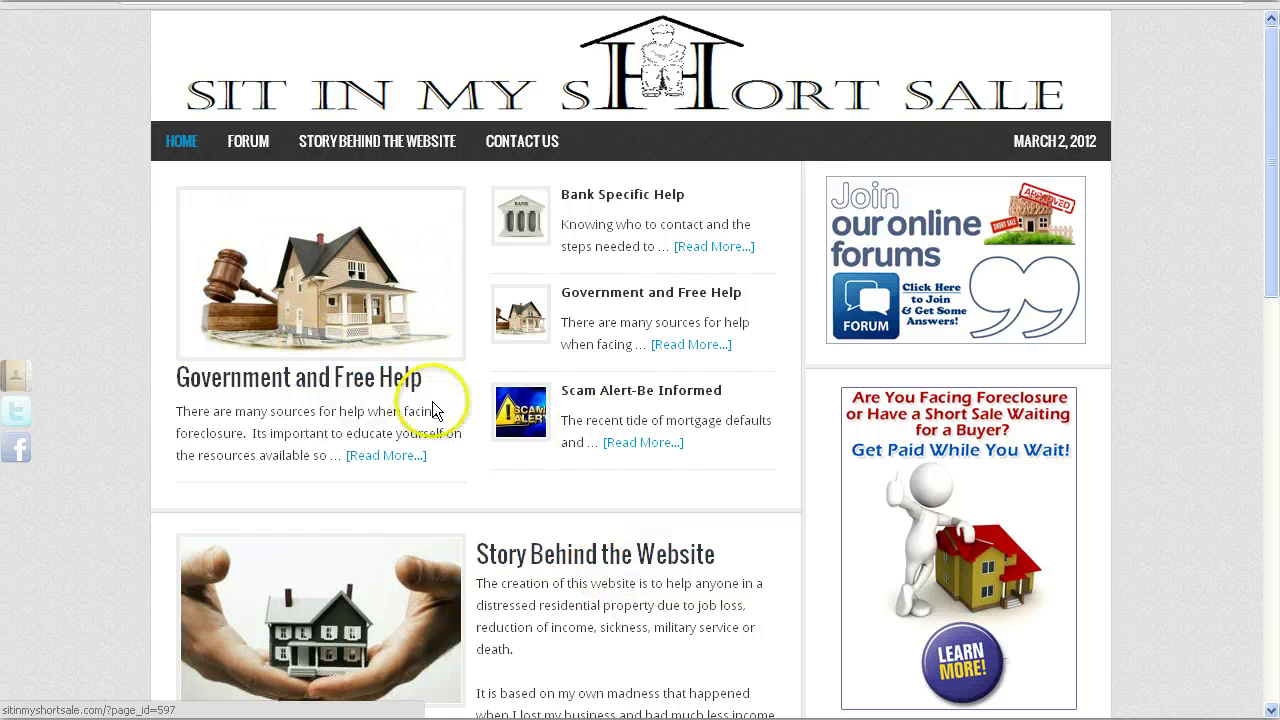
Scroll down the live home page and open the Forum page from the forums banner
mouse_move(1277, 258)
mouse_down()
mouse_move(1247, 444)
mouse_move(1275, 600)
mouse_move(1274, 250)
mouse_up()
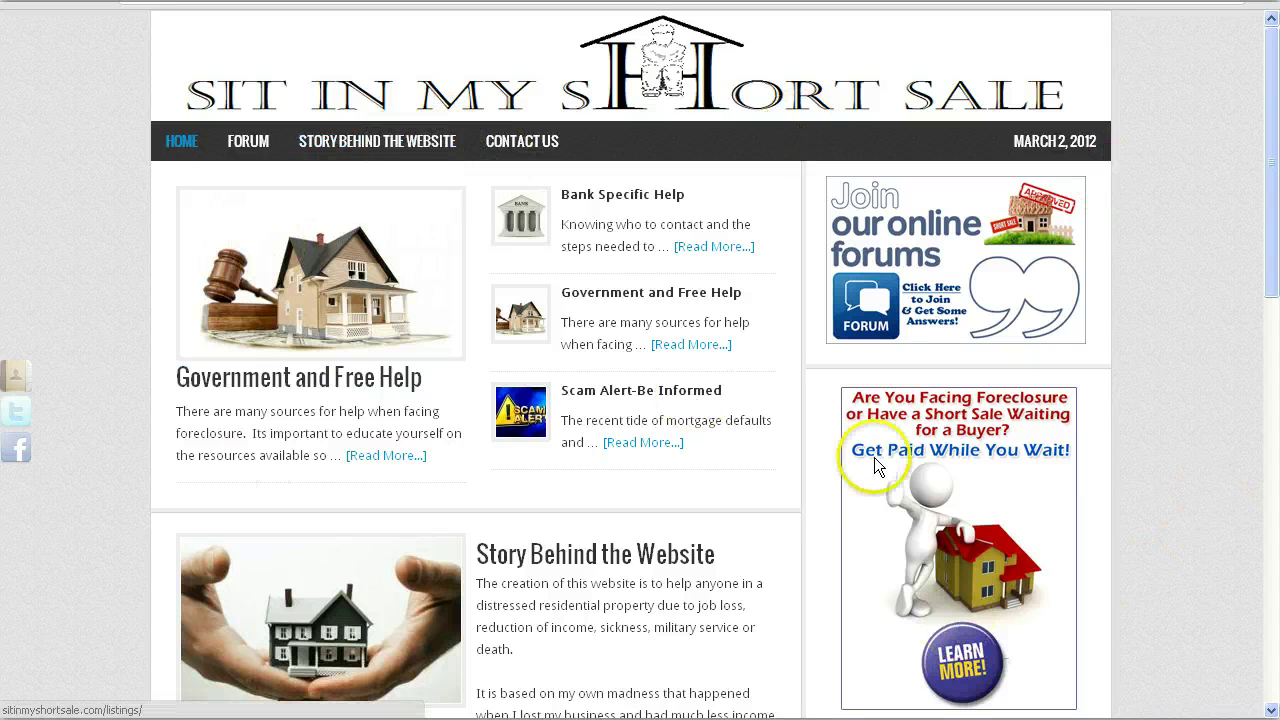
drag(1270, 272, 730, 313)
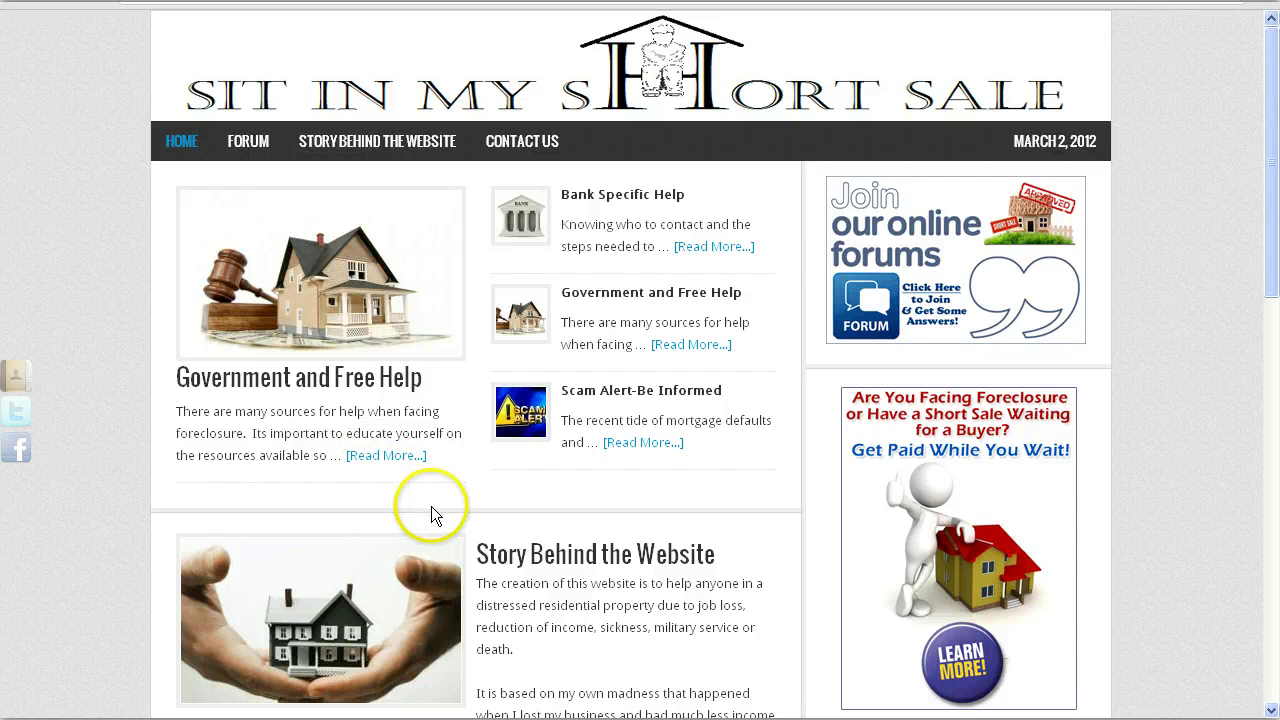
scroll(431, 506, down, 4)
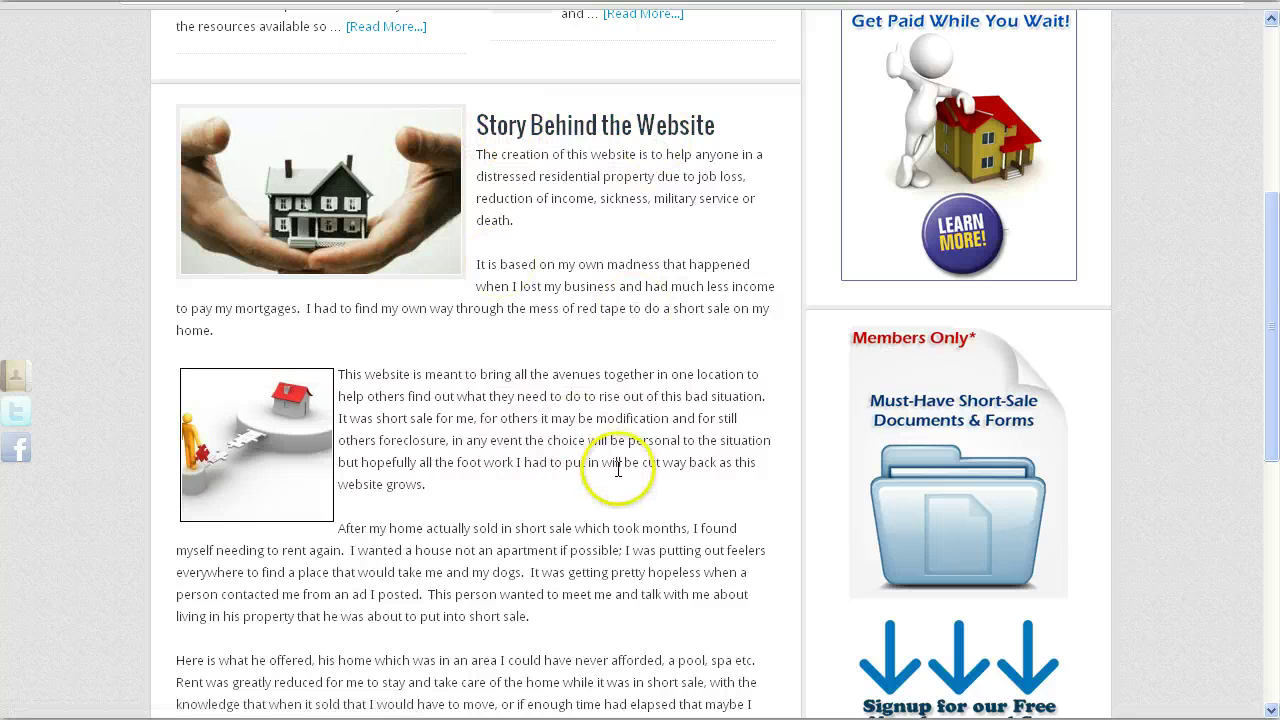
drag(1270, 424, 1273, 685)
drag(1275, 575, 1275, 200)
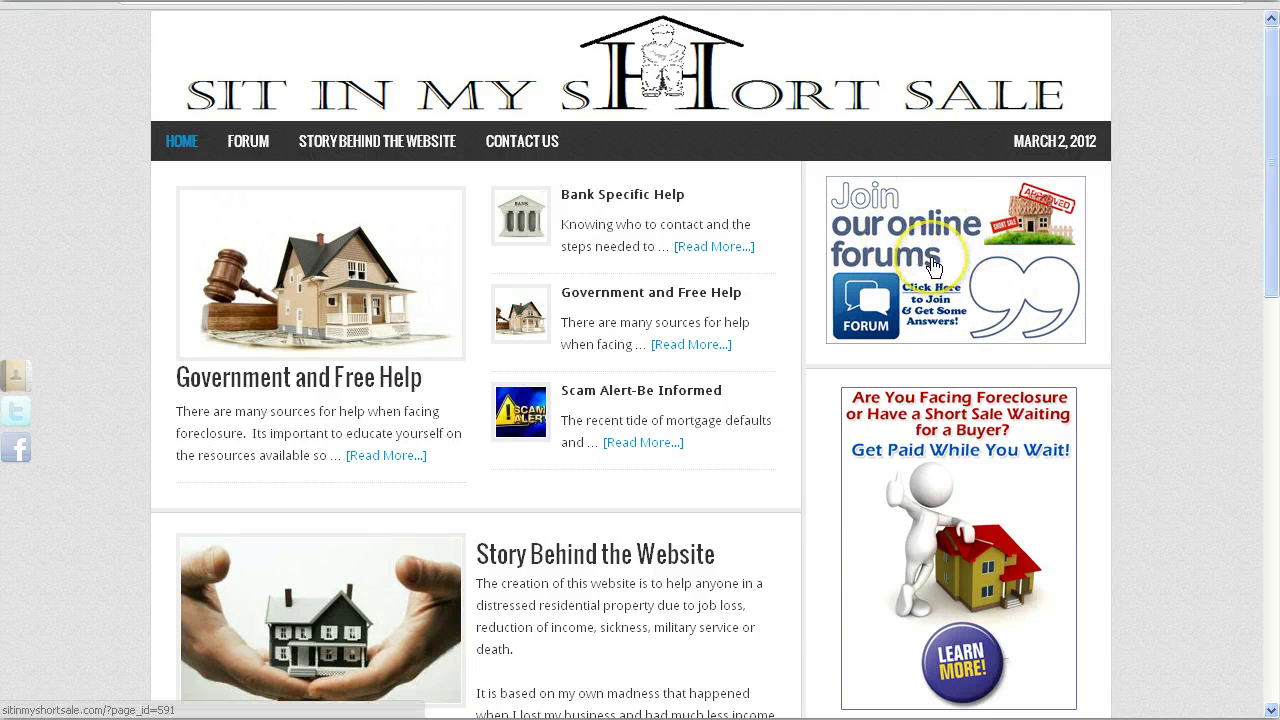
click(977, 288)
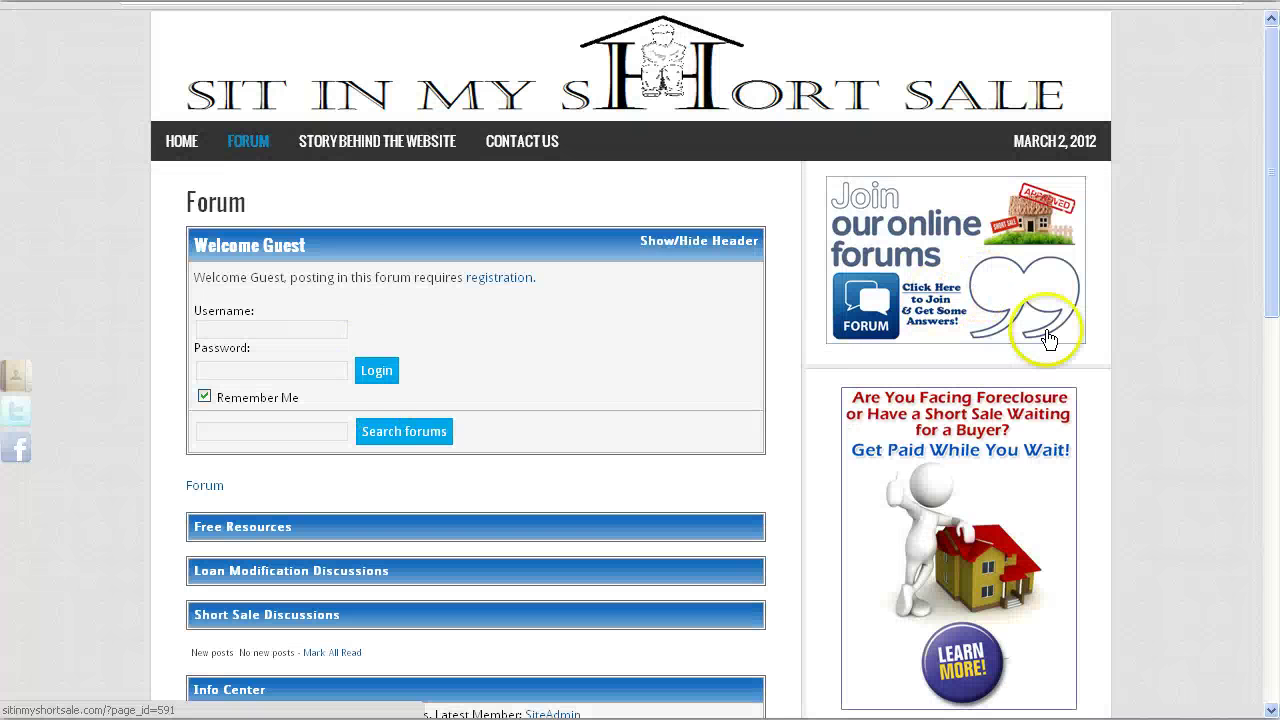
Follow the Forum page's Get Paid While You Wait foreclosure ad to the Sacramento.CA listings site
scroll(1274, 300, down, 4)
scroll(1275, 343, up, 1)
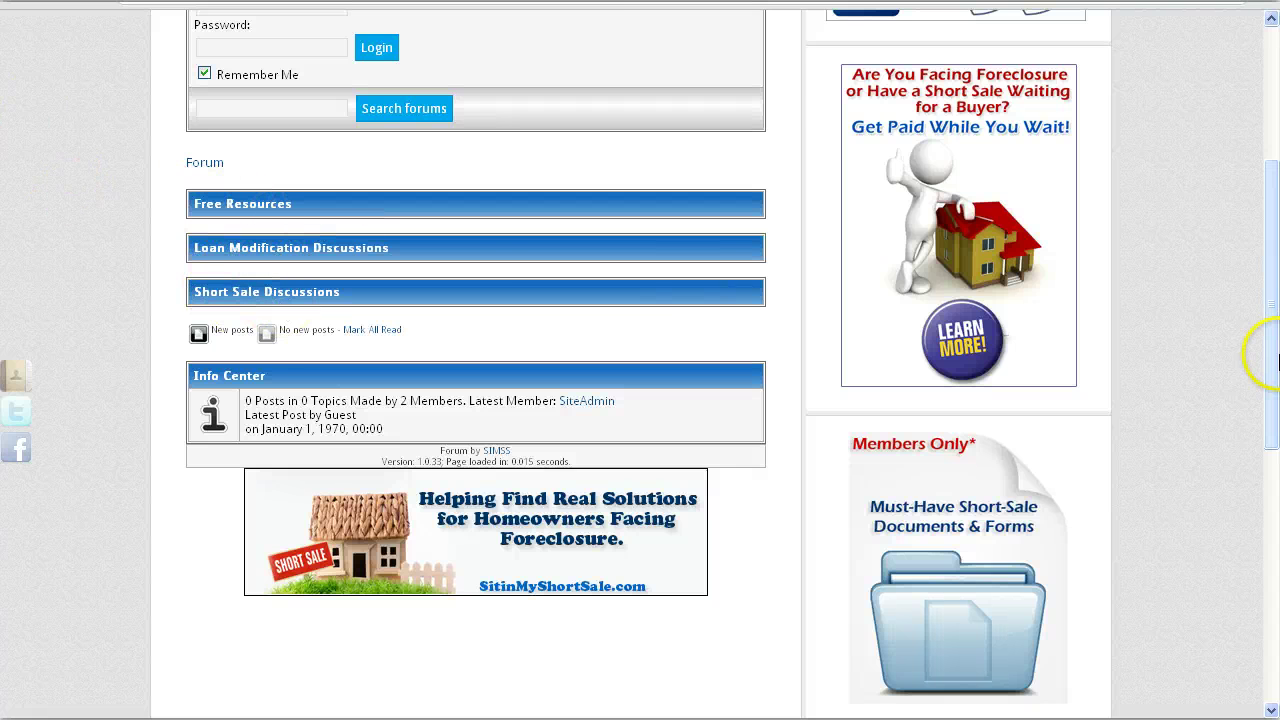
drag(1268, 354, 1275, 197)
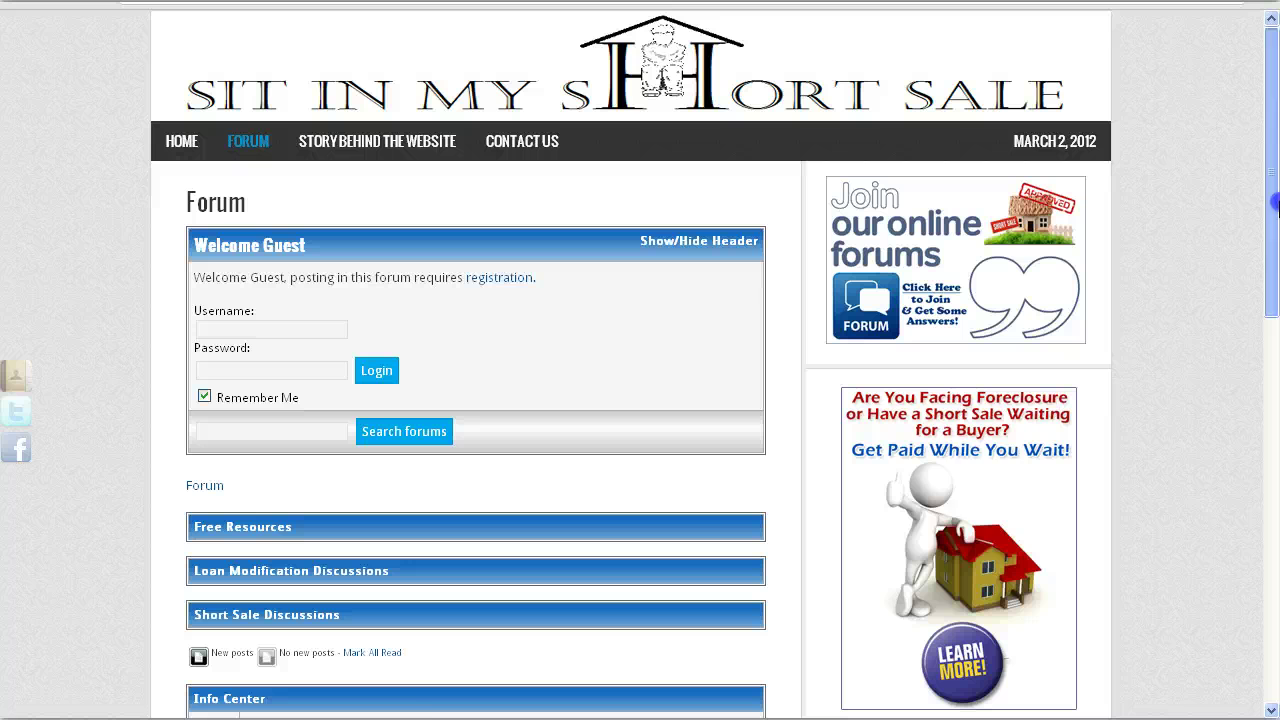
click(983, 468)
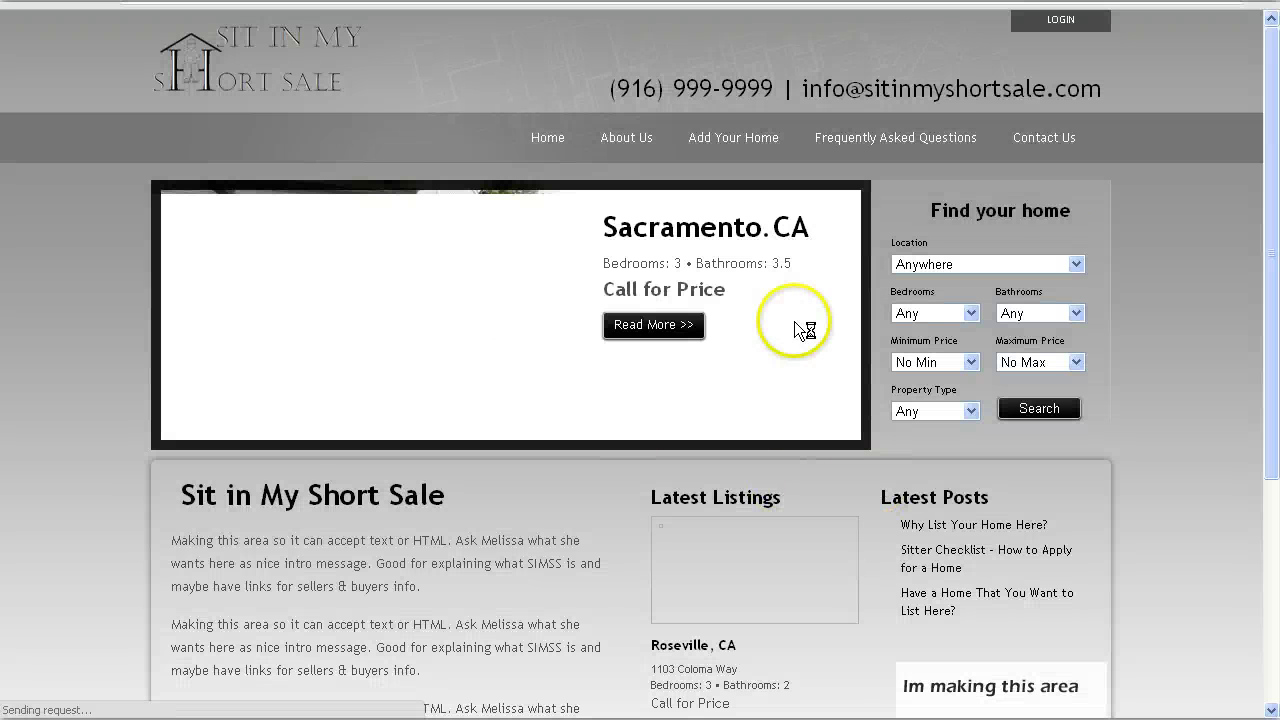
Scroll through the Sacramento.CA listings site, then return to the Forum page
scroll(1273, 376, down, 1)
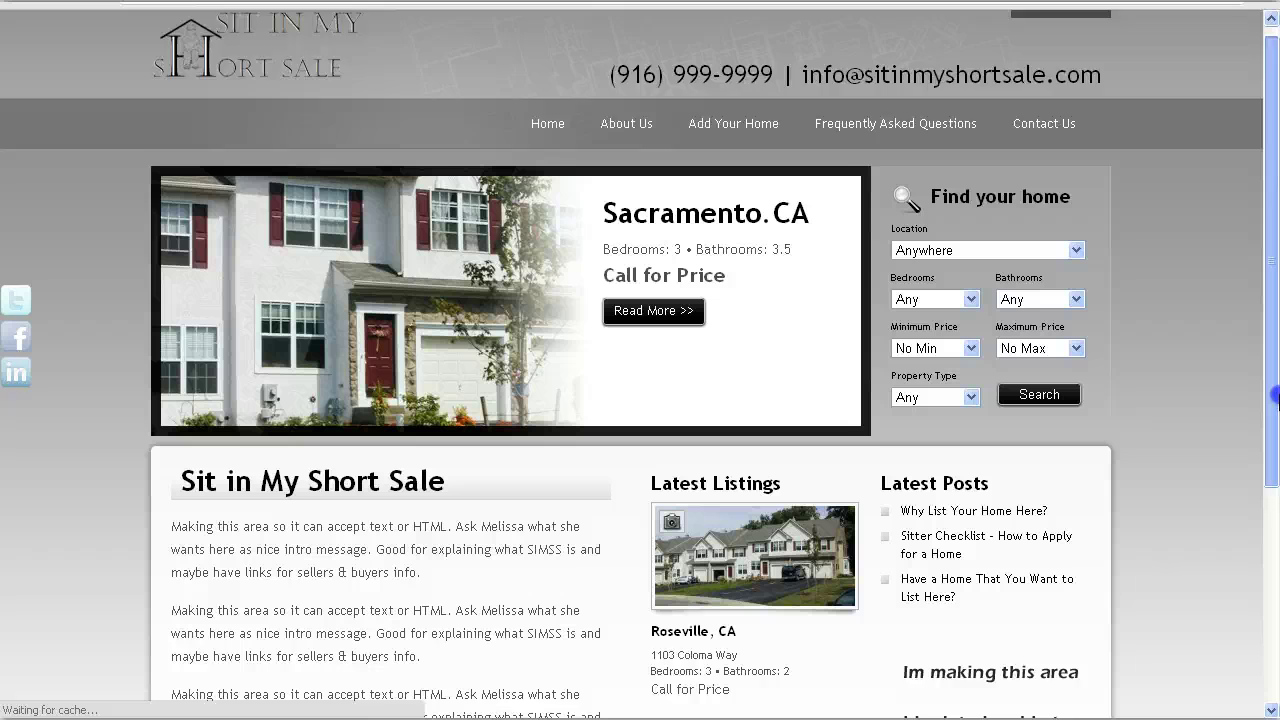
scroll(1275, 398, down, 3)
scroll(1275, 398, down, 2)
scroll(1274, 354, up, 5)
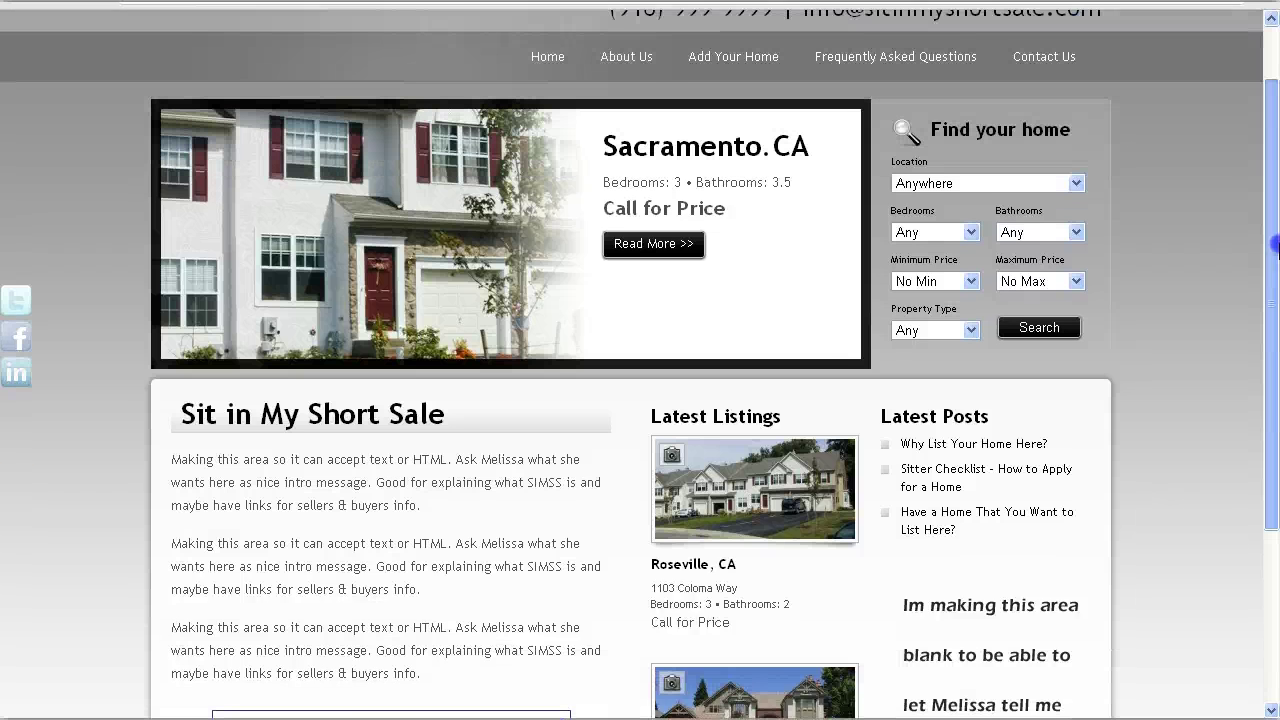
click(20, 52)
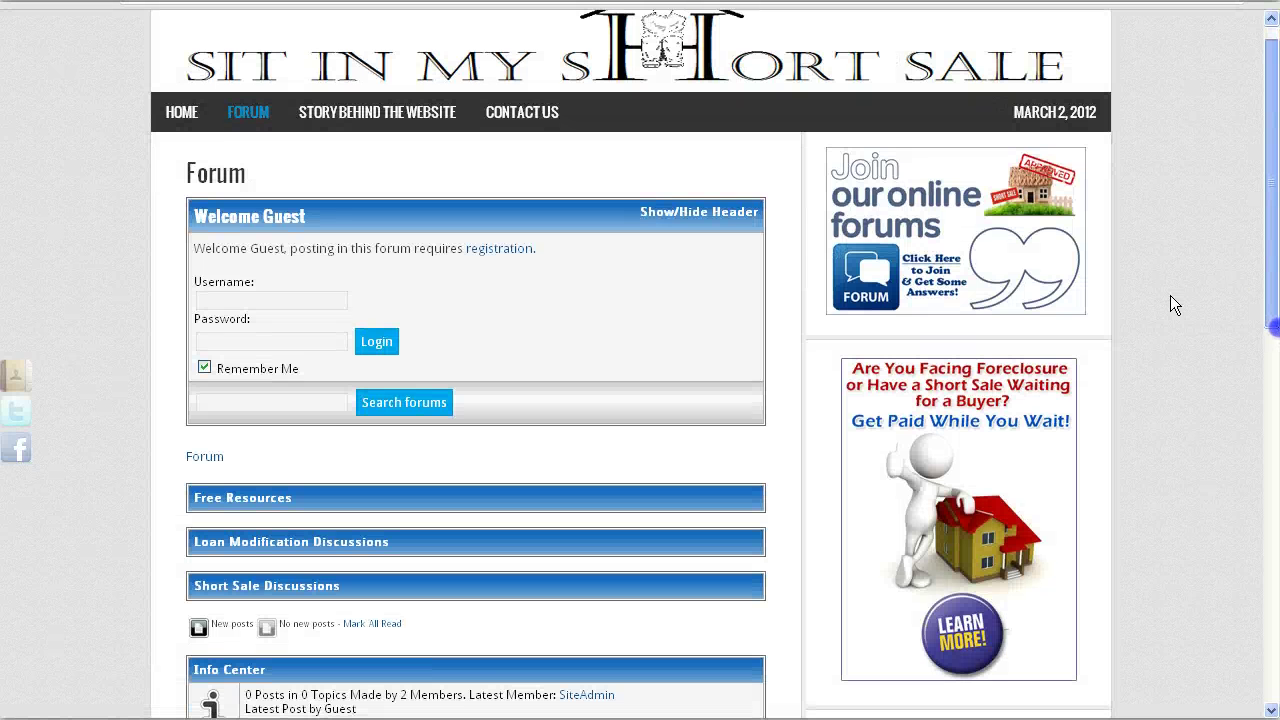
Scroll the Forum page down to the newsletter signup and footer, then back to the top
drag(1272, 295, 1274, 488)
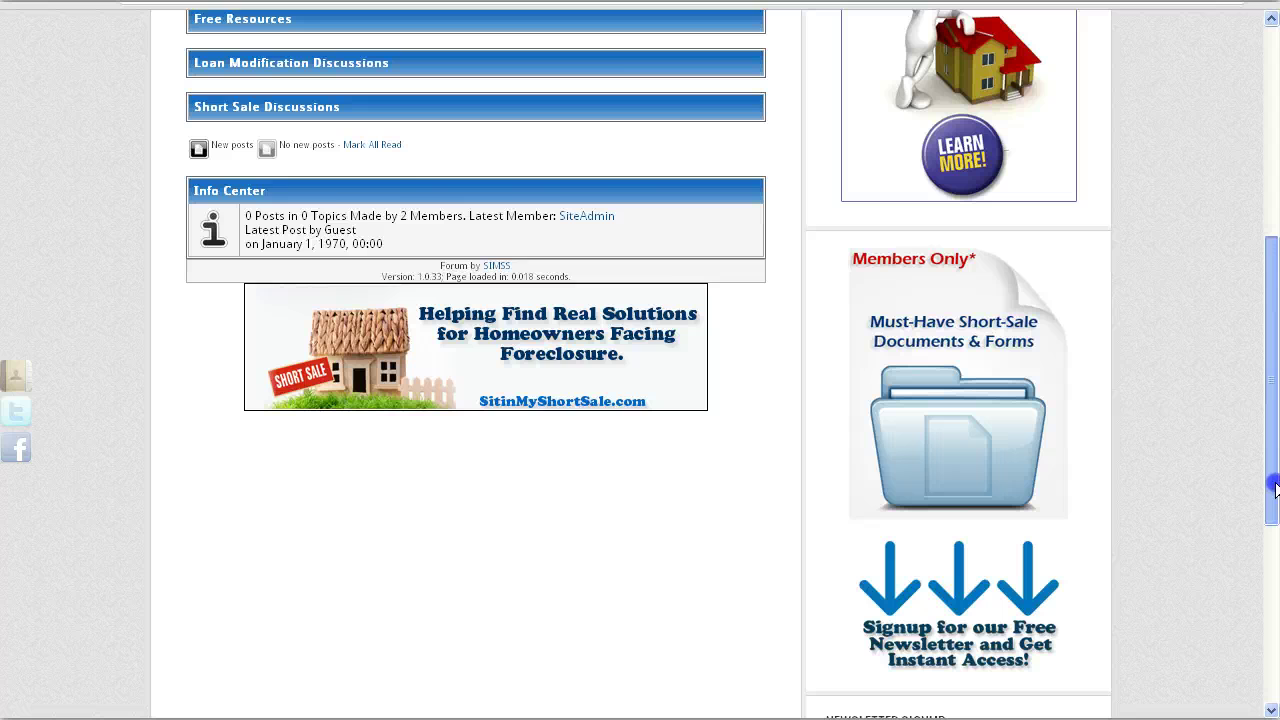
scroll(1000, 250, down, 3)
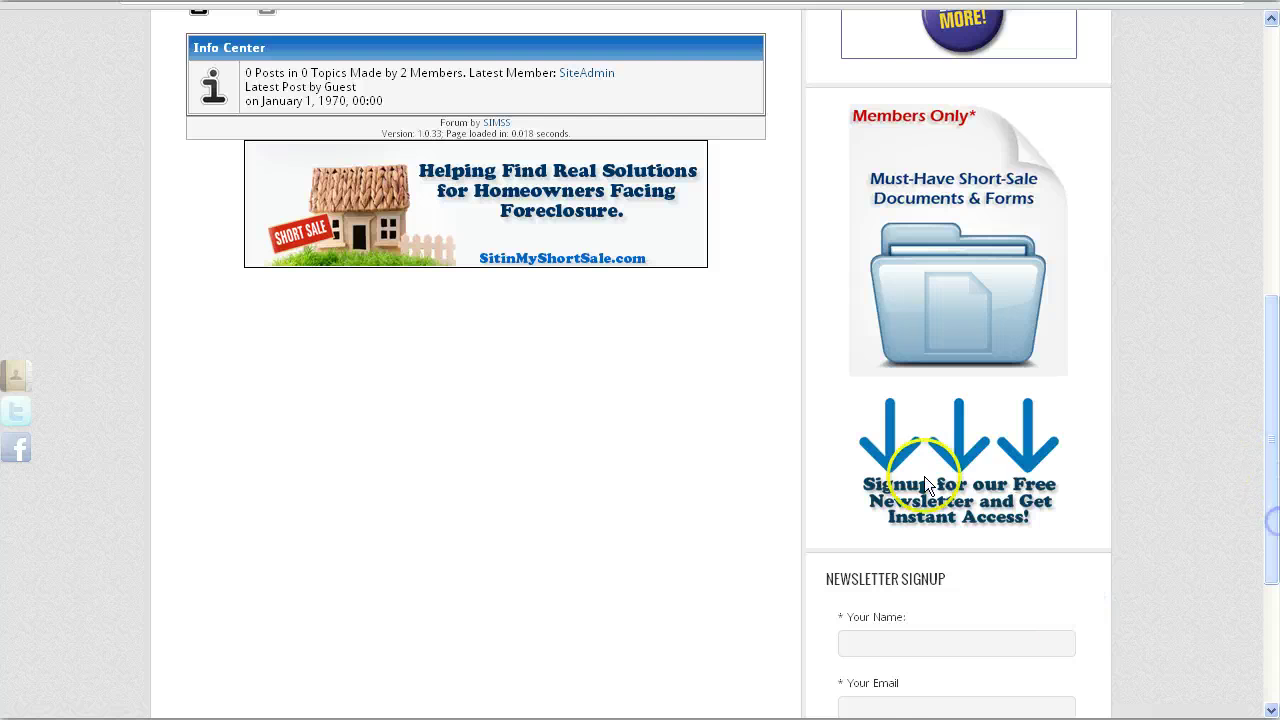
scroll(868, 509, down, 3)
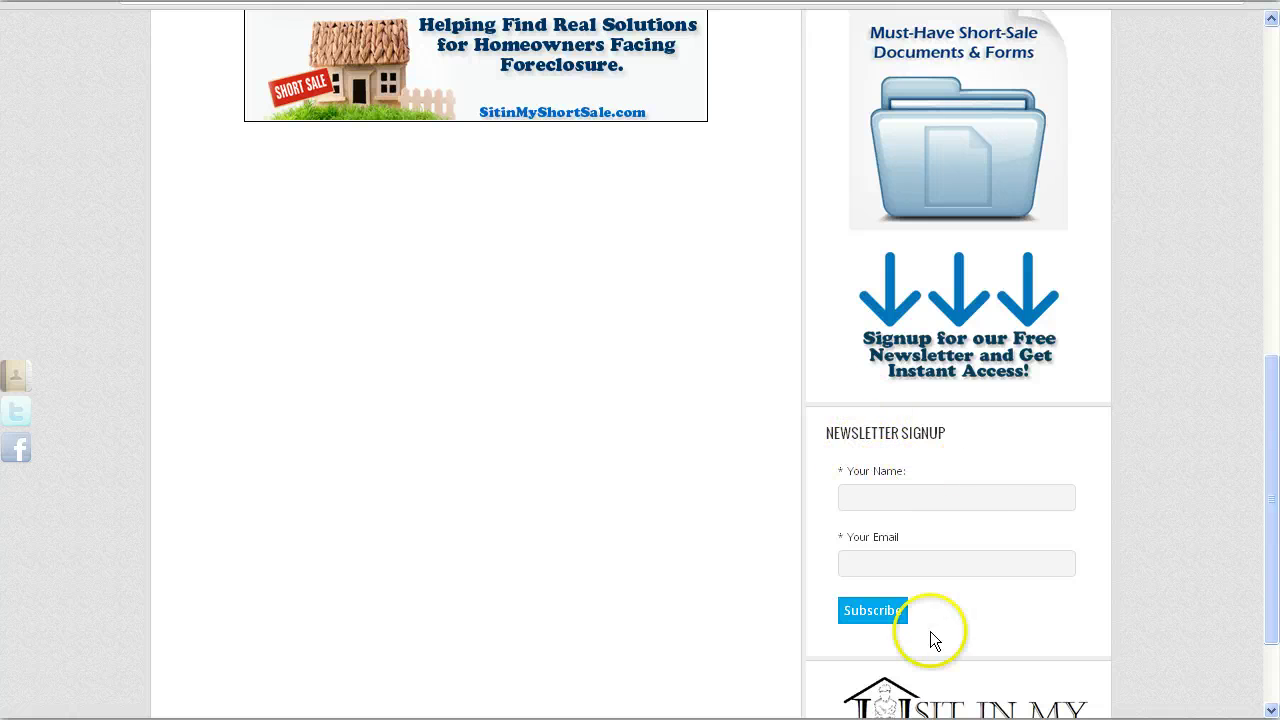
scroll(1262, 586, down, 3)
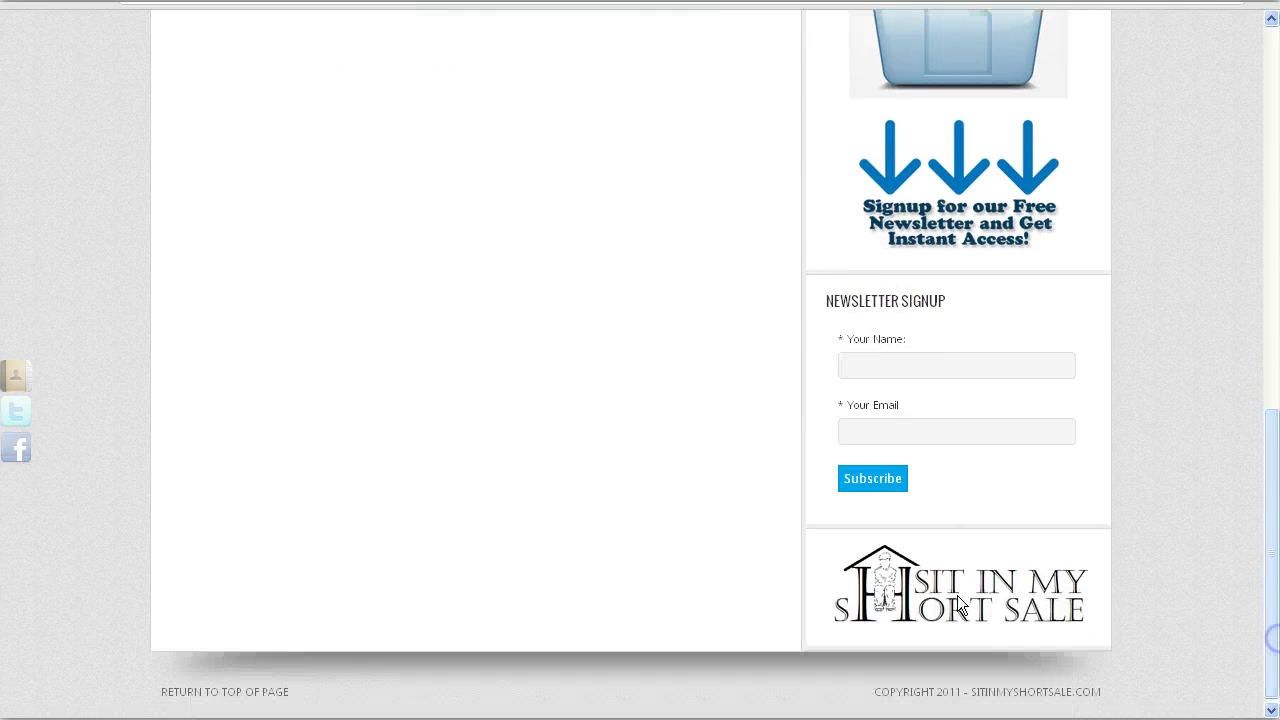
drag(1276, 578, 1273, 194)
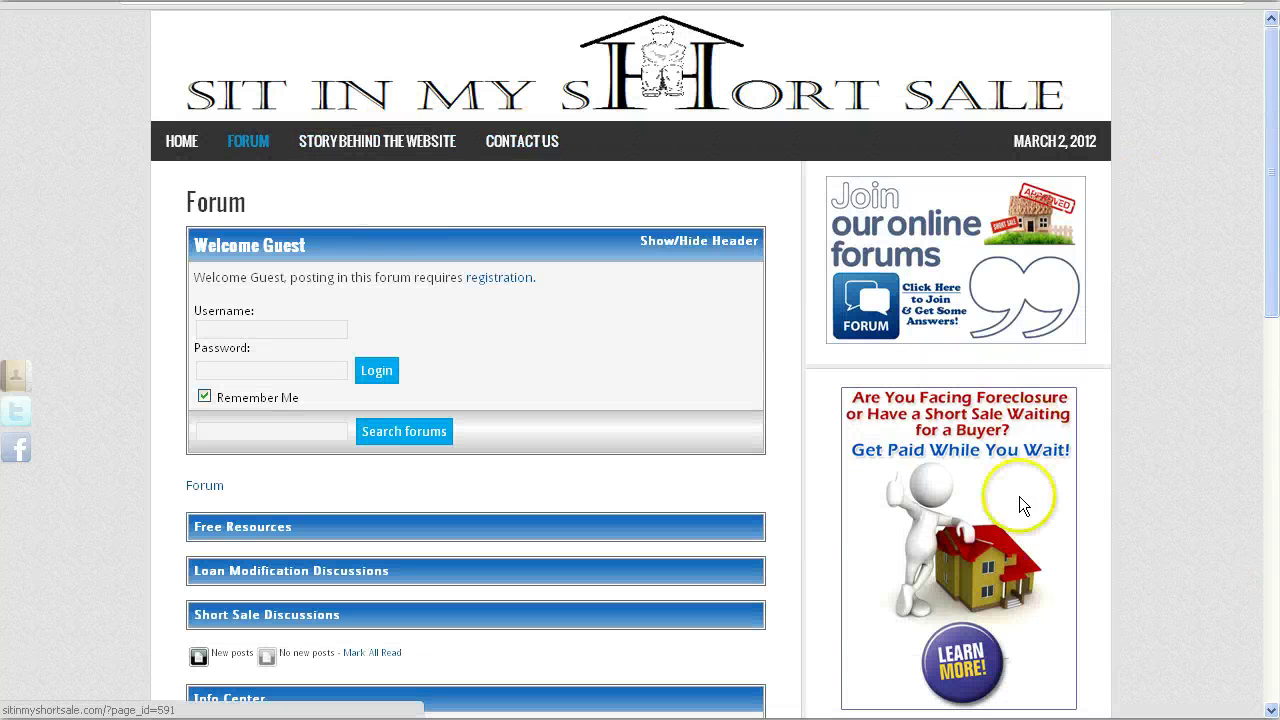
Open Contact Us and review its name, email and message form
click(535, 143)
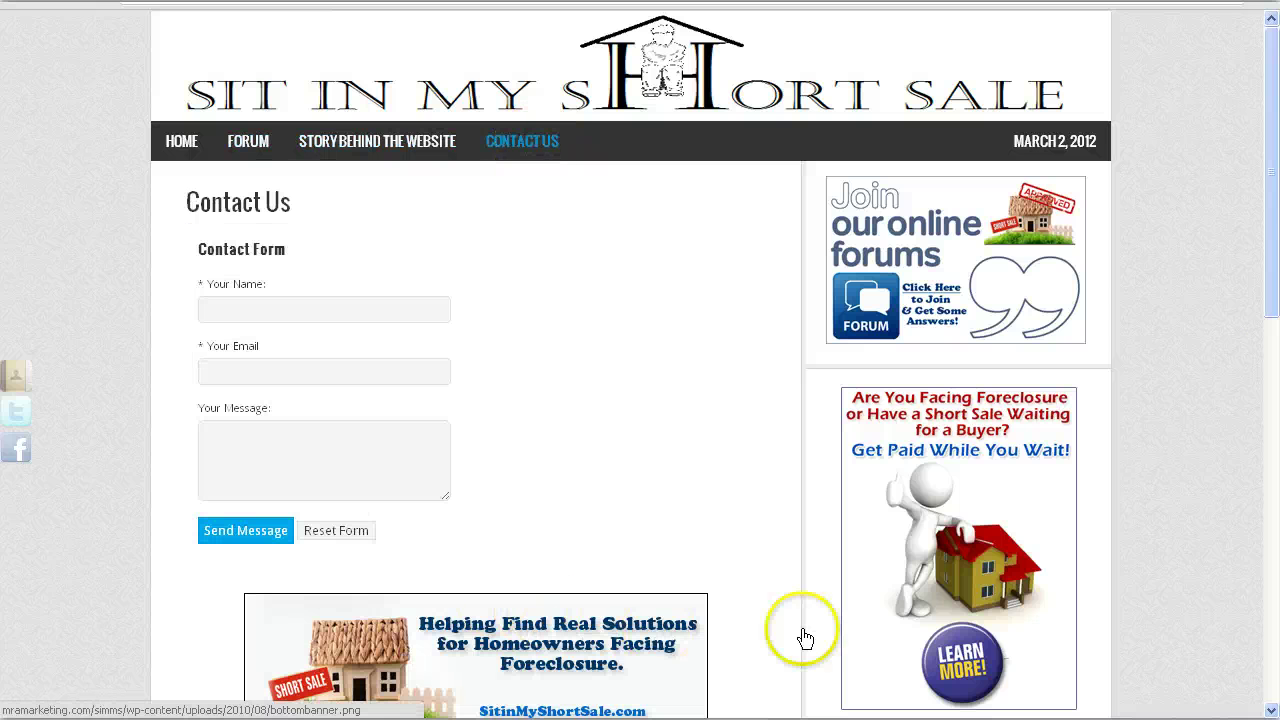
drag(1276, 283, 1276, 315)
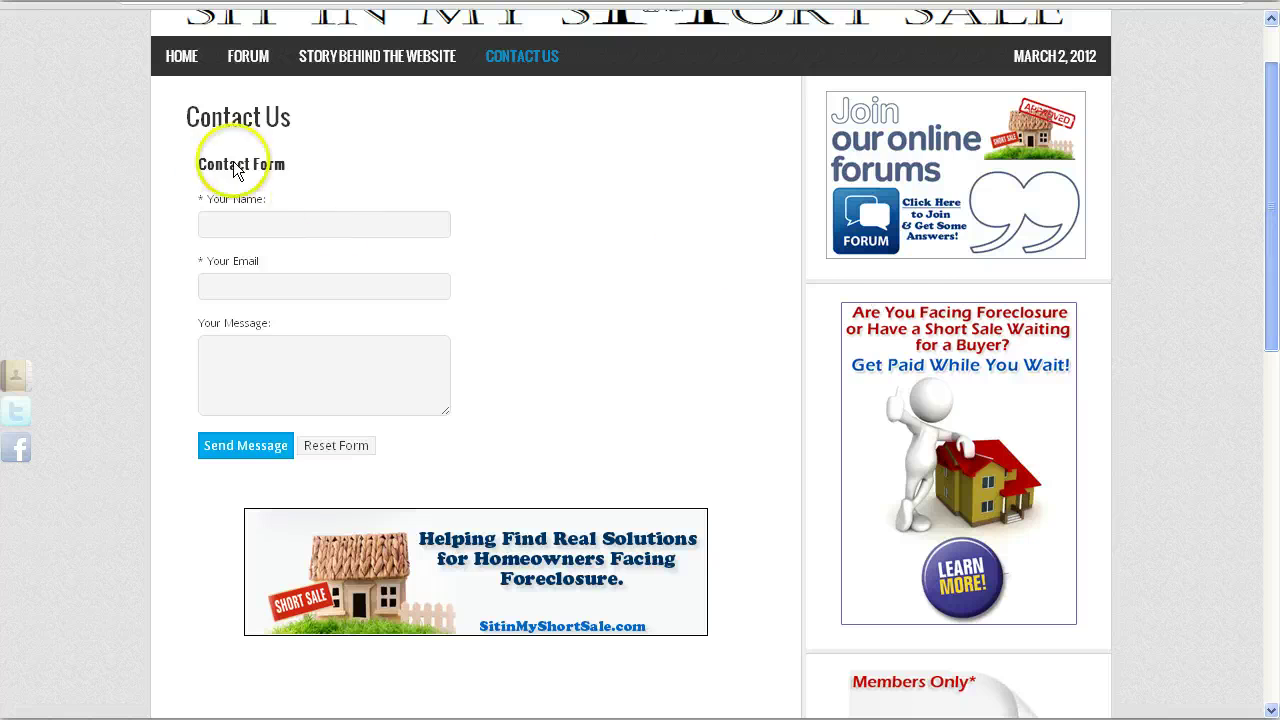
scroll(200, 150, up, 2)
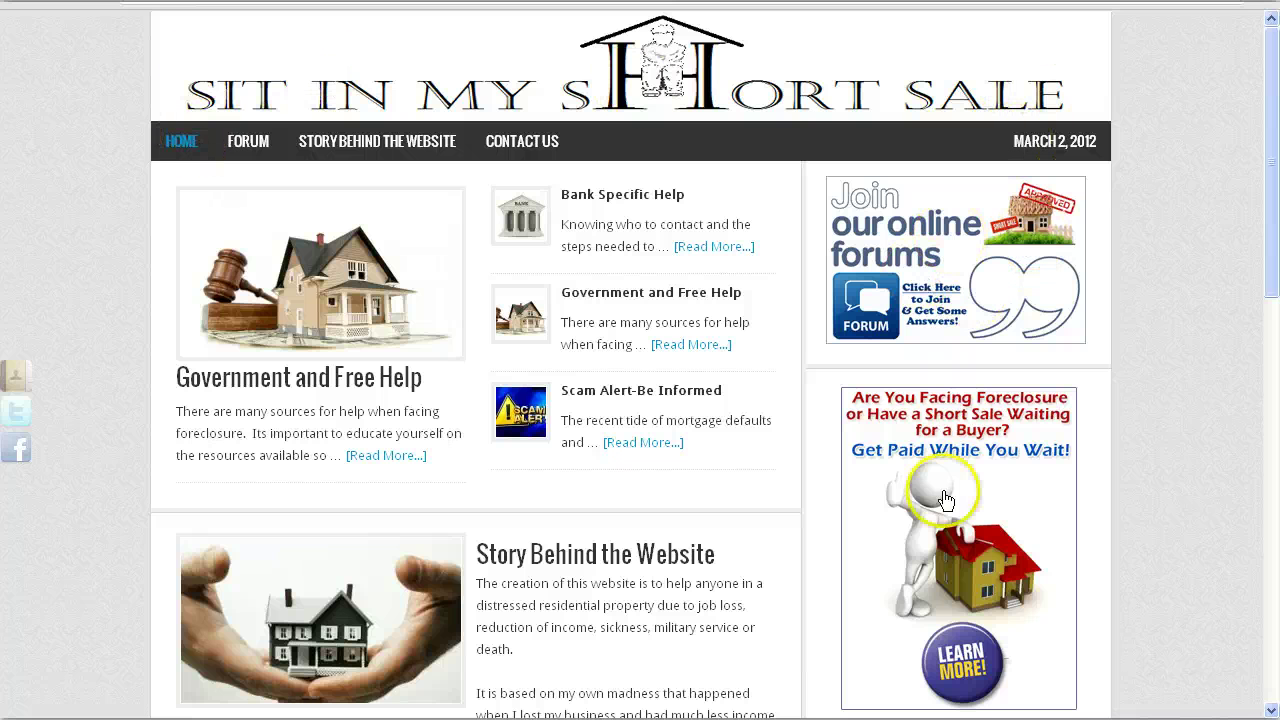
drag(1275, 272, 1275, 220)
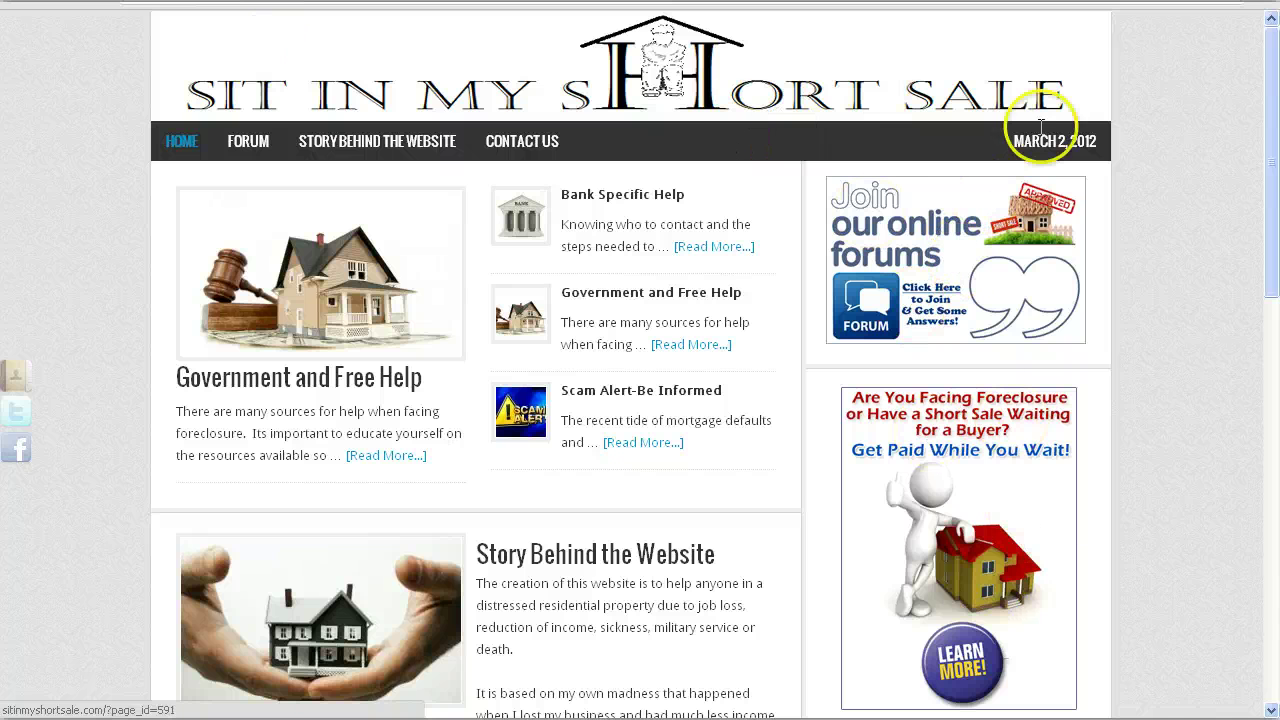
scroll(1257, 229, down, 1)
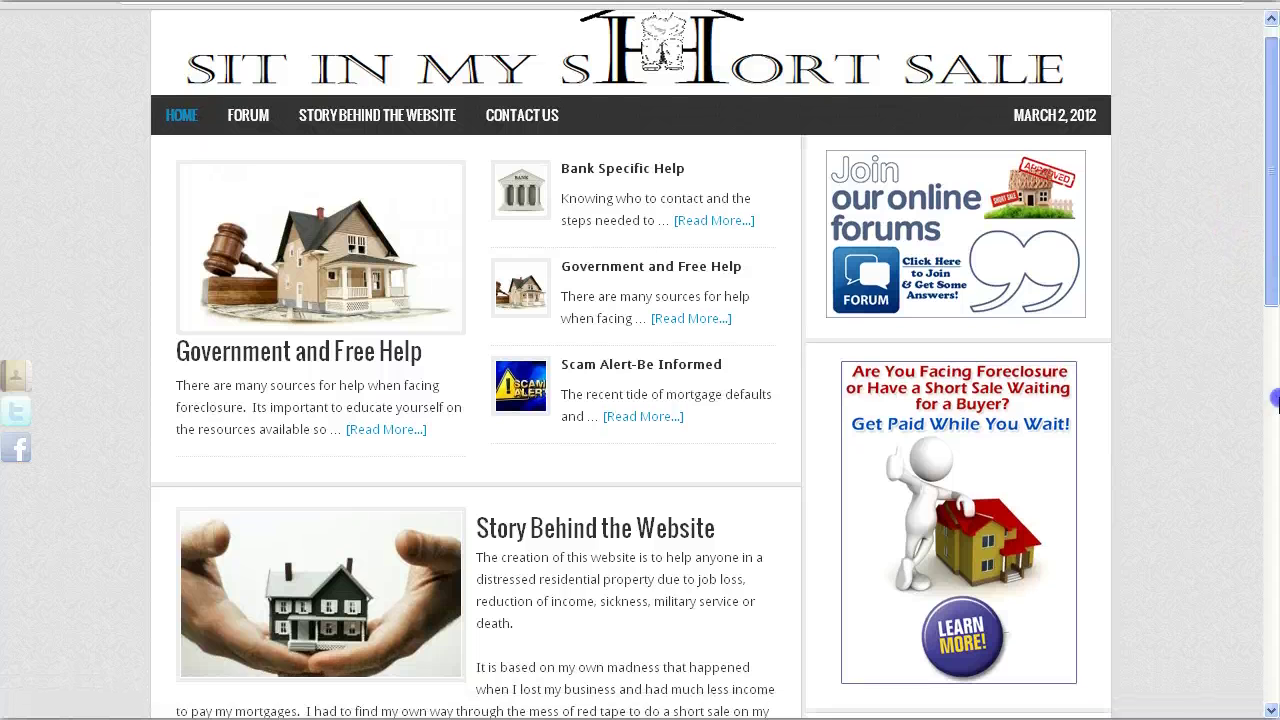
scroll(1273, 125, up, 1)
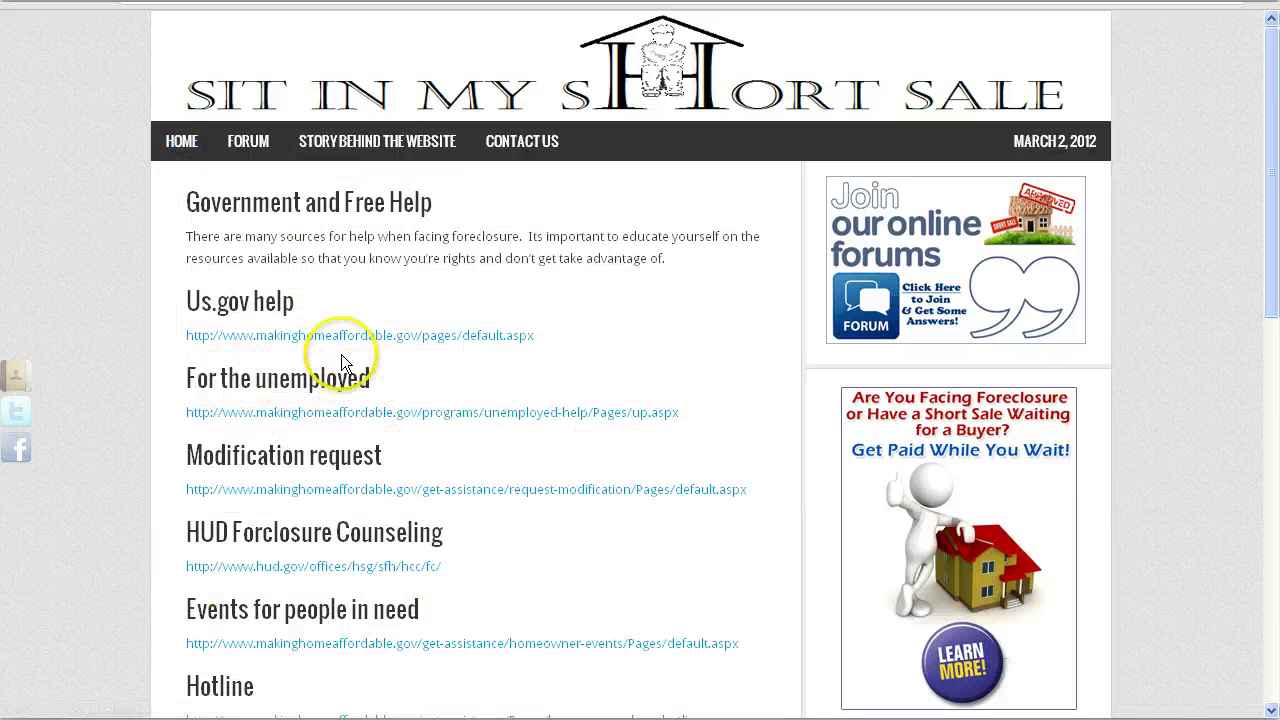
Scroll the Government and Free Help article, then open the Story Behind the Website page
mouse_move(1272, 245)
mouse_down()
mouse_move(1274, 480)
mouse_move(1274, 220)
mouse_up()
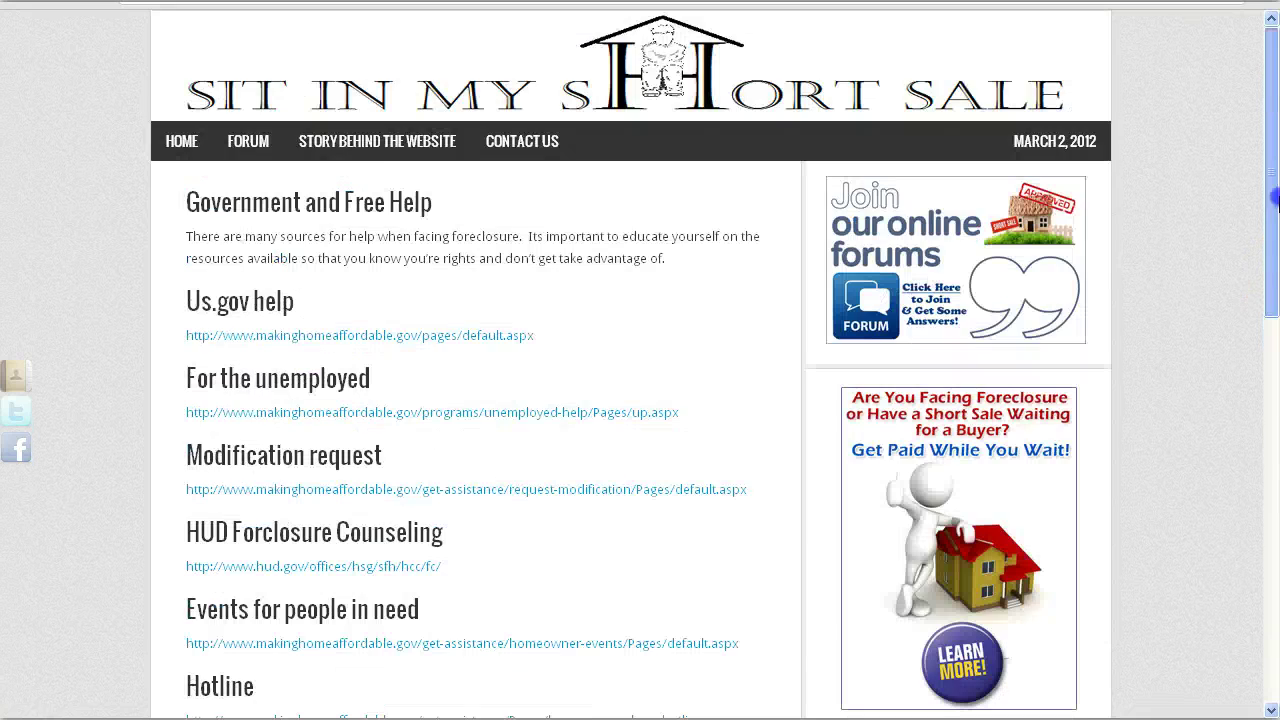
click(362, 141)
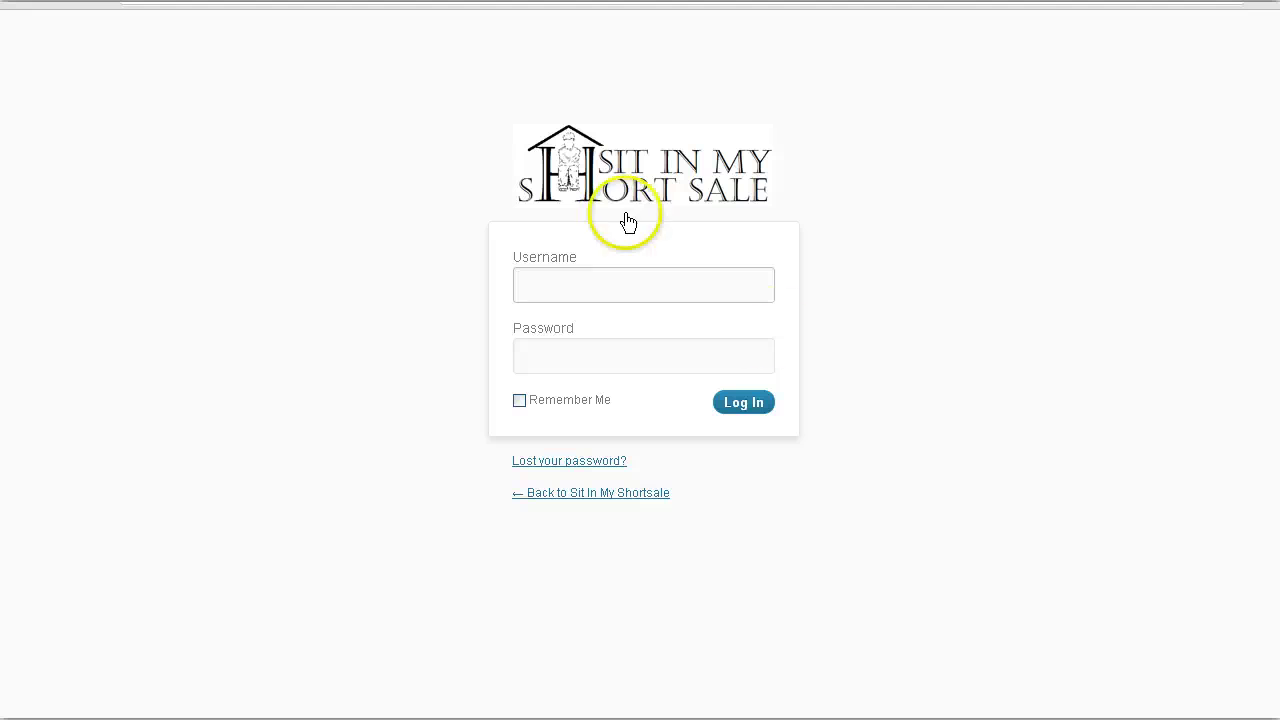
Log in with the saved admin username and its password
click(641, 270)
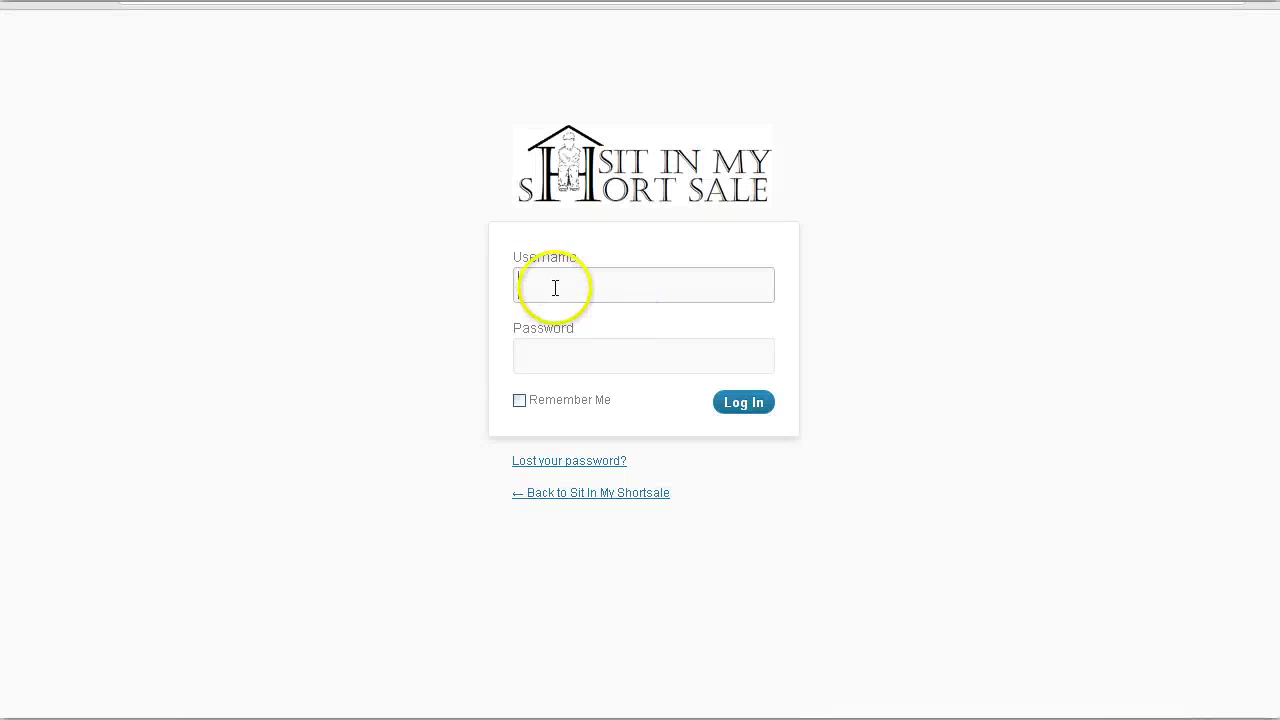
click(558, 286)
text(Si)
key(Down)
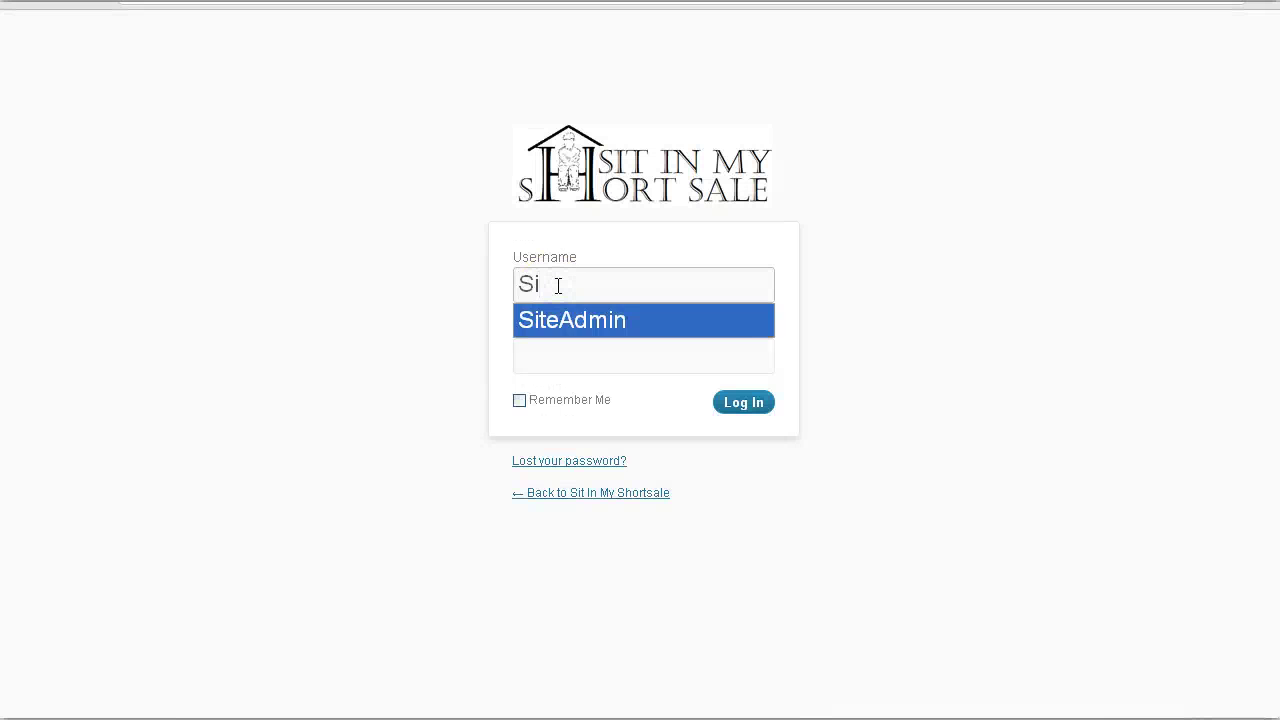
key(Tab)
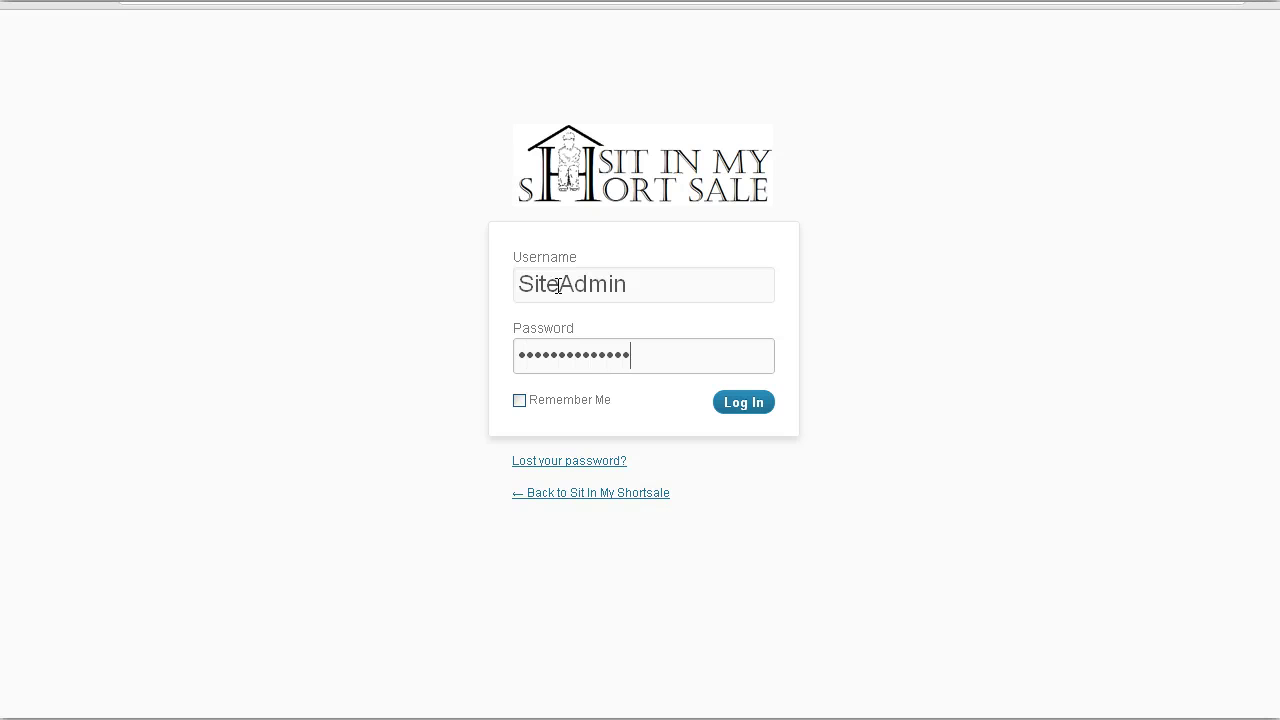
click(738, 403)
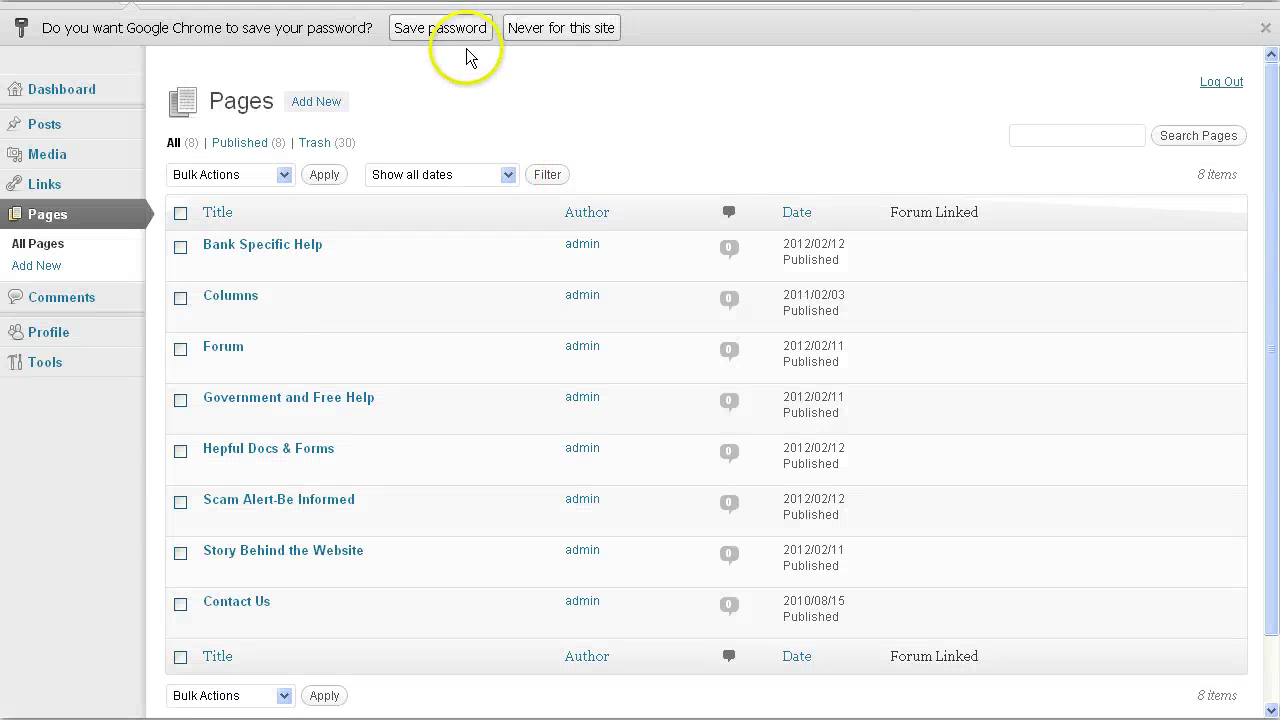
Decline saving the password for this site, then view the live Story Behind the Website and home pages
click(539, 28)
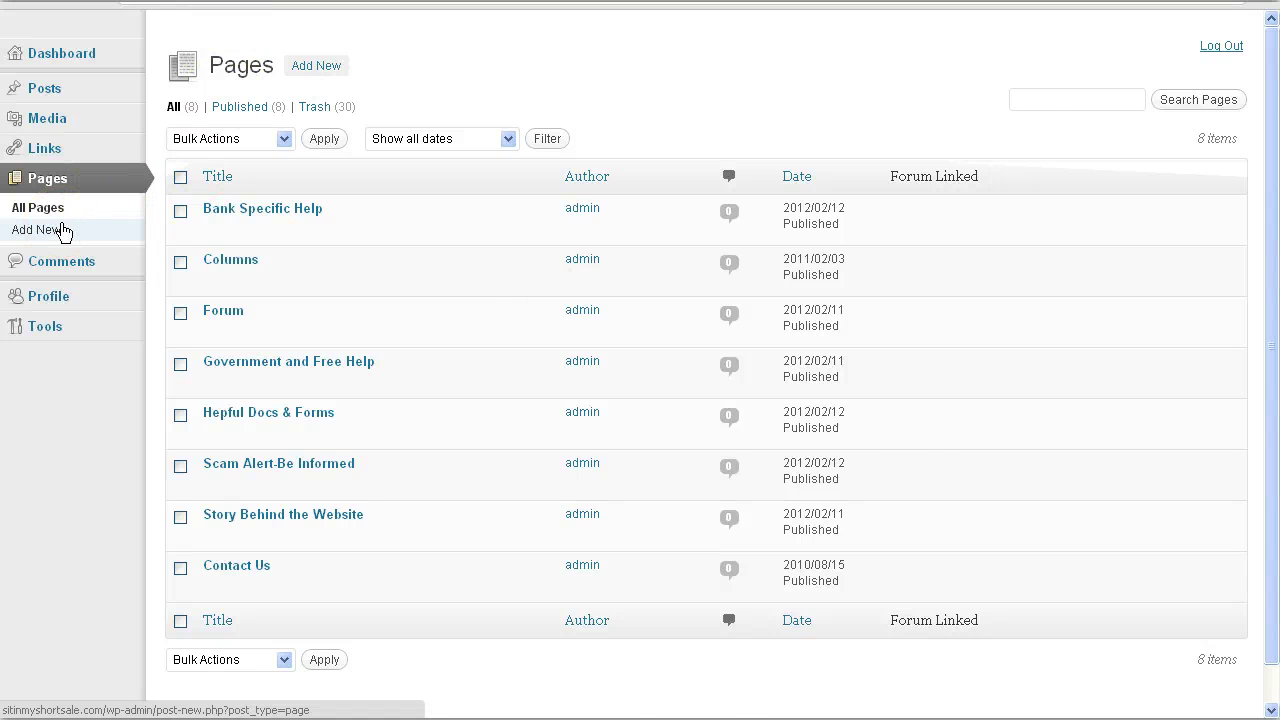
click(62, 231)
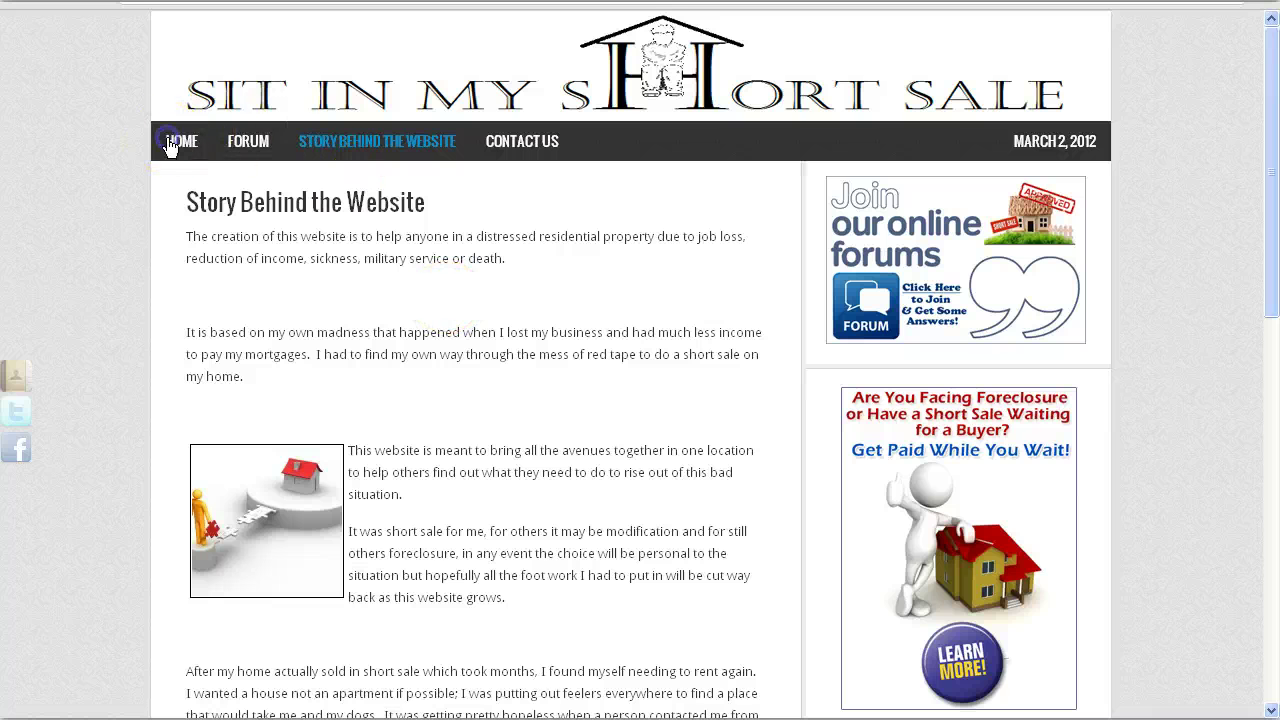
click(170, 143)
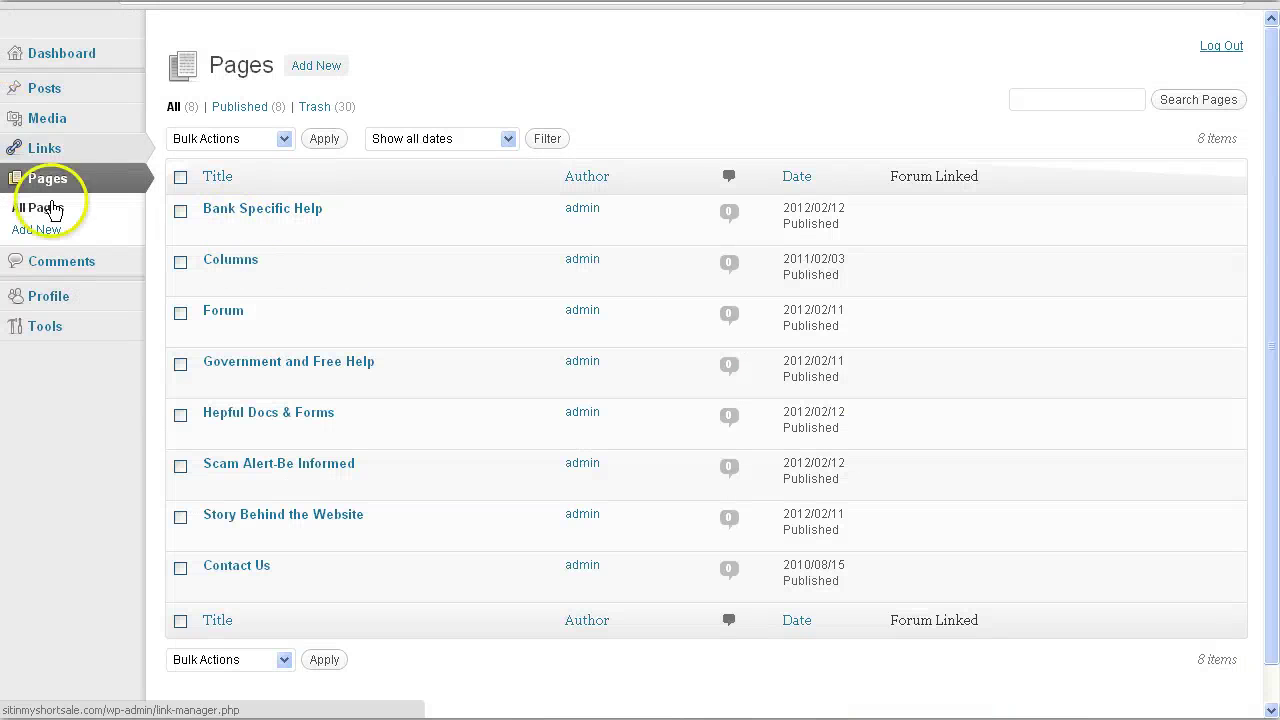
drag(1266, 271, 1275, 284)
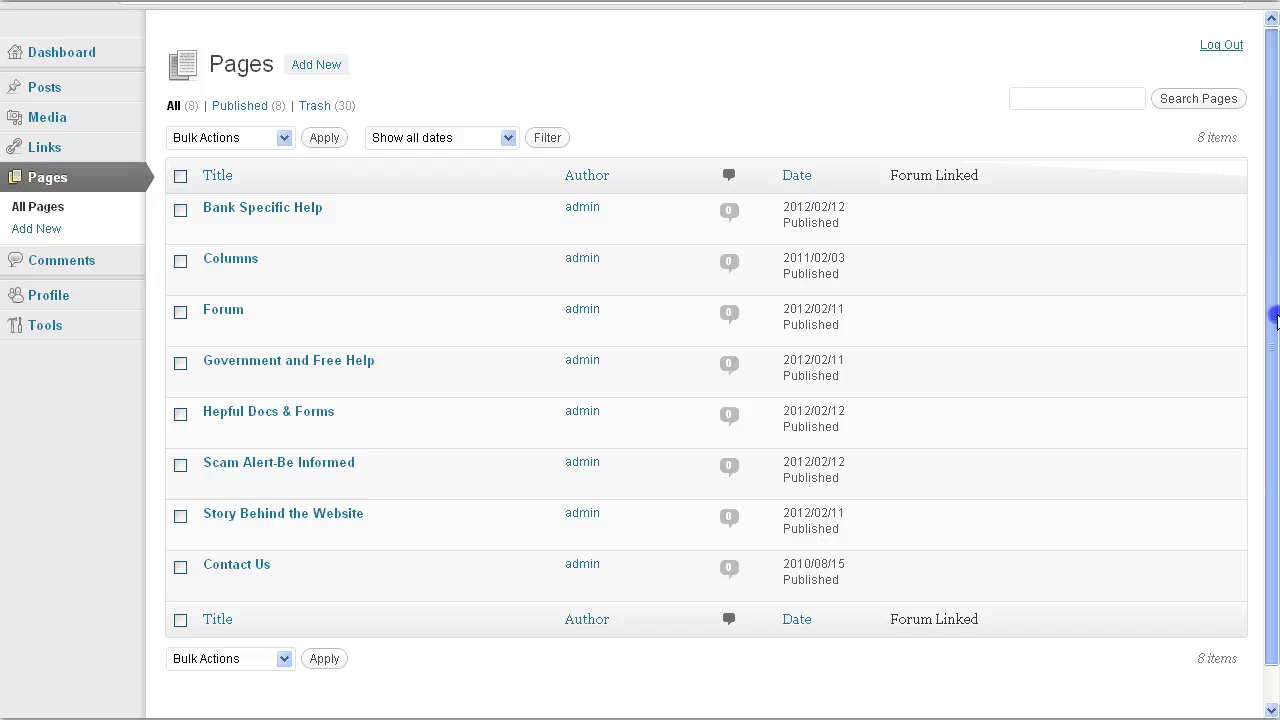
drag(1277, 230, 1278, 228)
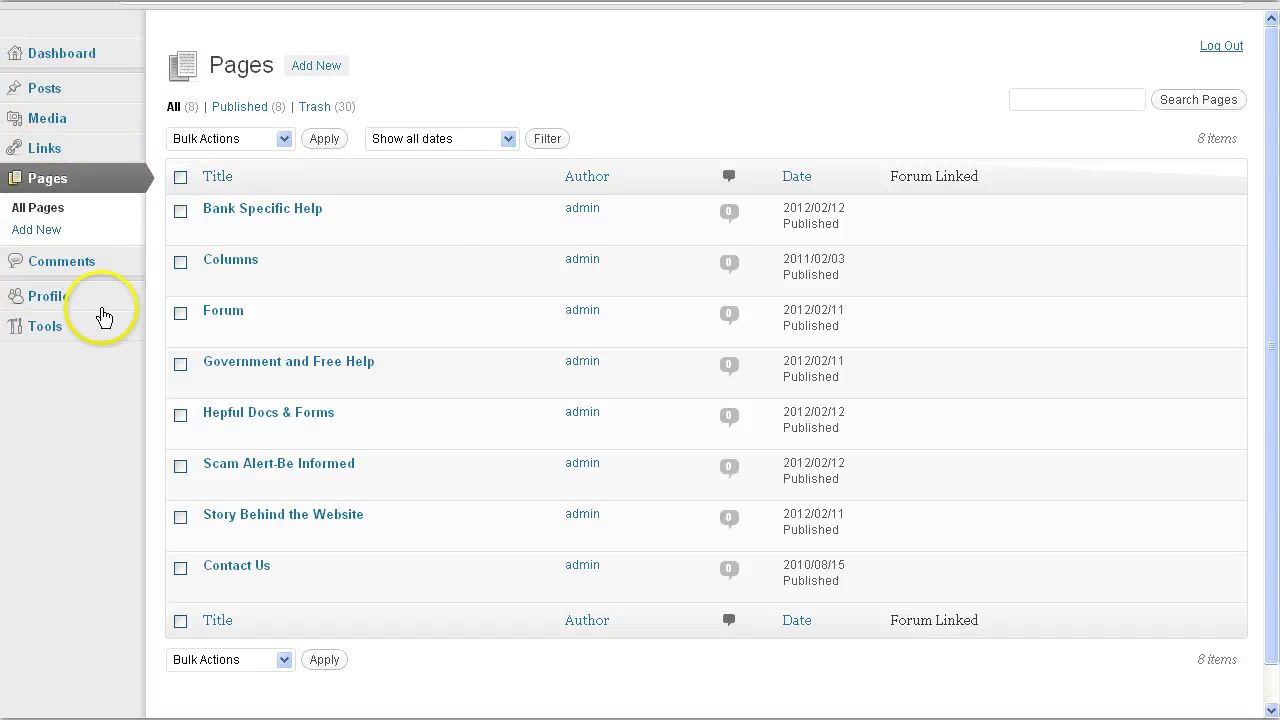
mouse_move(432, 229)
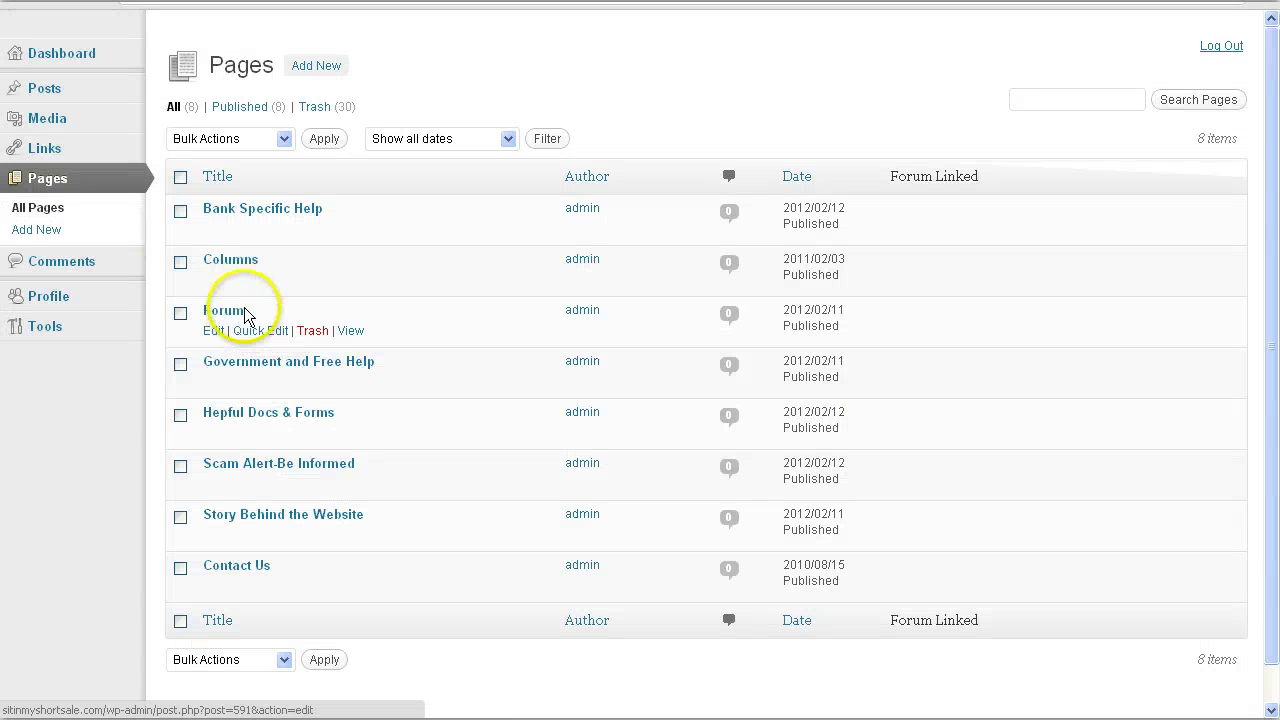
mouse_move(243, 393)
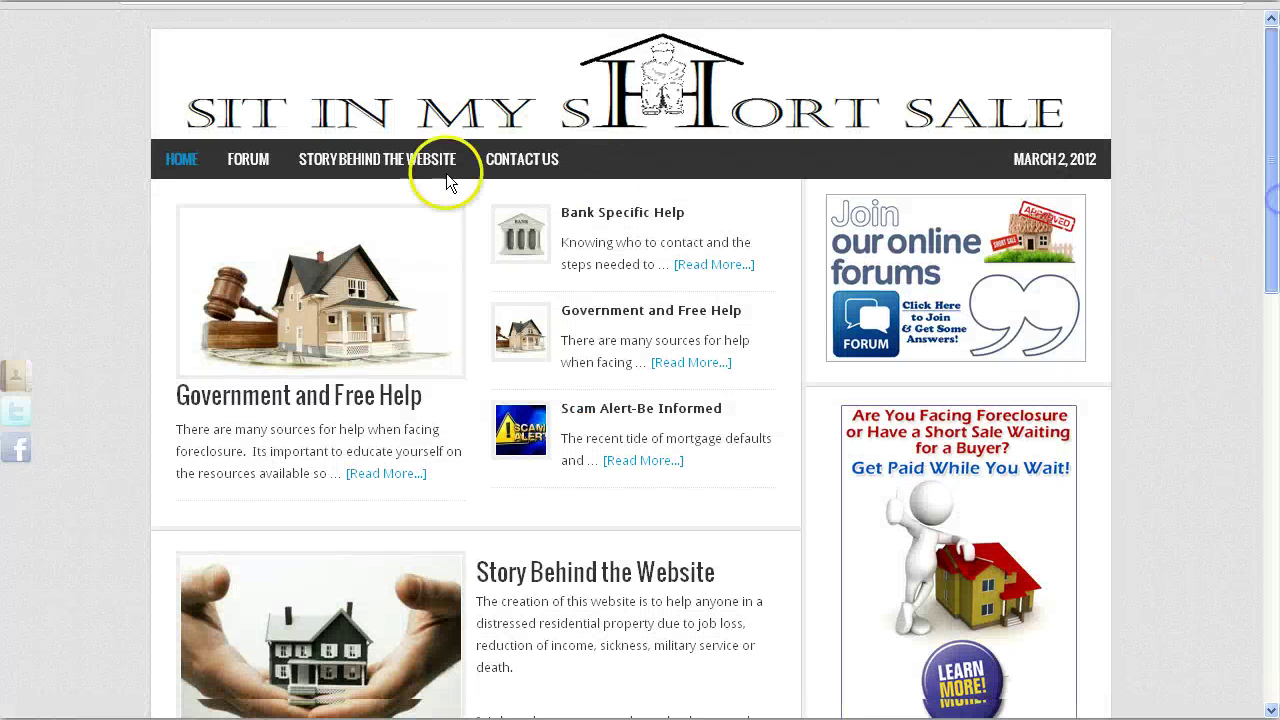
Check the live Story Behind the Website page, then open it in the editor after the first paragraph
scroll(400, 155, down, 1)
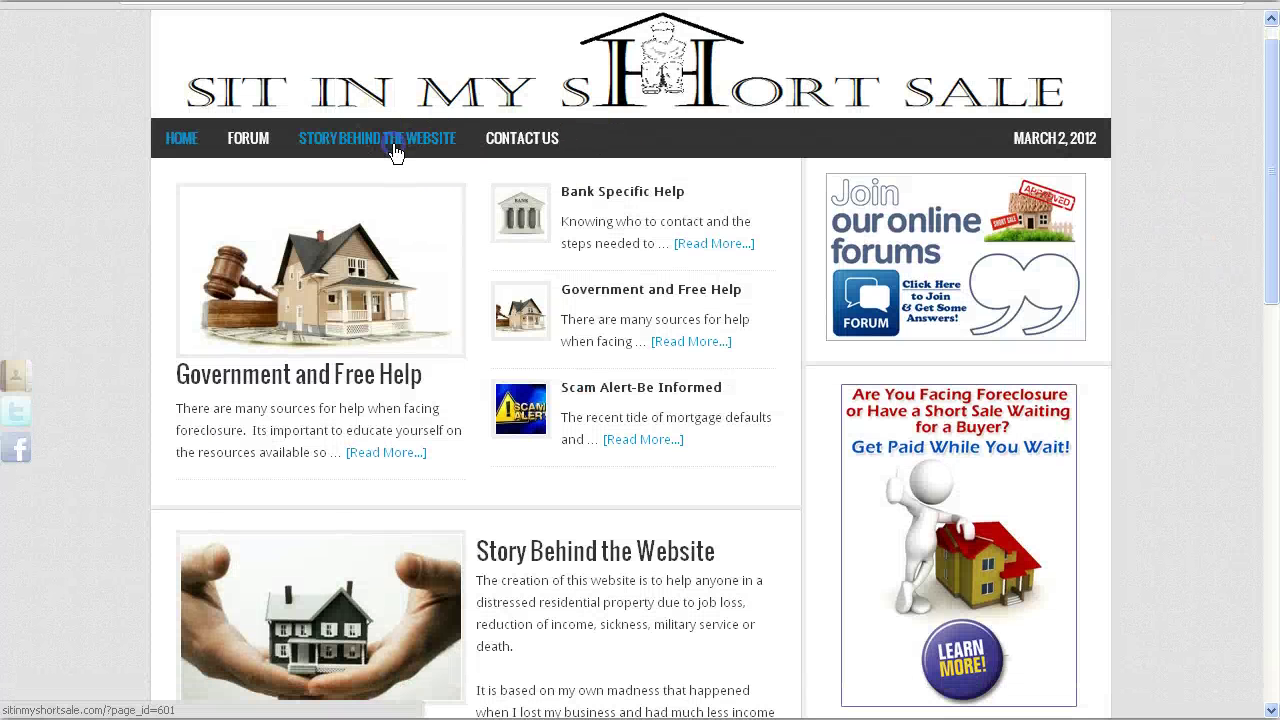
click(395, 150)
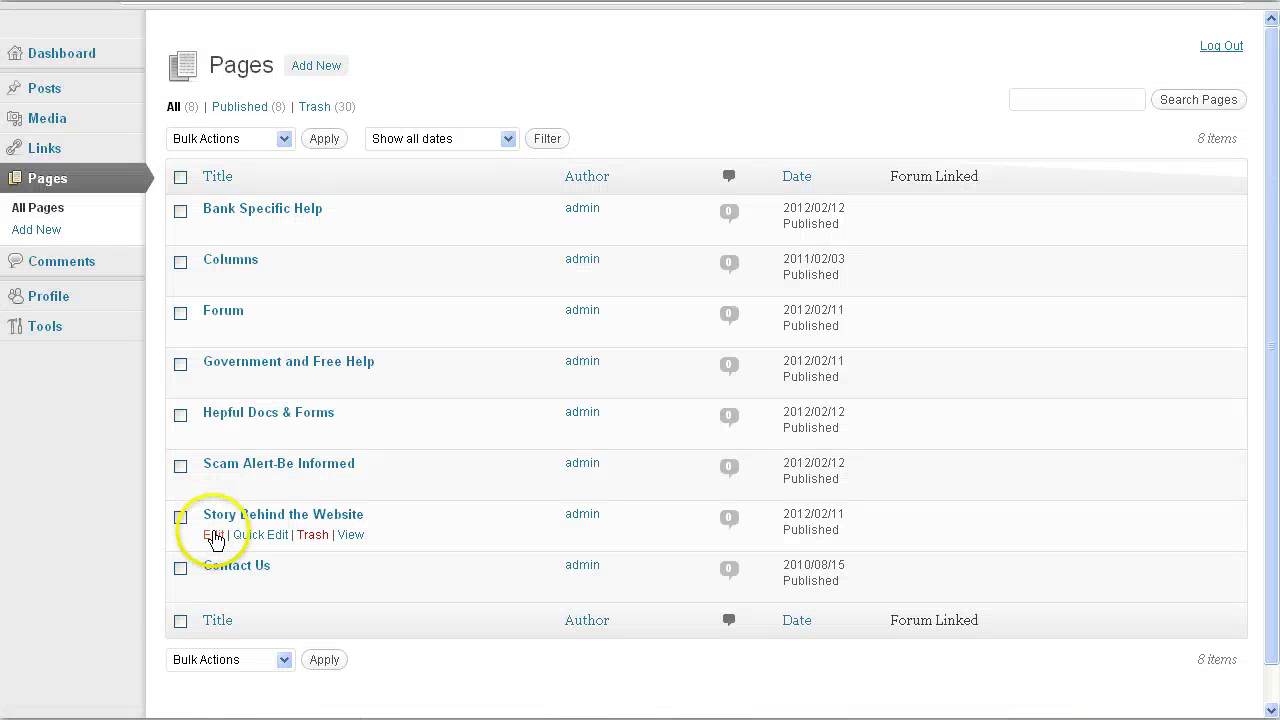
click(215, 540)
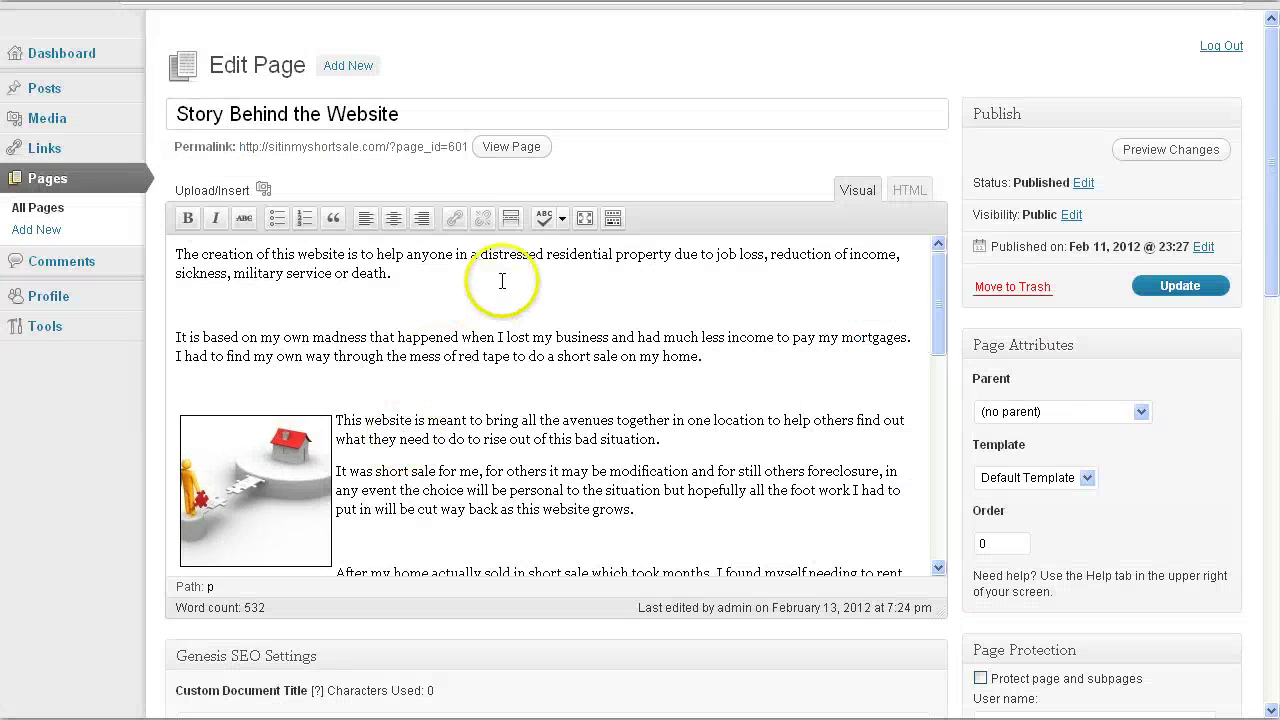
click(502, 280)
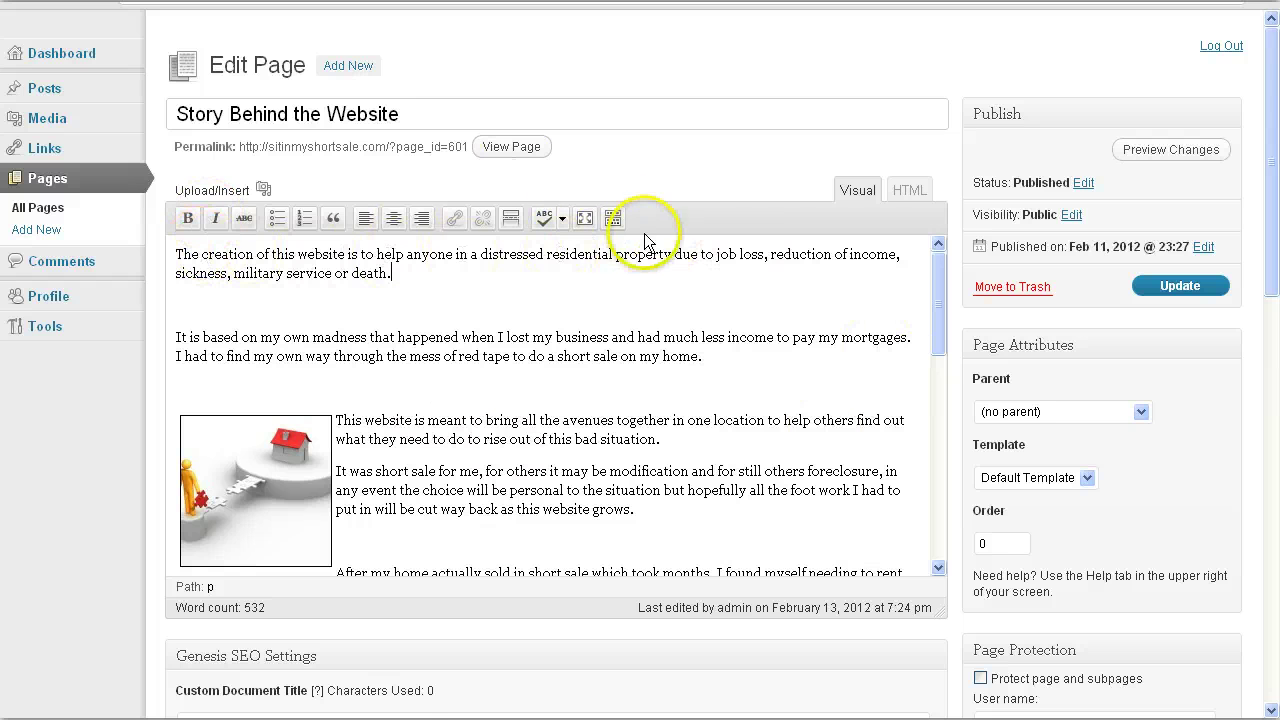
Show the Kitchen Sink row and make 'You can text.' bold and underlined
click(613, 220)
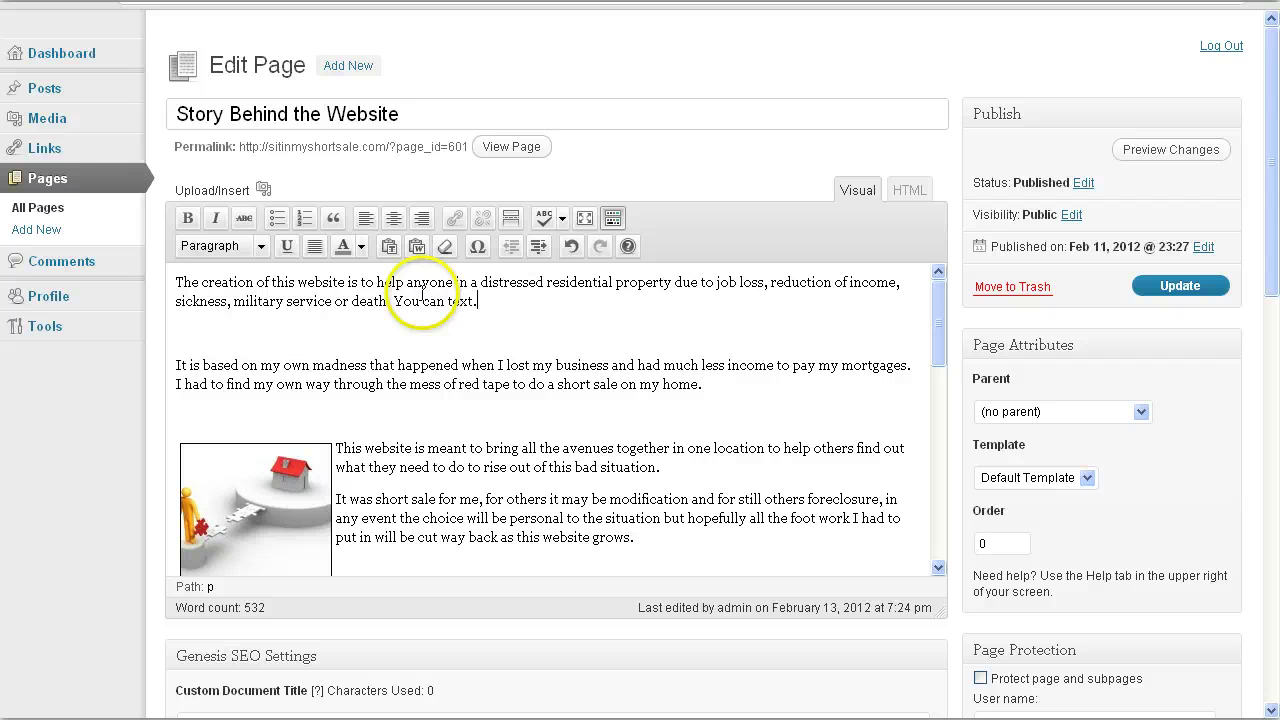
drag(526, 301, 437, 301)
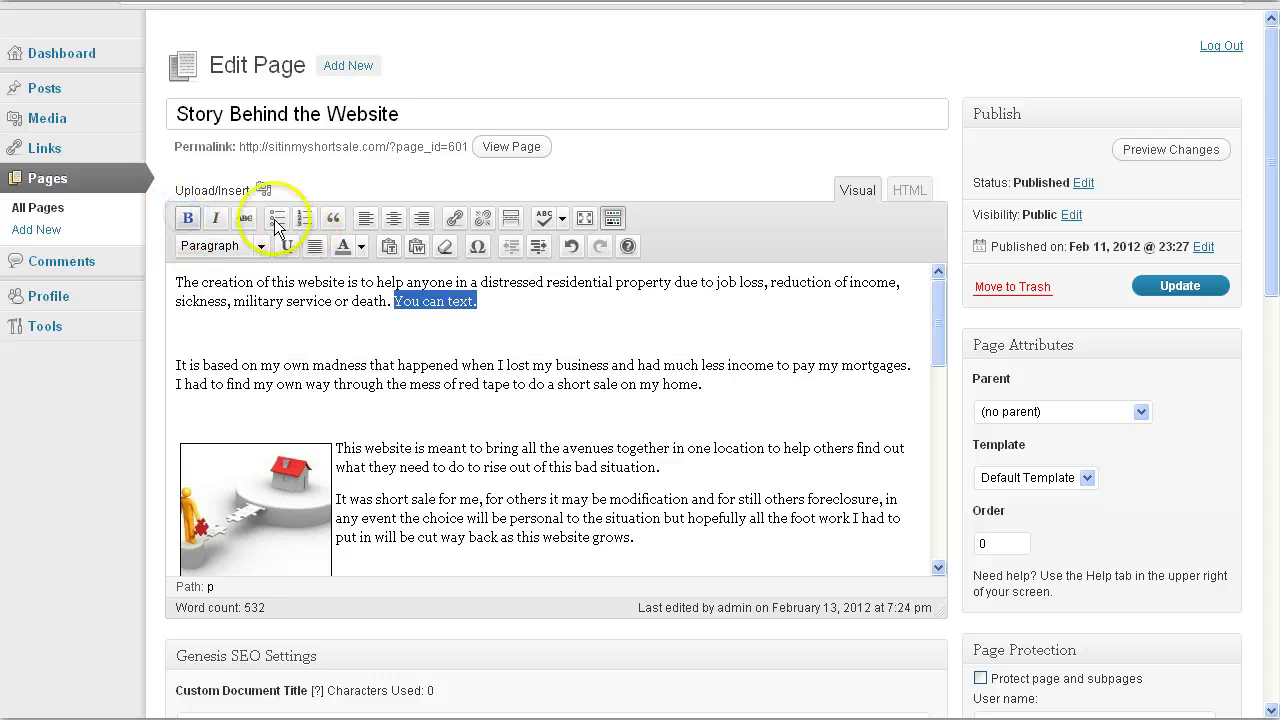
key(ctrl+b)
click(288, 250)
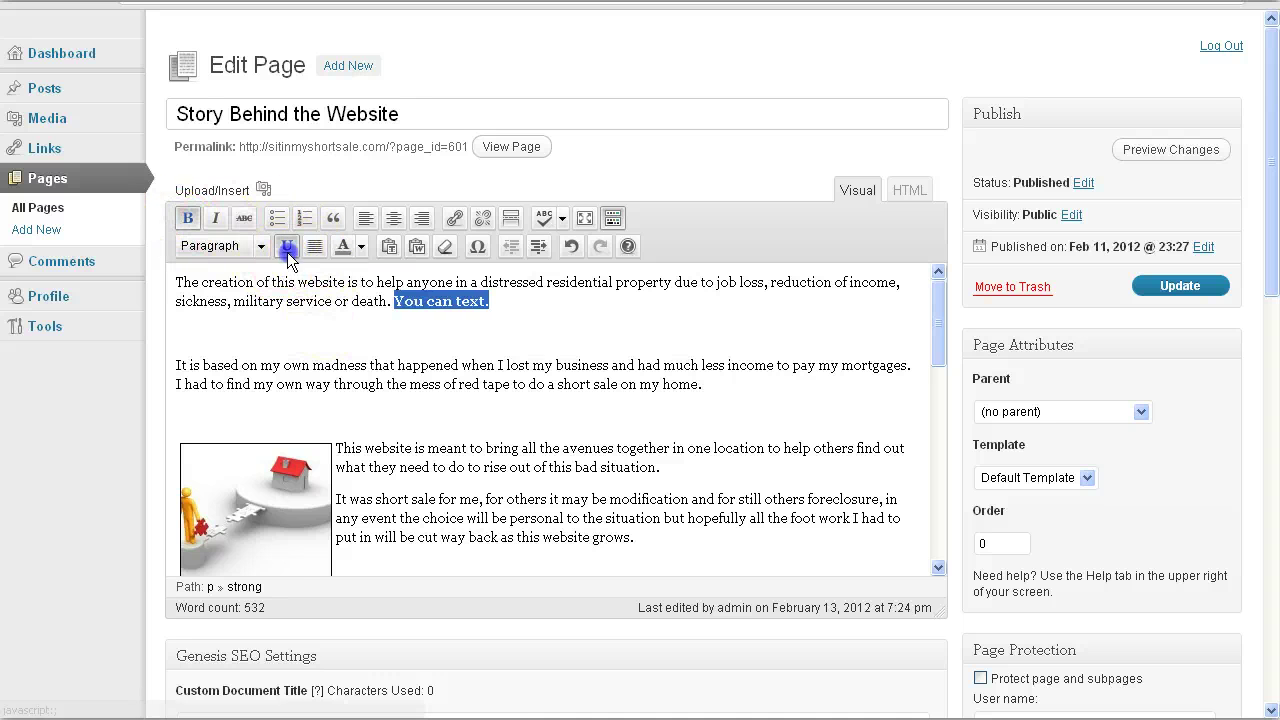
Add a centred Heading 1 line reading 'Center' below the first paragraph
click(557, 314)
key(Return)
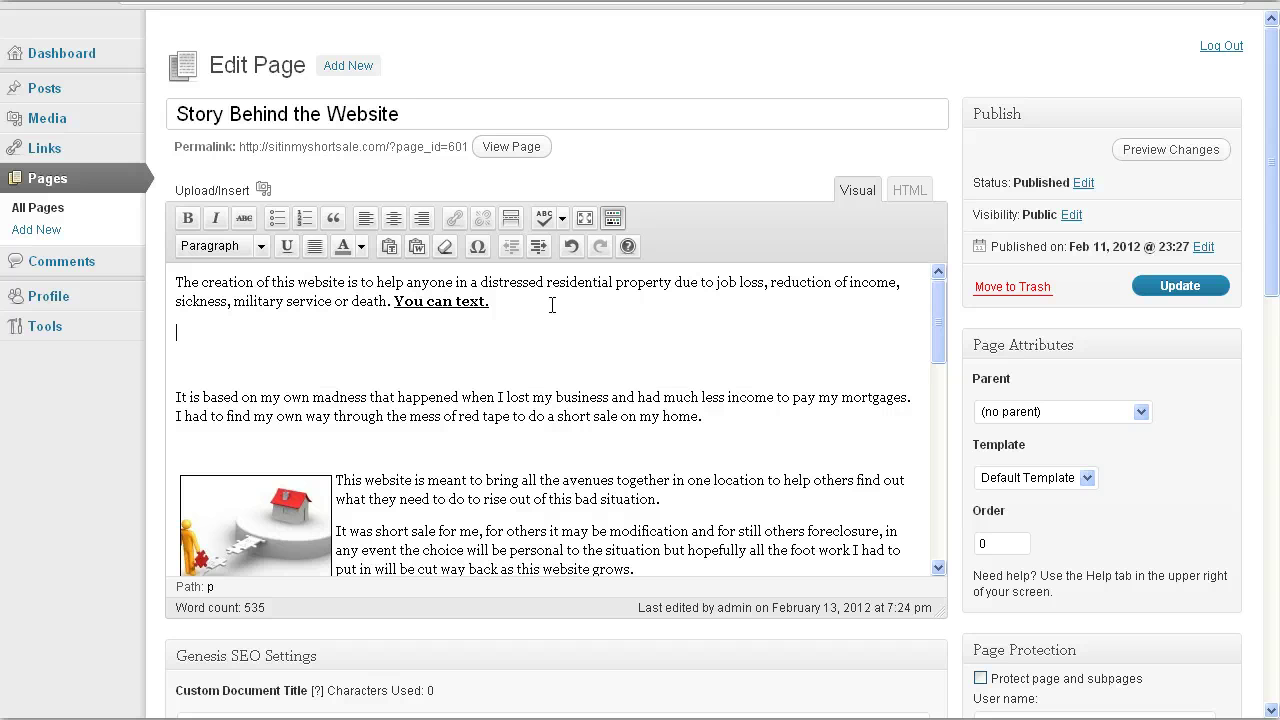
click(393, 218)
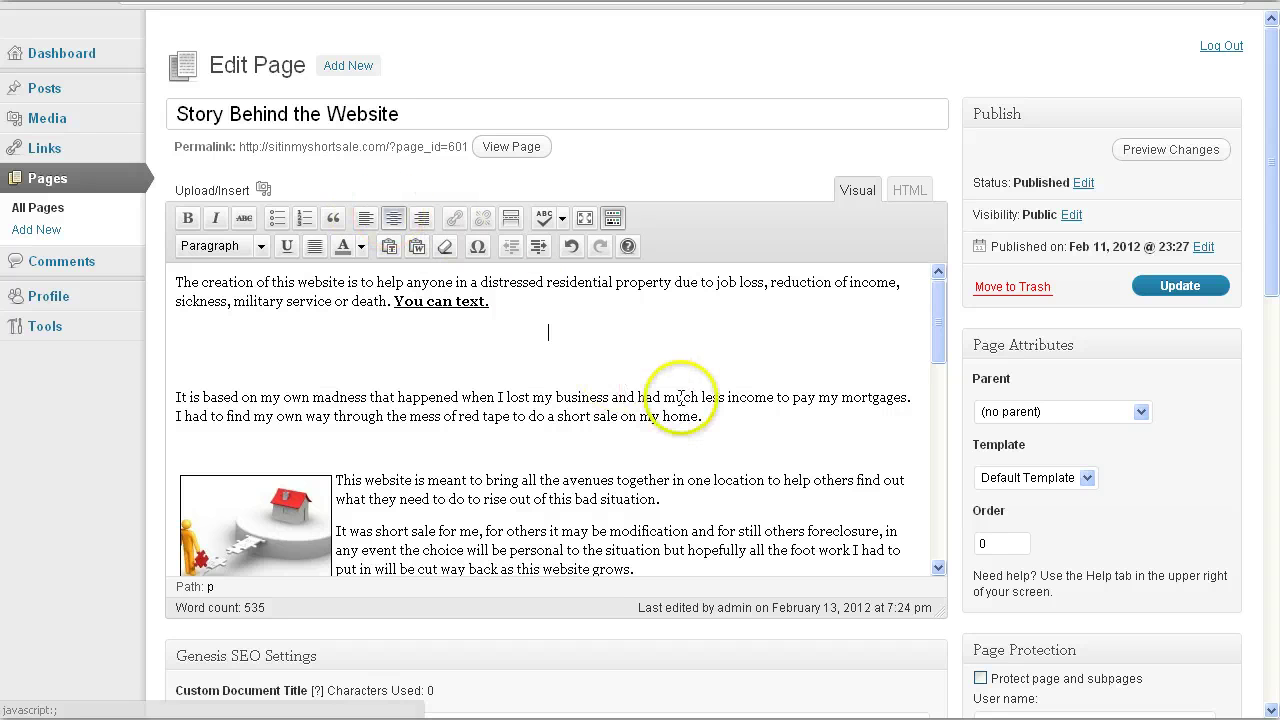
text(Center)
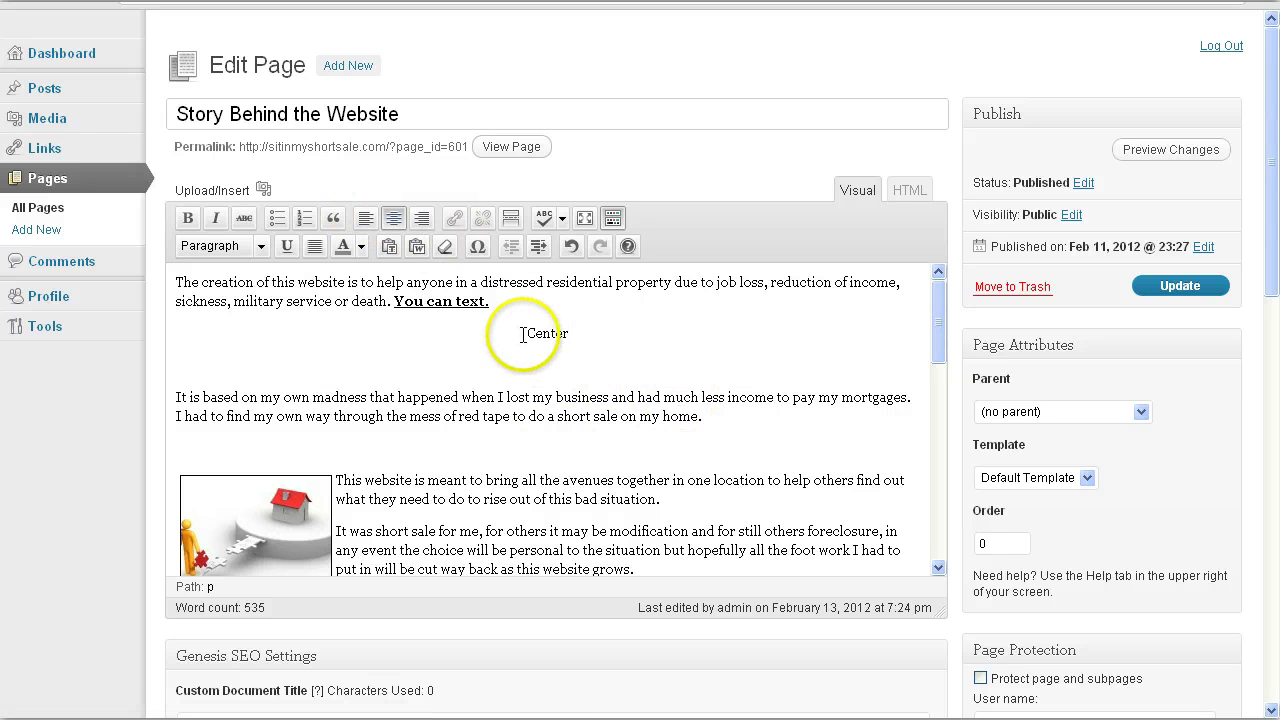
click(259, 248)
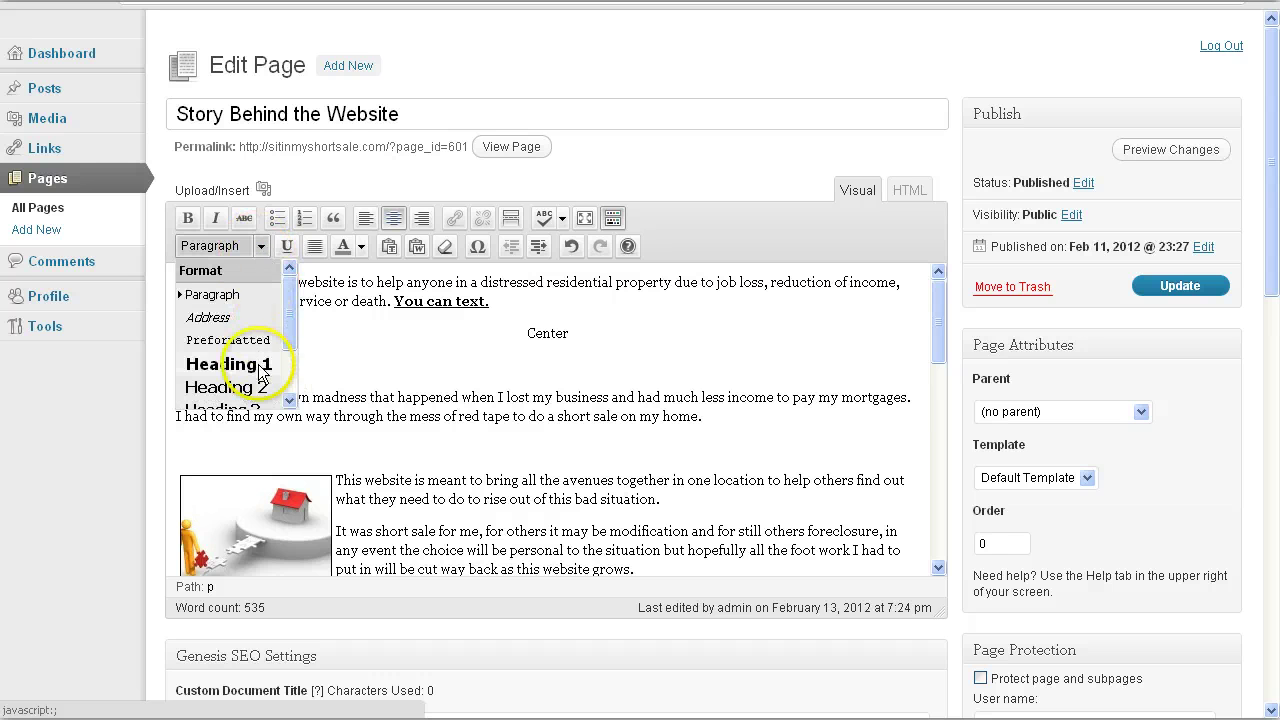
click(261, 367)
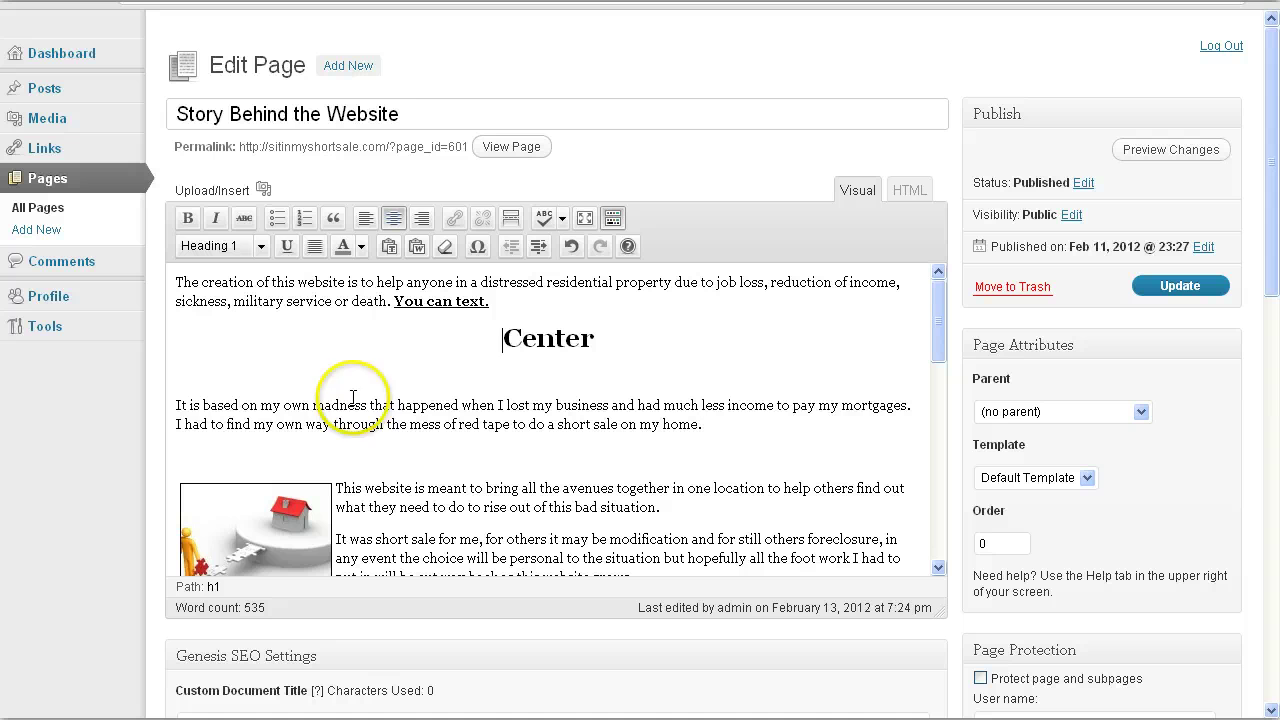
click(176, 404)
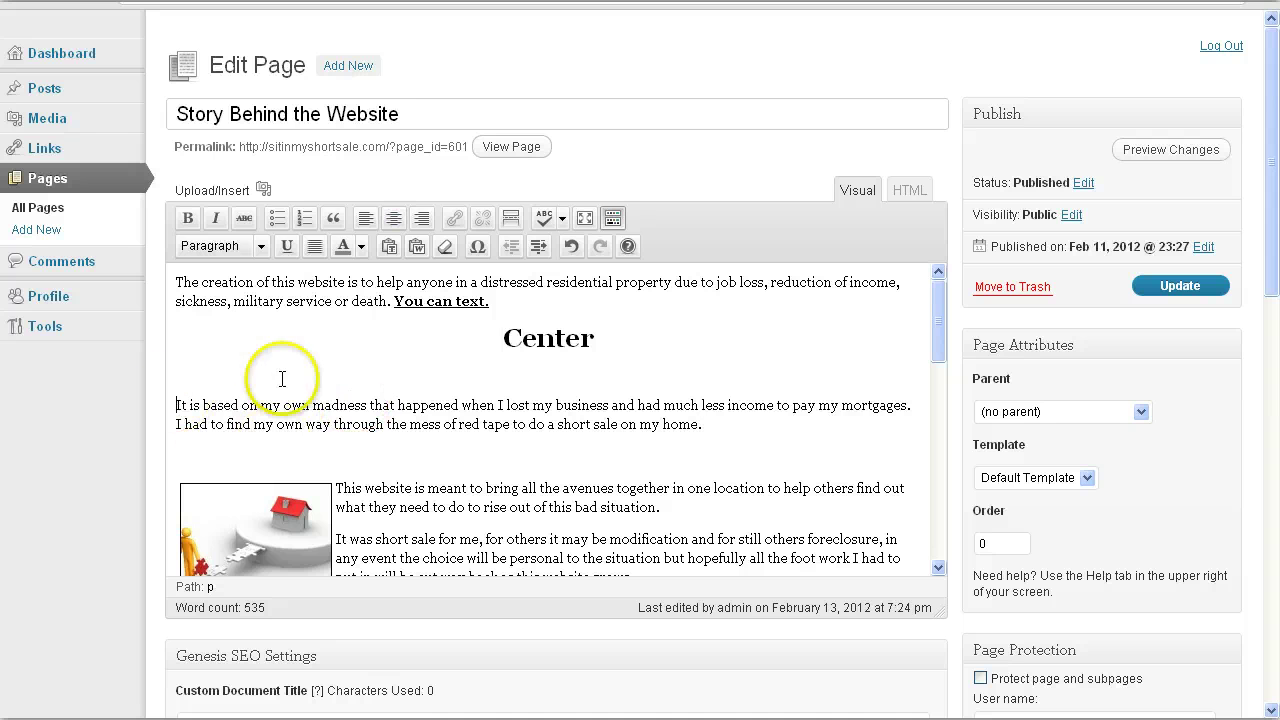
Upload the house figure image from the computer through Add Media
click(264, 192)
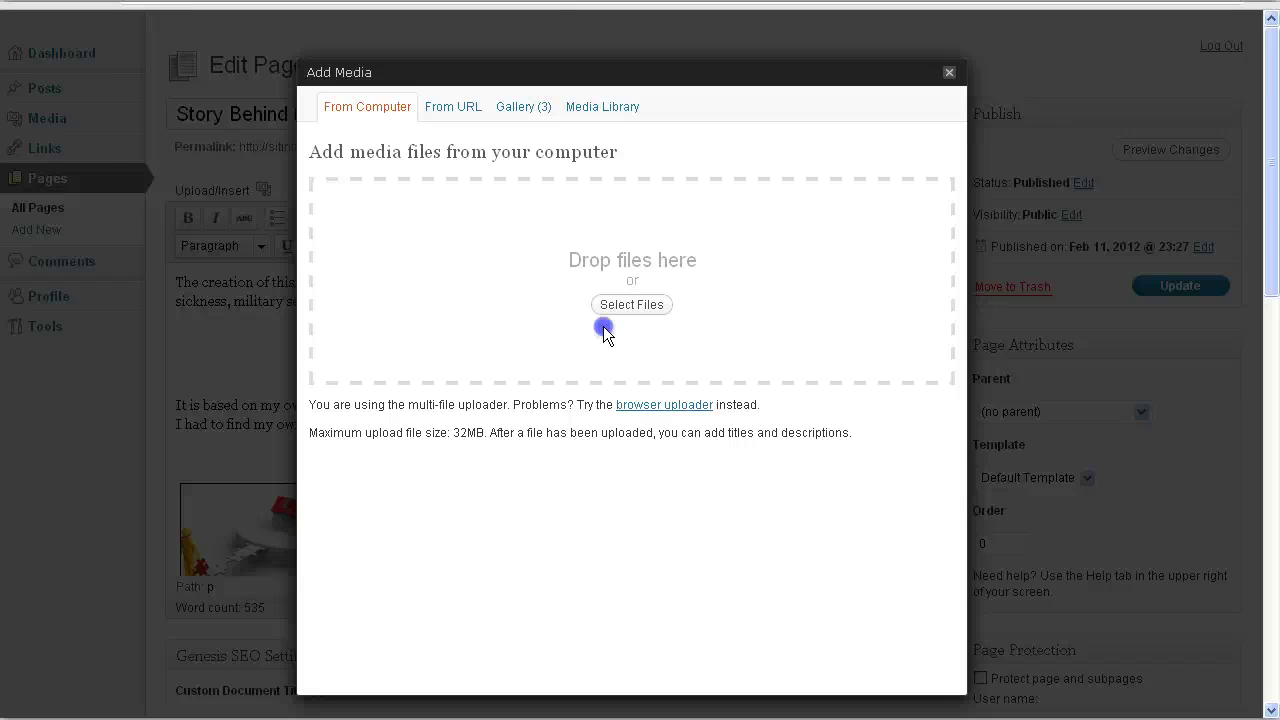
click(603, 326)
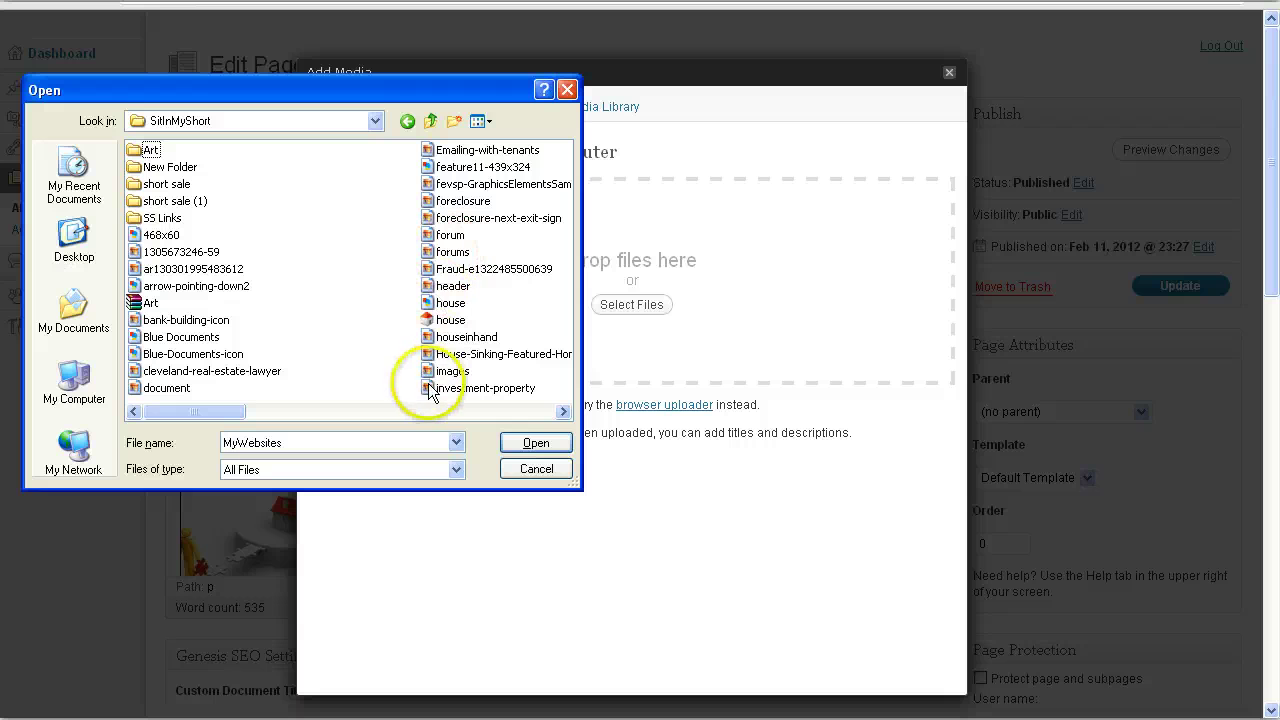
click(481, 121)
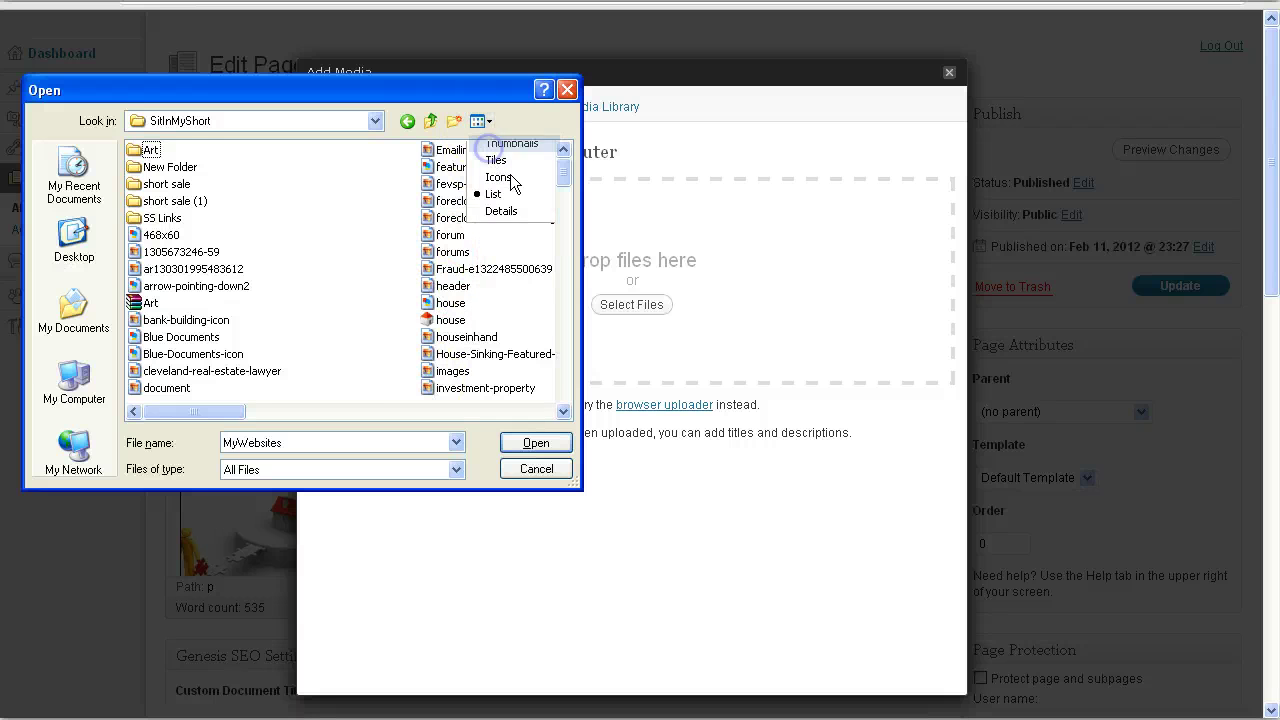
click(508, 133)
click(558, 357)
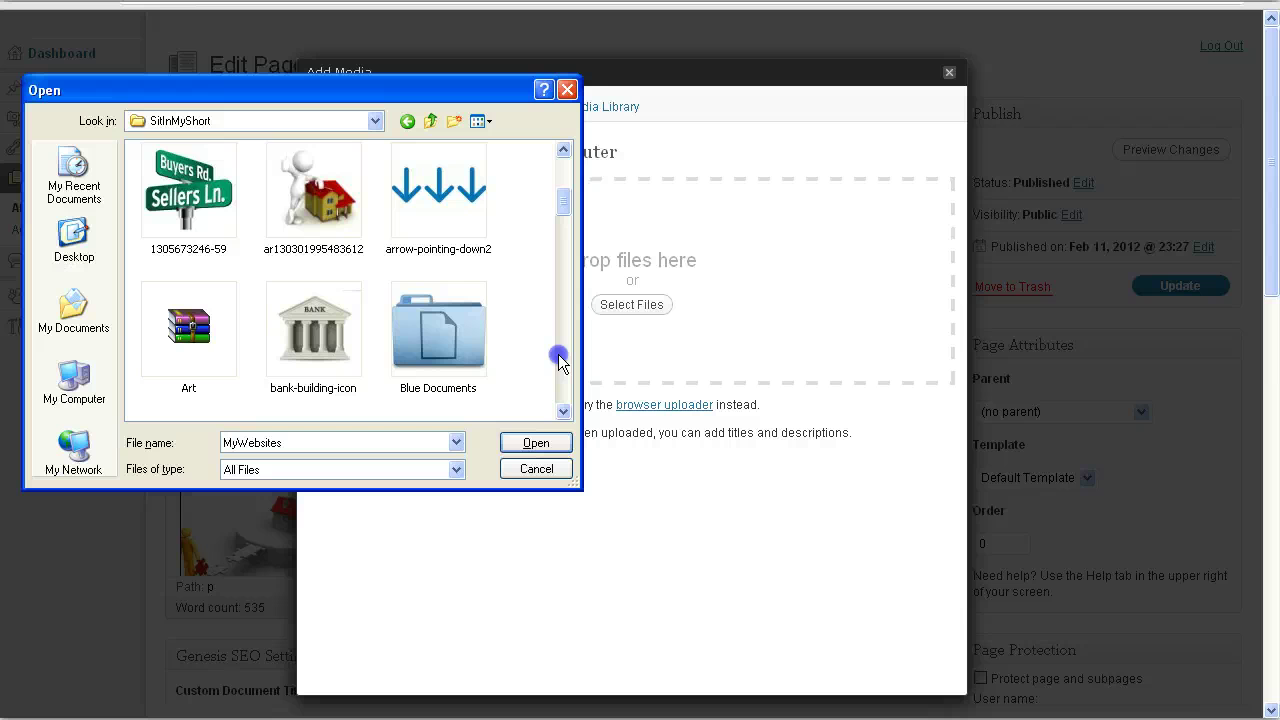
key(Escape)
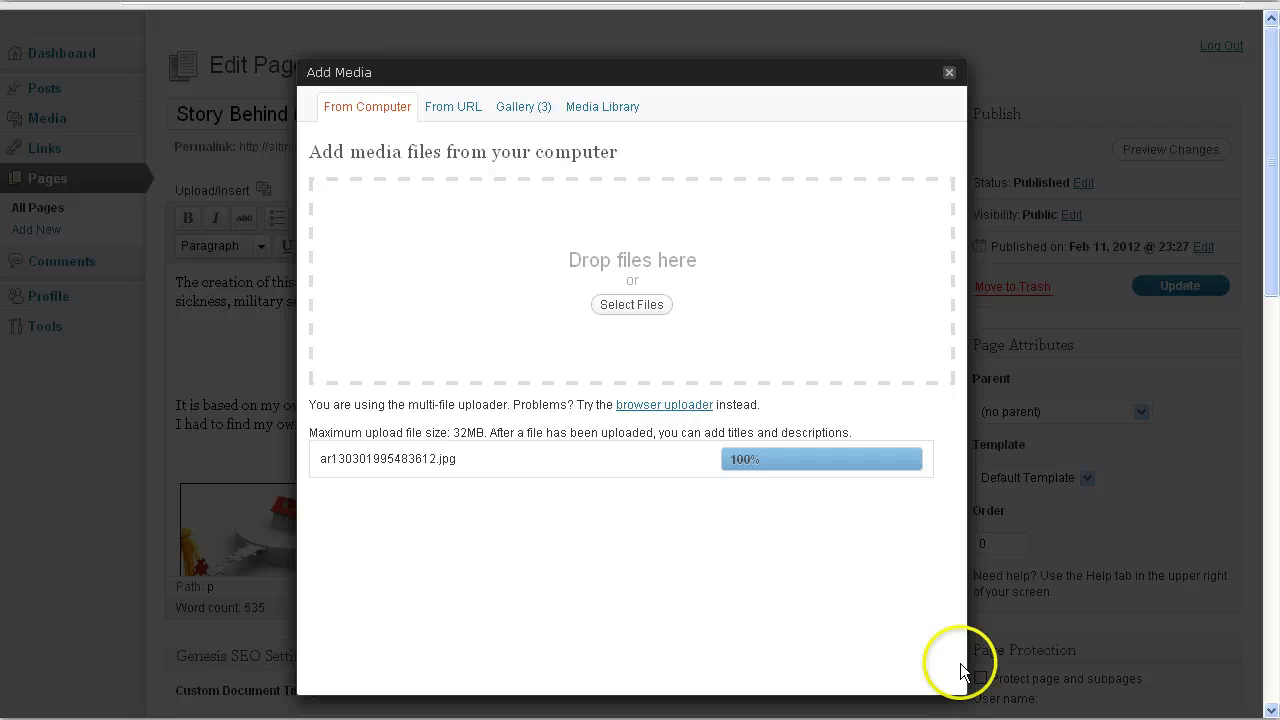
Insert the house image into the page as a left-aligned thumbnail
scroll(700, 650, down, 5)
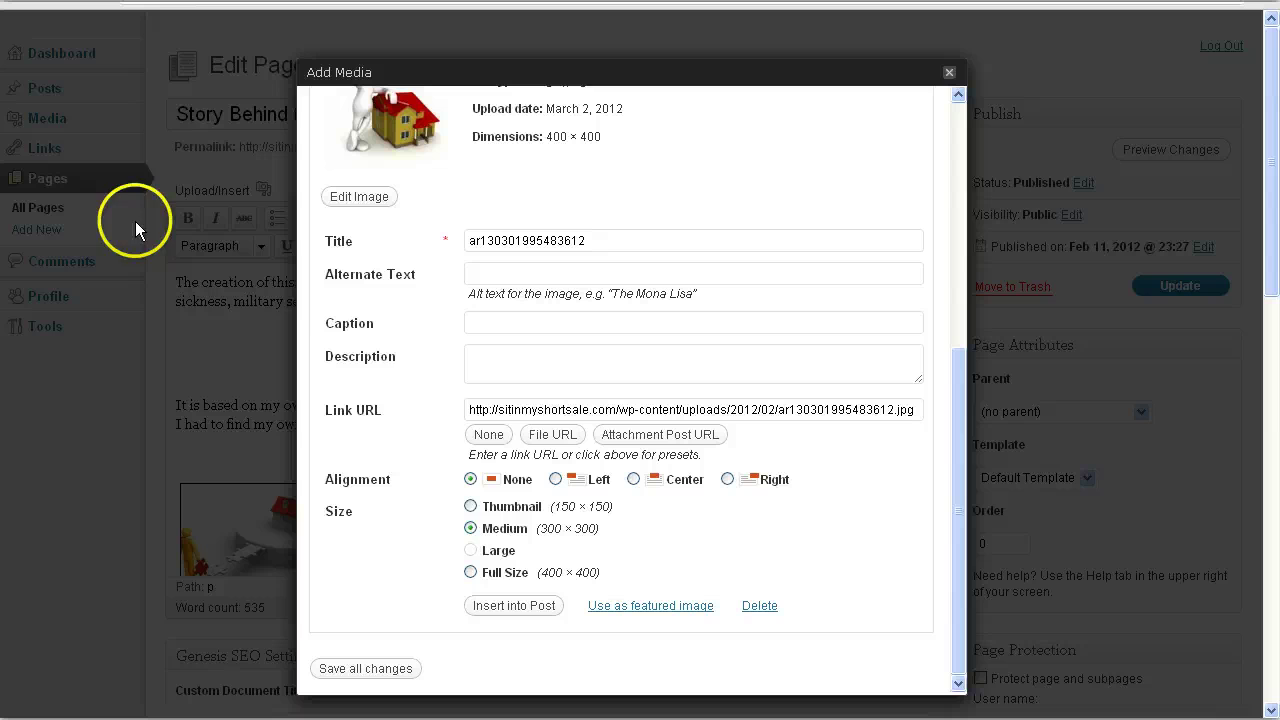
click(556, 480)
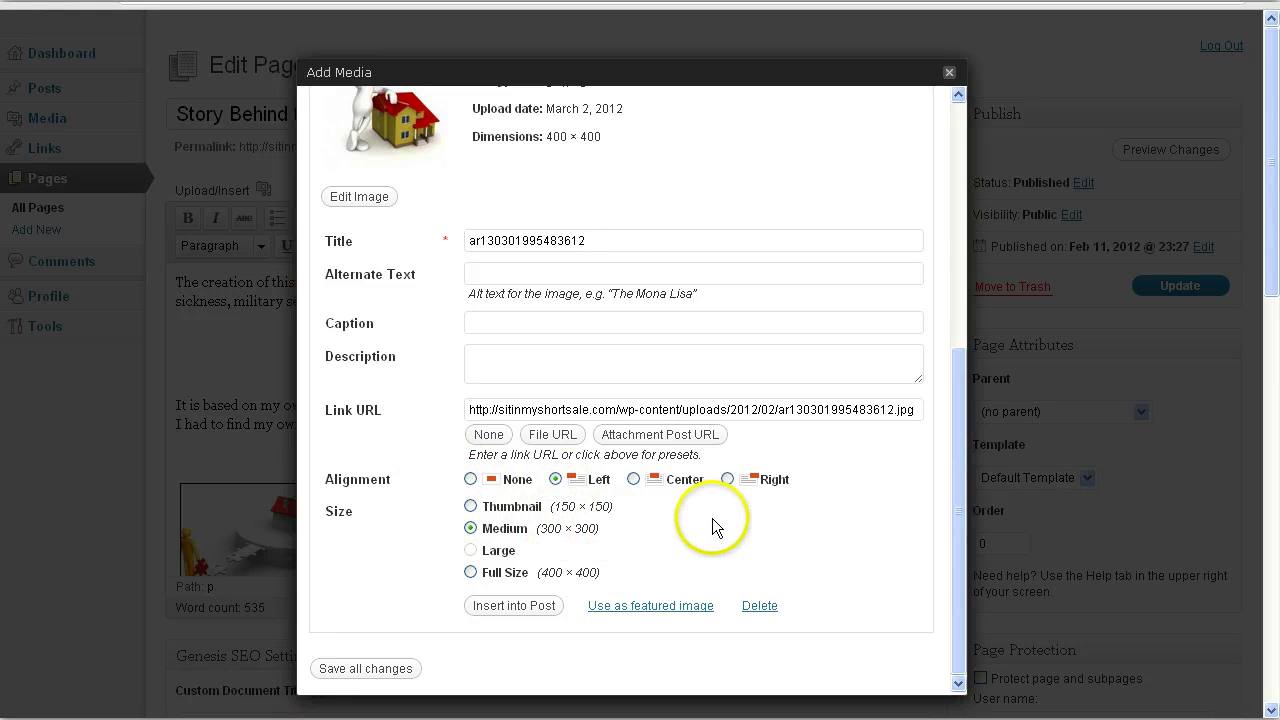
click(680, 480)
click(555, 479)
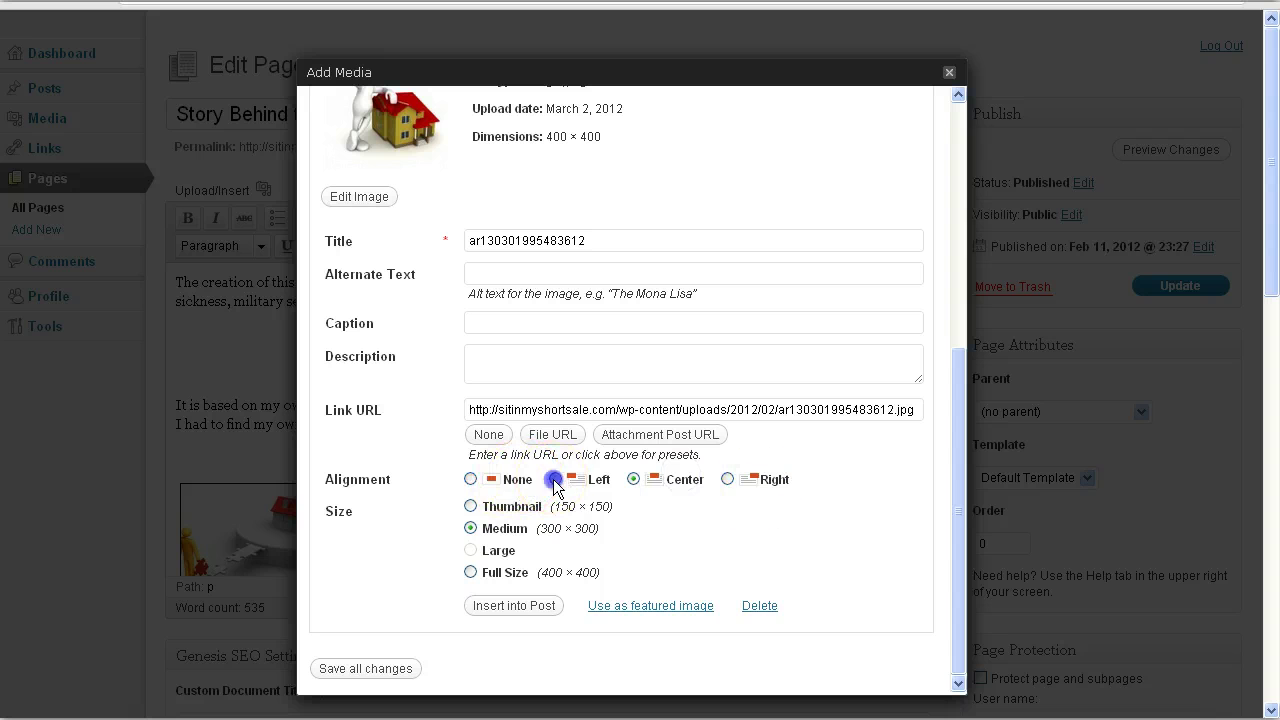
click(471, 507)
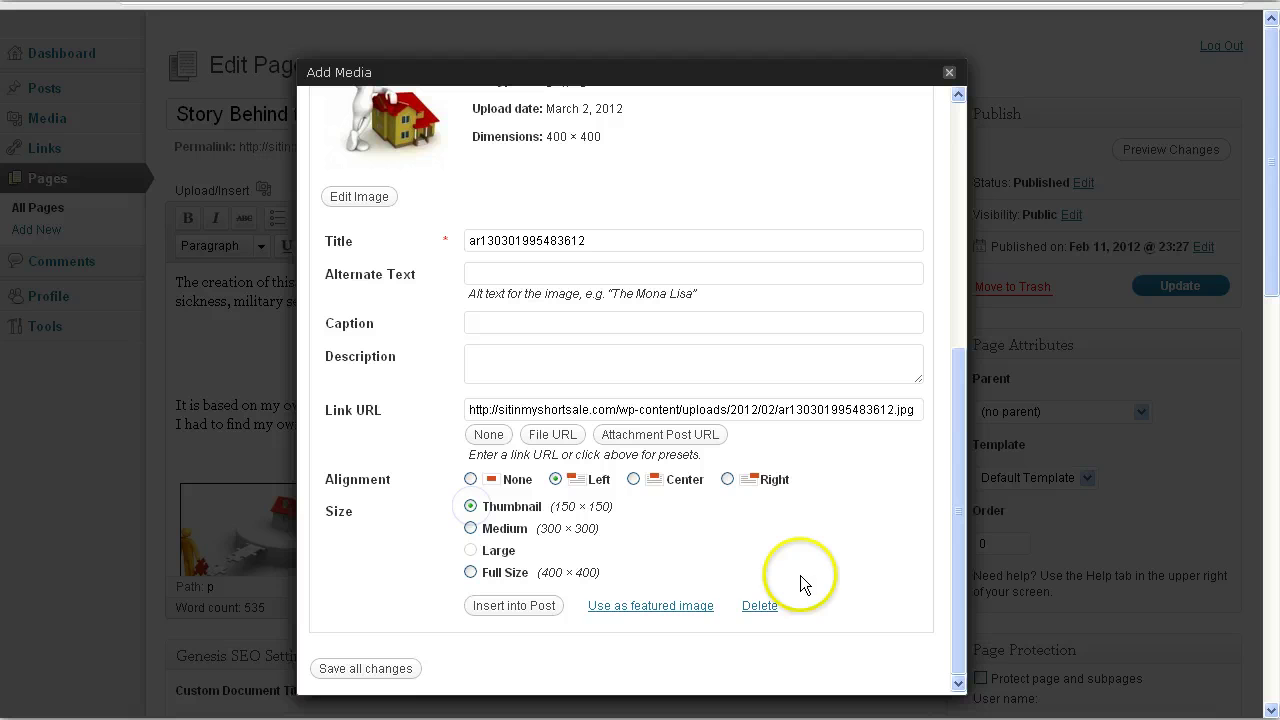
click(503, 607)
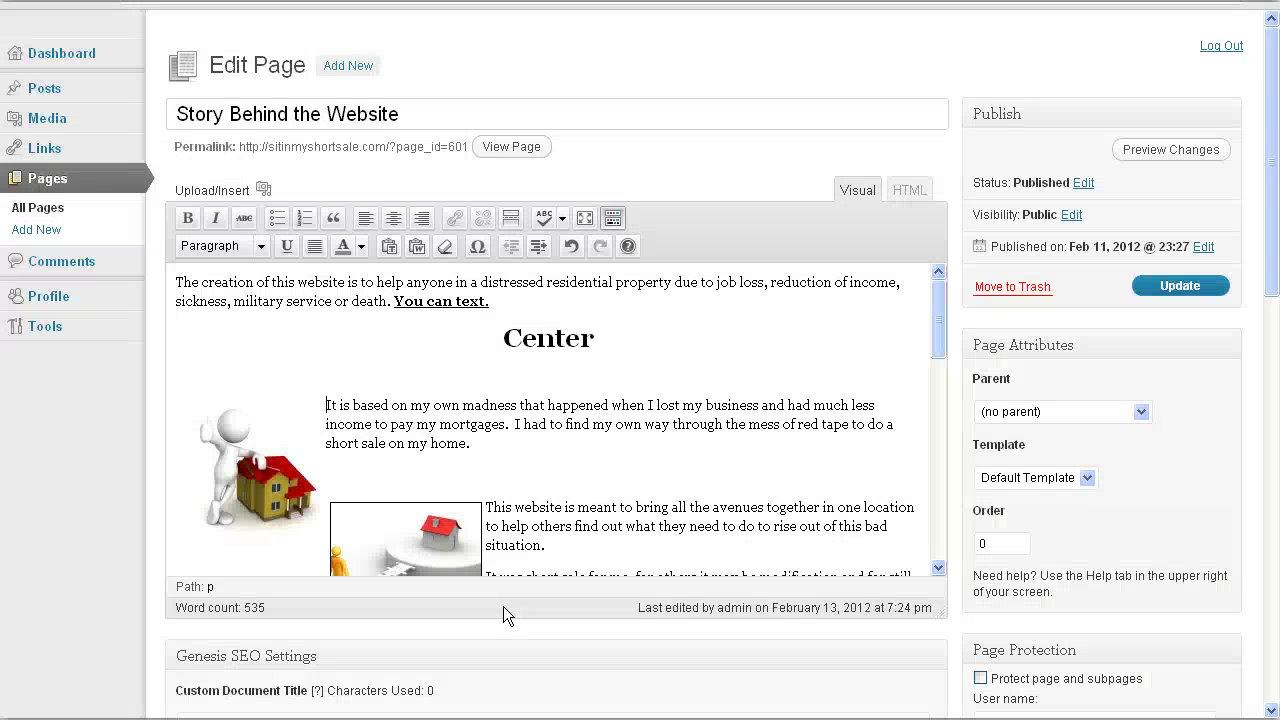
Give the house thumbnail border 1 and vertical and horizontal spacing of 4
click(287, 453)
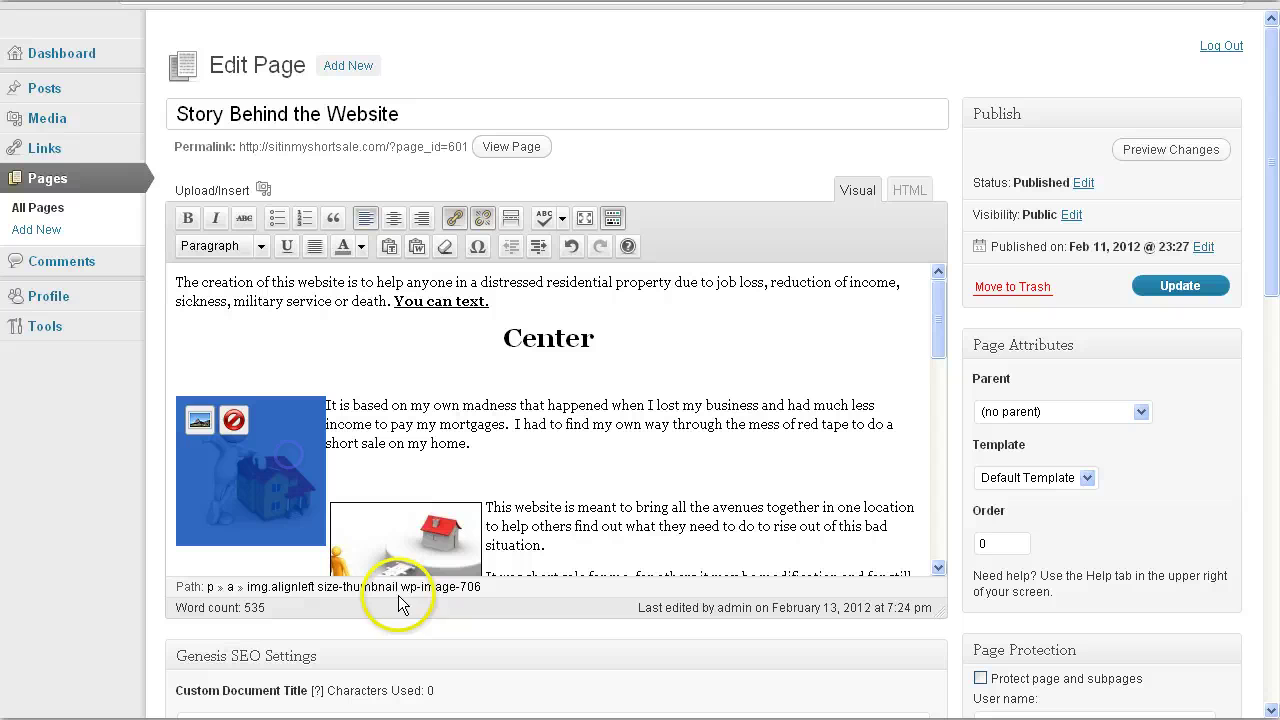
click(199, 420)
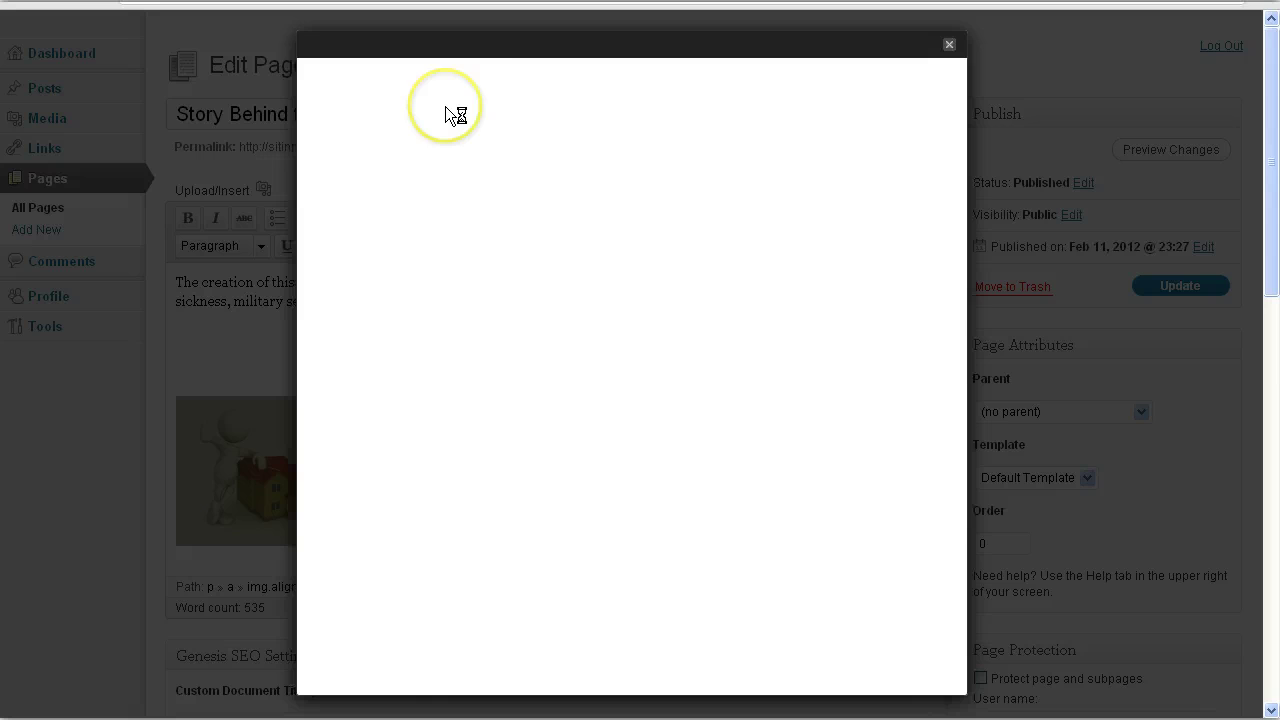
click(490, 80)
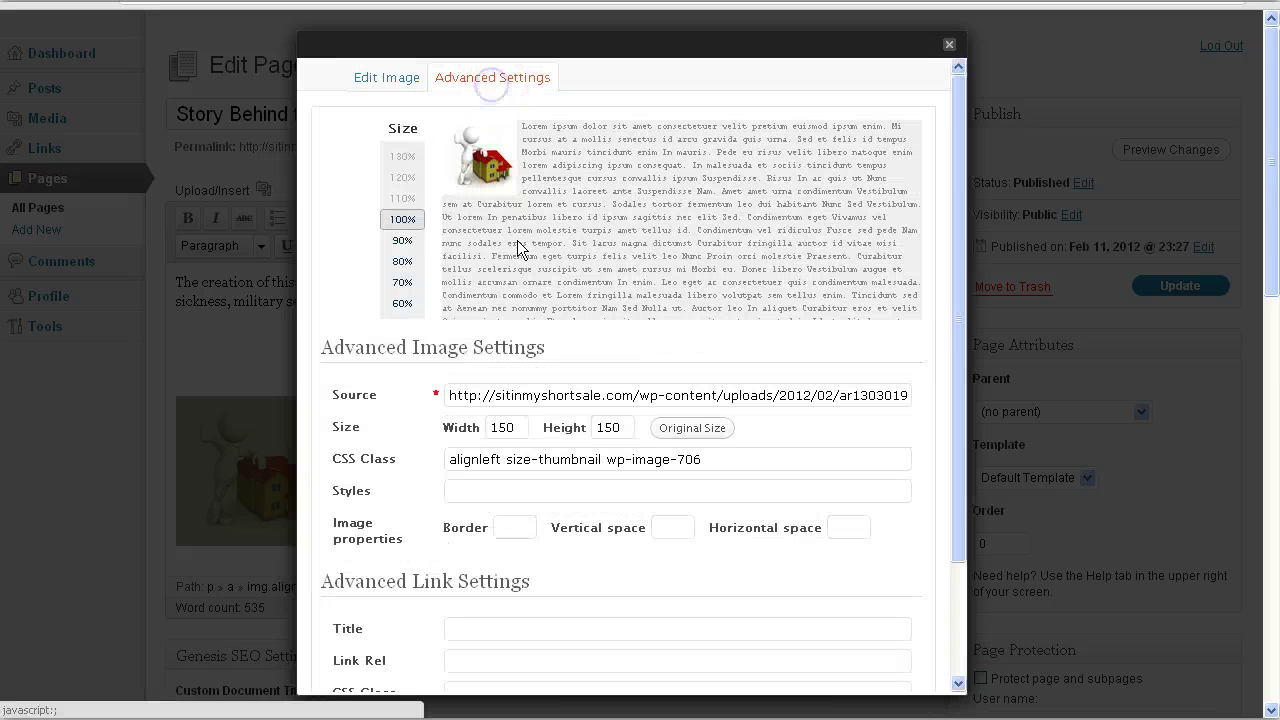
click(507, 527)
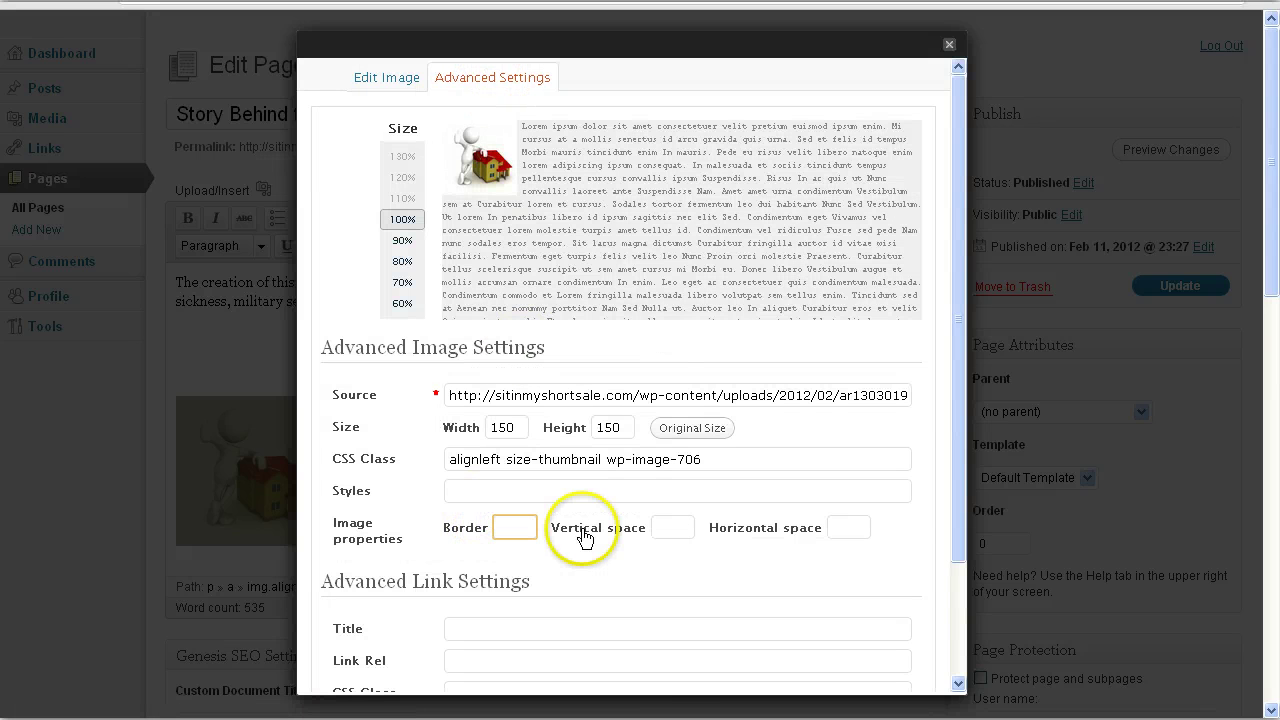
text(1)
click(668, 527)
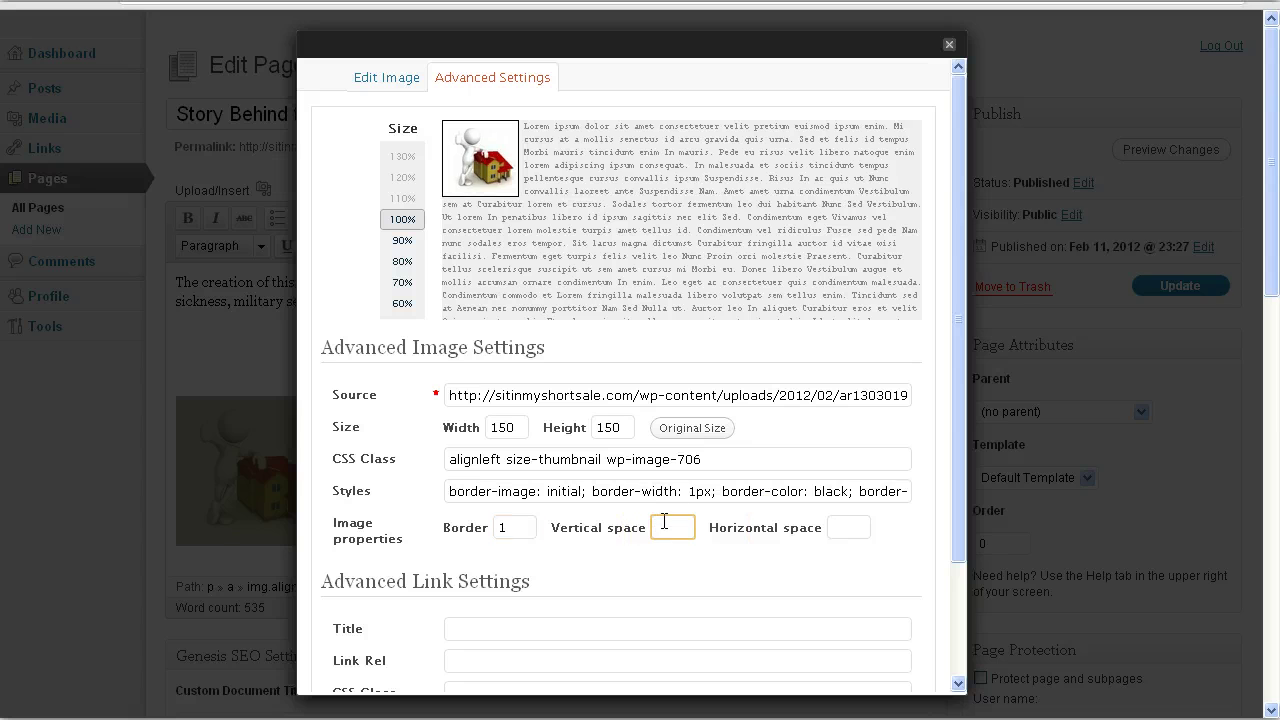
text(4)
click(832, 527)
scroll(958, 603, down, 3)
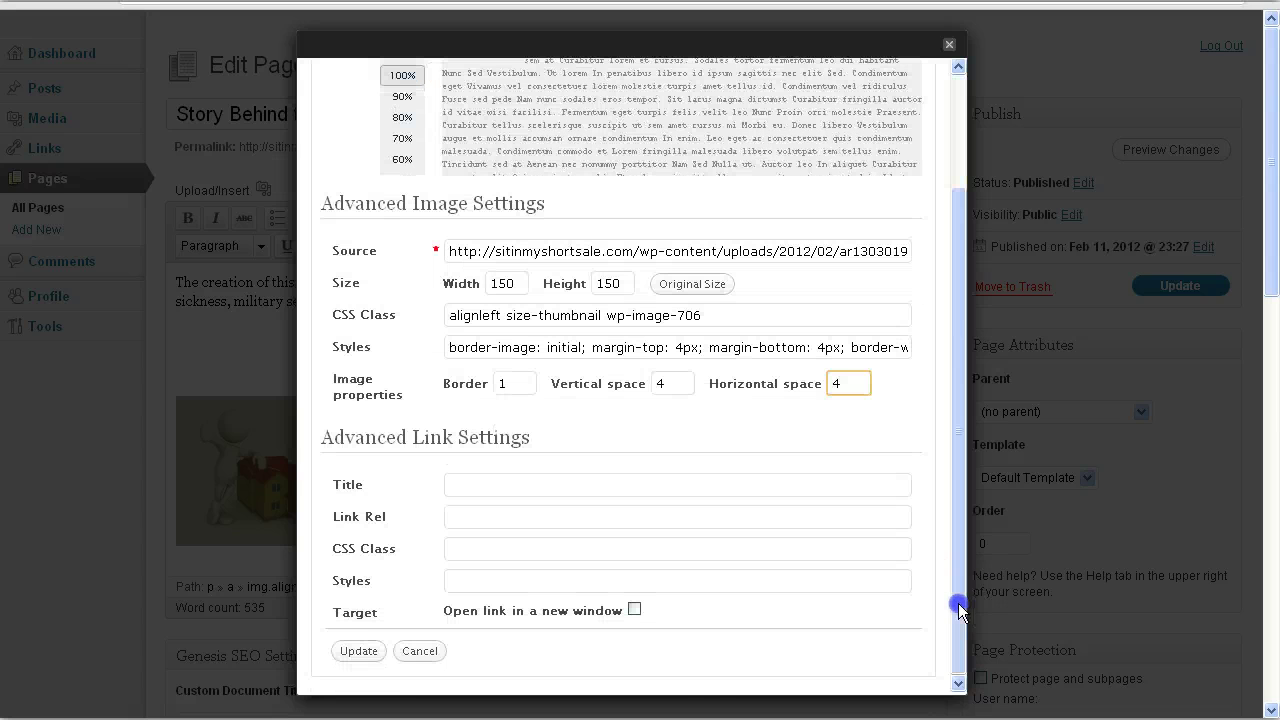
click(316, 670)
click(359, 651)
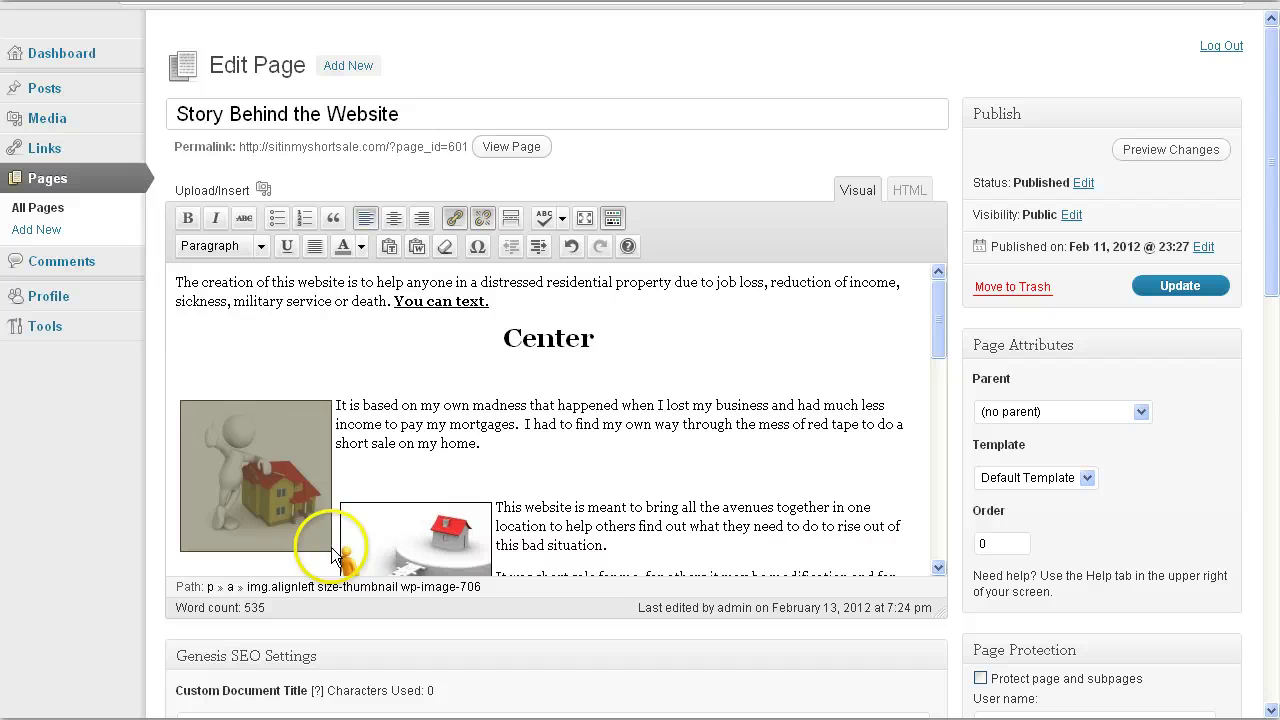
Add an empty paragraph after the short sale paragraph
click(410, 467)
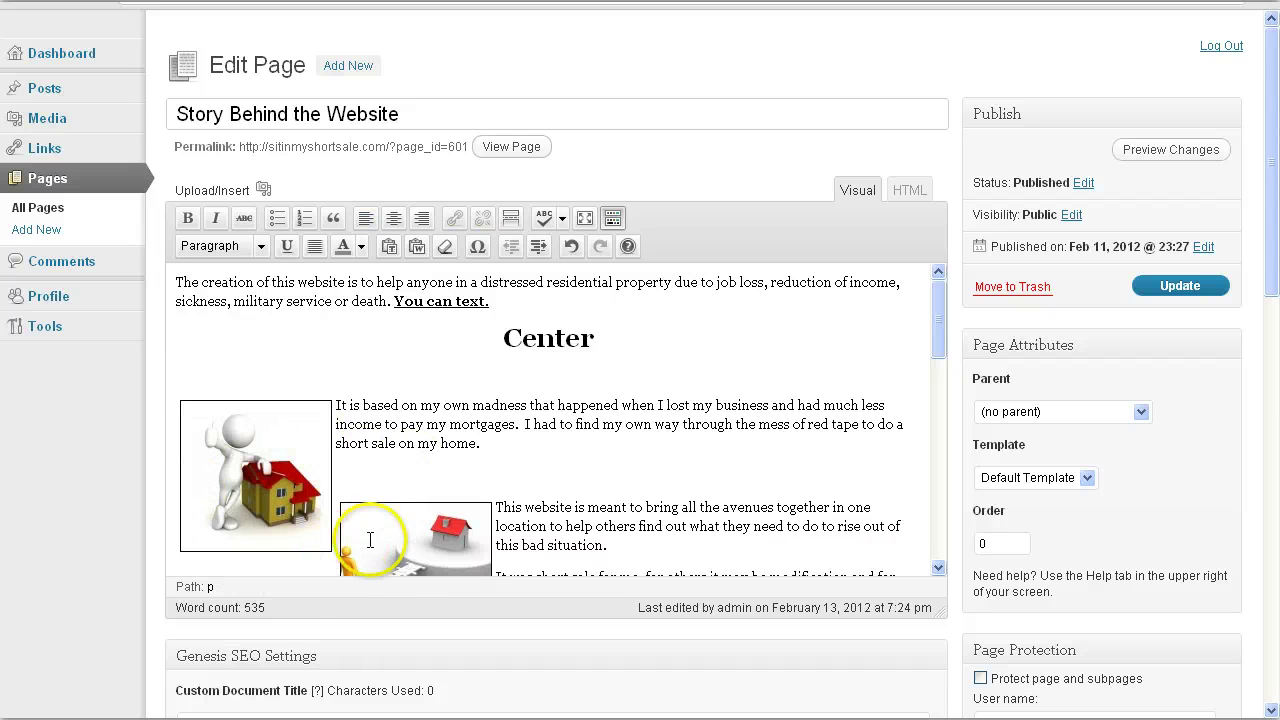
click(597, 453)
key(Return)
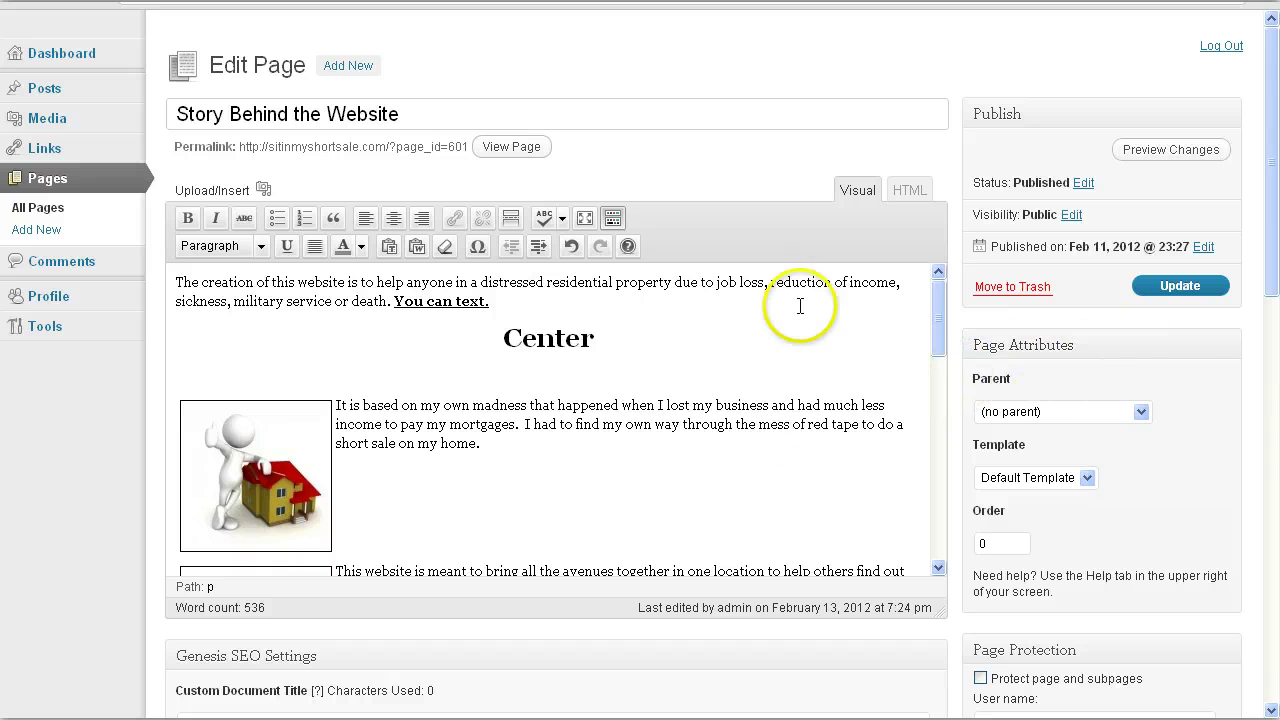
click(941, 308)
drag(941, 308, 1206, 249)
scroll(856, 345, down, 4)
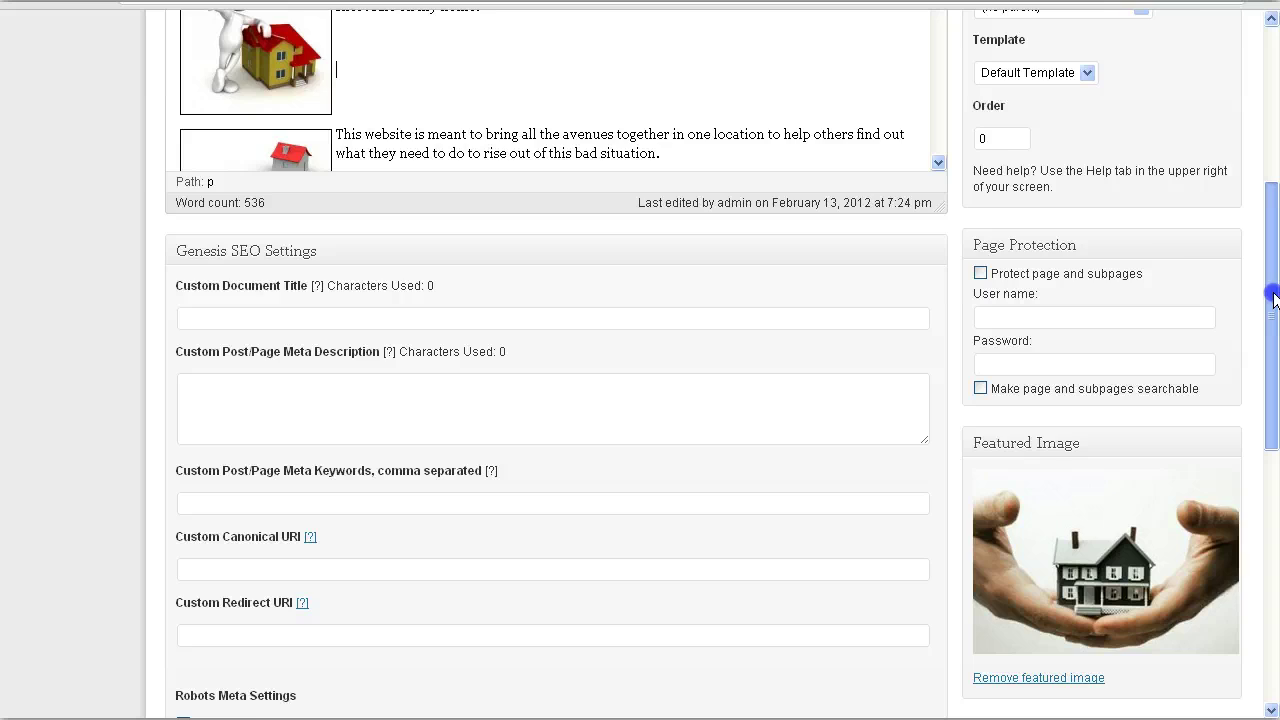
drag(1273, 420, 1273, 100)
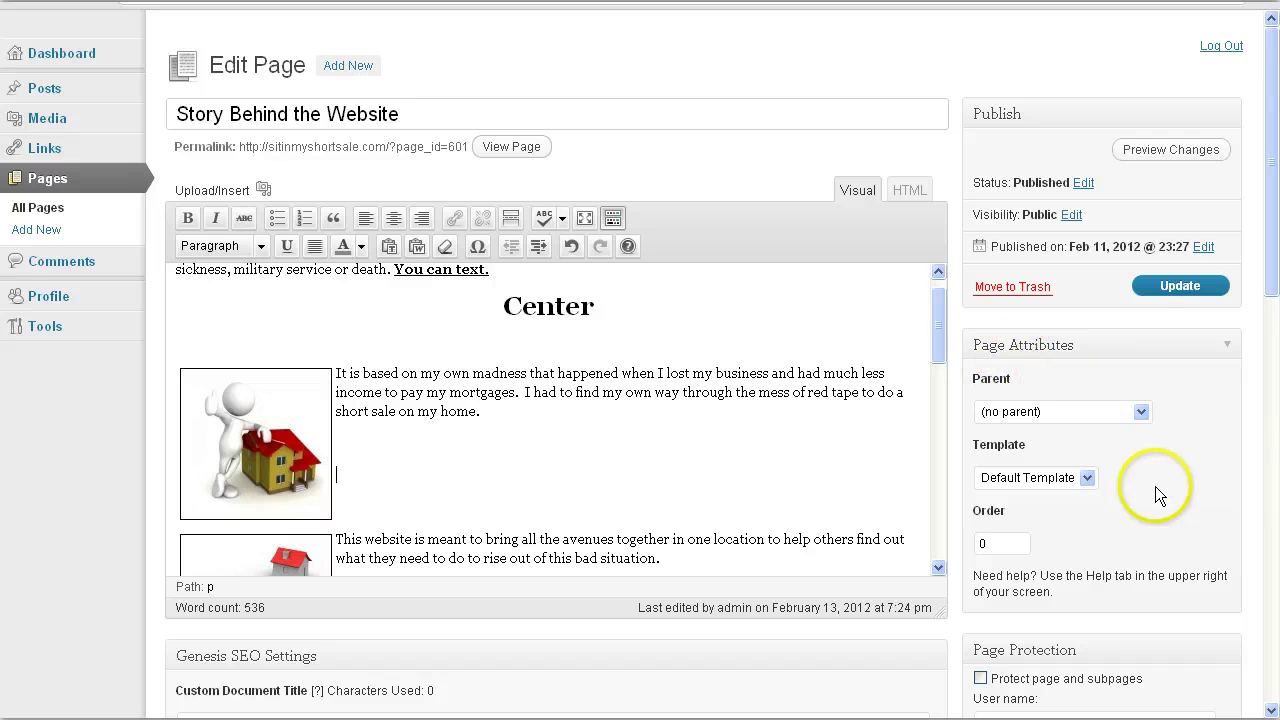
drag(1272, 266, 1272, 418)
Update Story Behind the Website to save the heading, formatted sentence and bordered thumbnail
drag(1274, 300, 1273, 140)
click(160, 98)
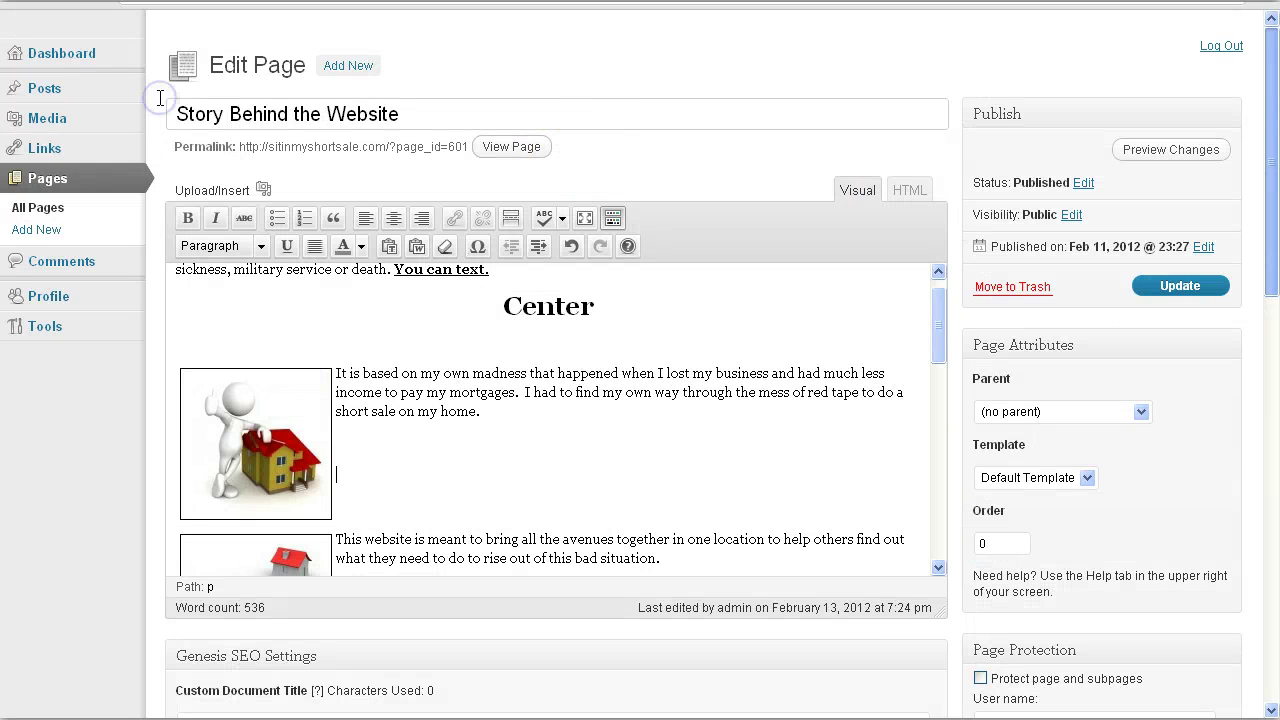
drag(398, 114, 46, 91)
click(855, 336)
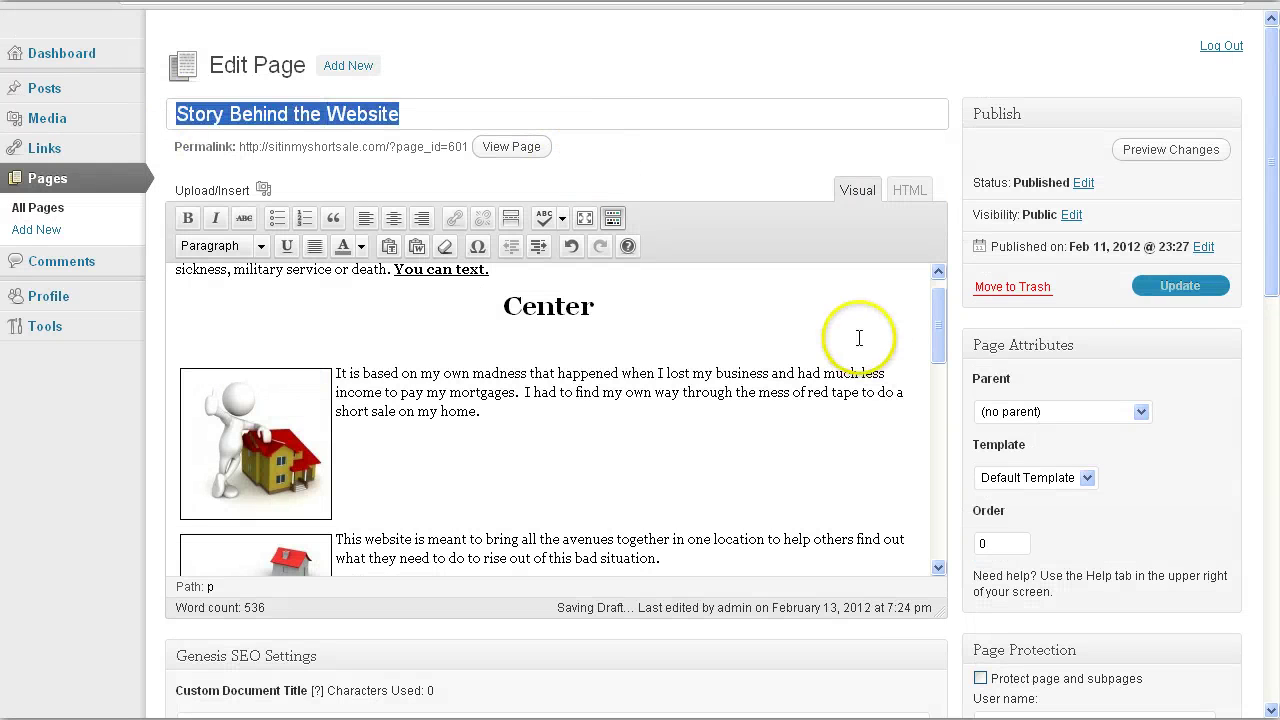
click(1178, 290)
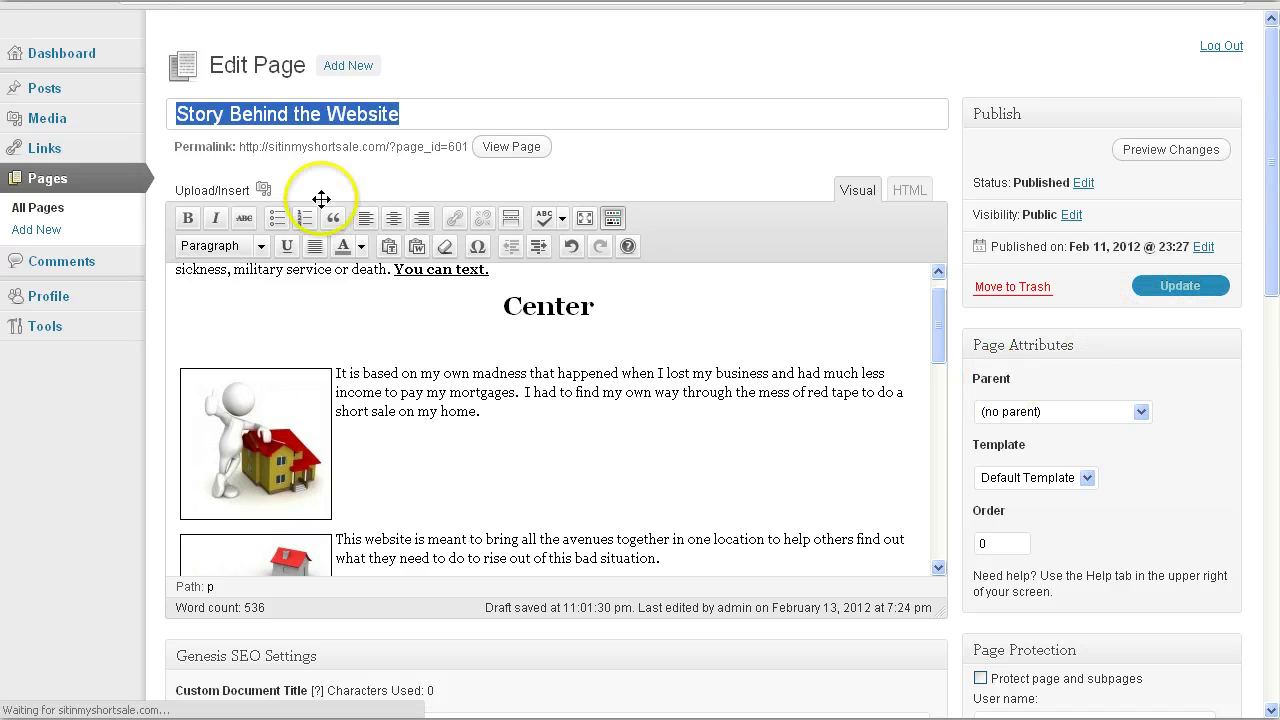
click(413, 323)
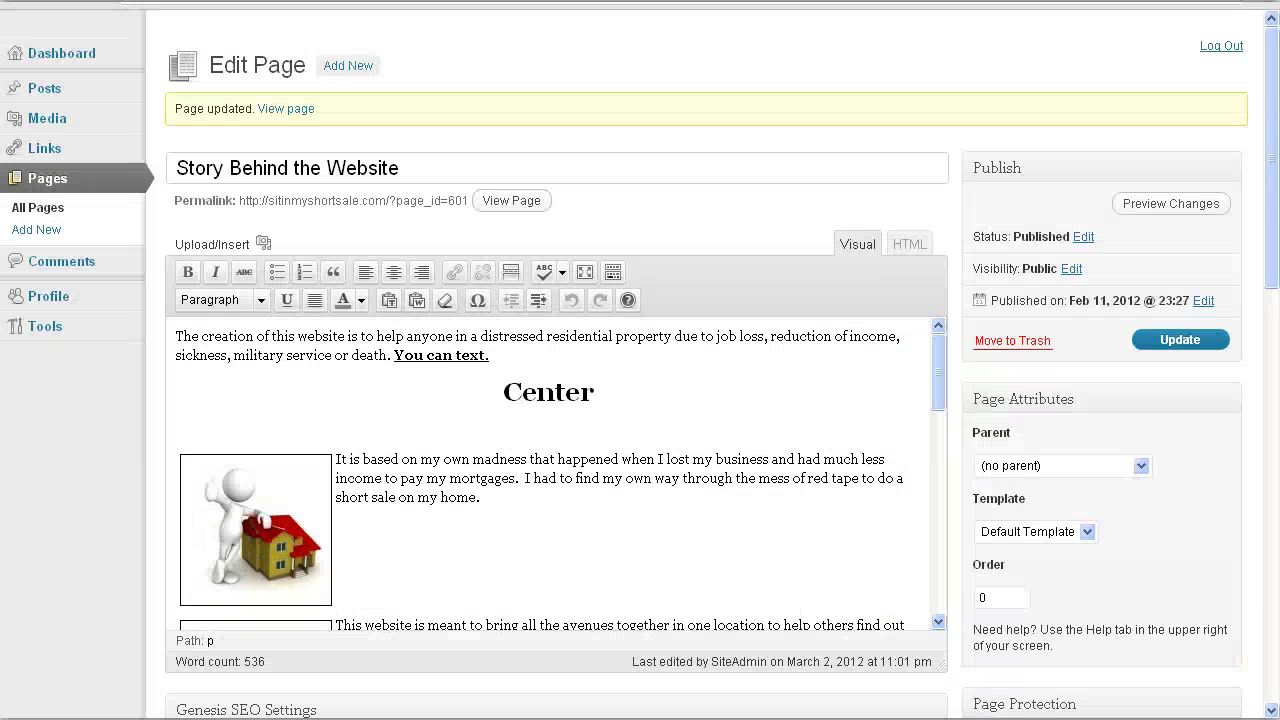
Delete the 'You can text.' line, the Center heading, the first house image and the empty line above
drag(643, 397, 398, 357)
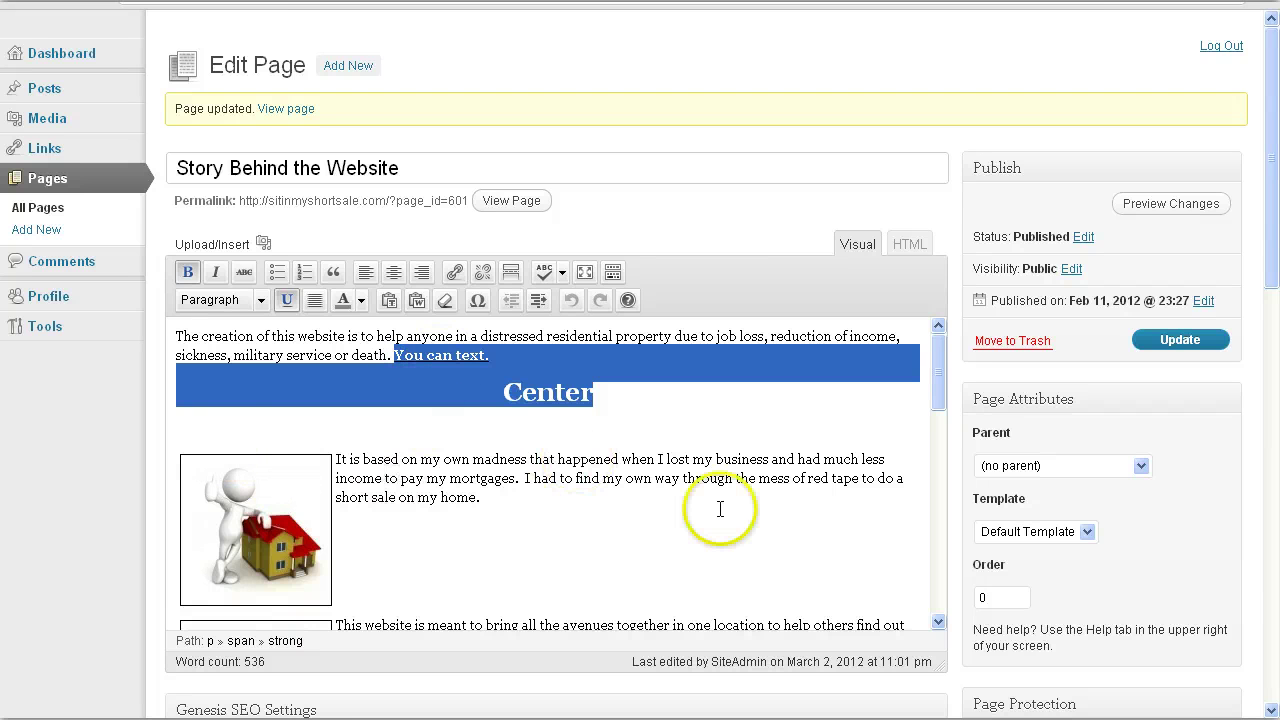
key(Delete)
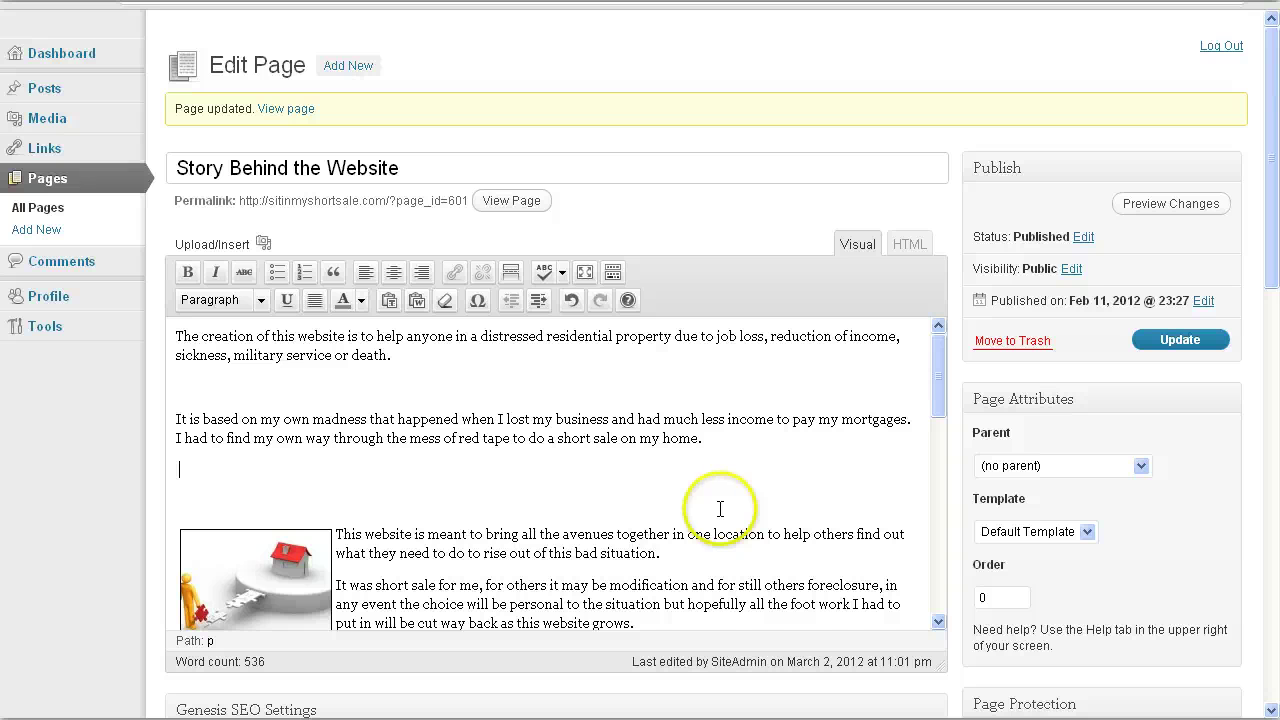
key(Delete)
Remove the blank line after 'death.' and update the cleaned-up page
click(513, 382)
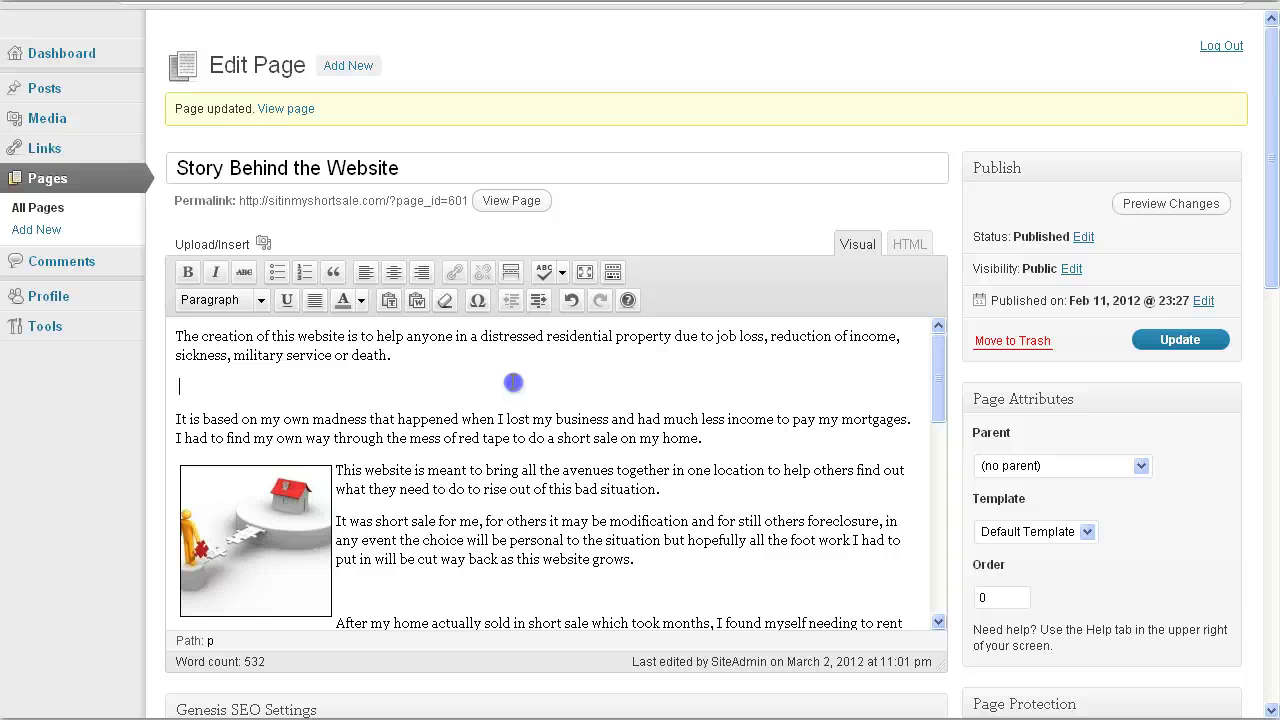
key(Delete)
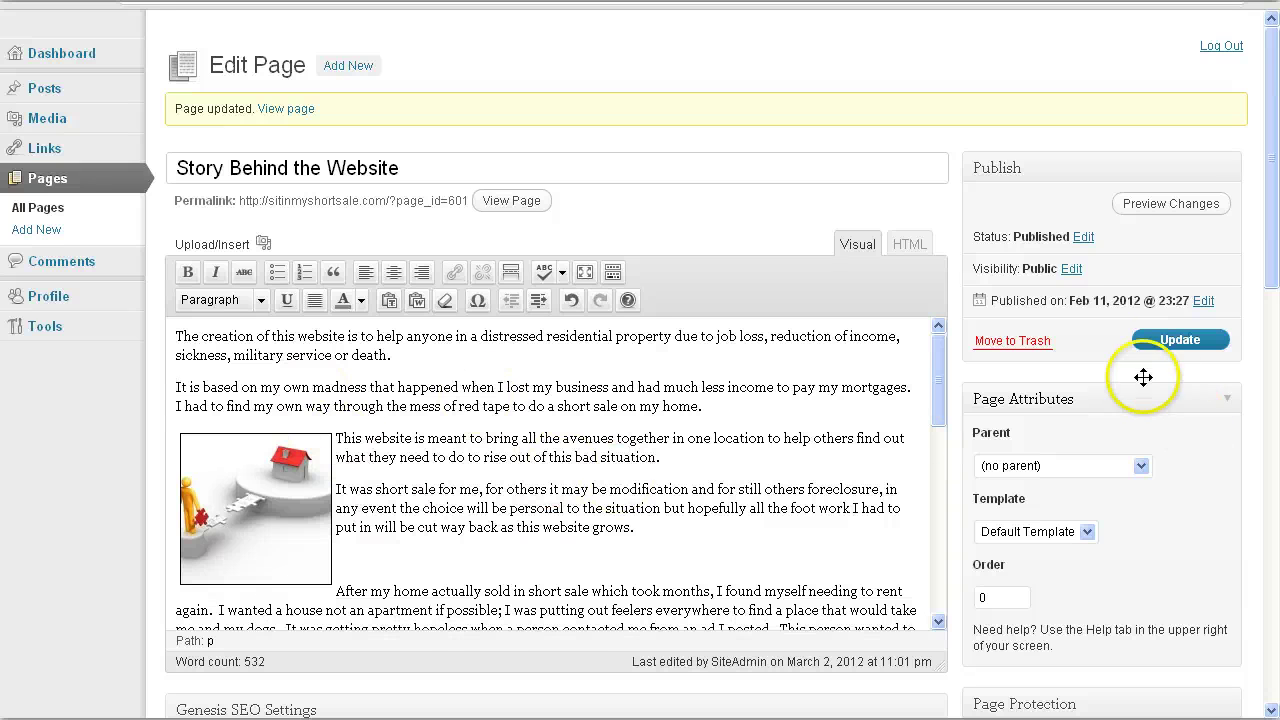
click(1162, 342)
click(1162, 343)
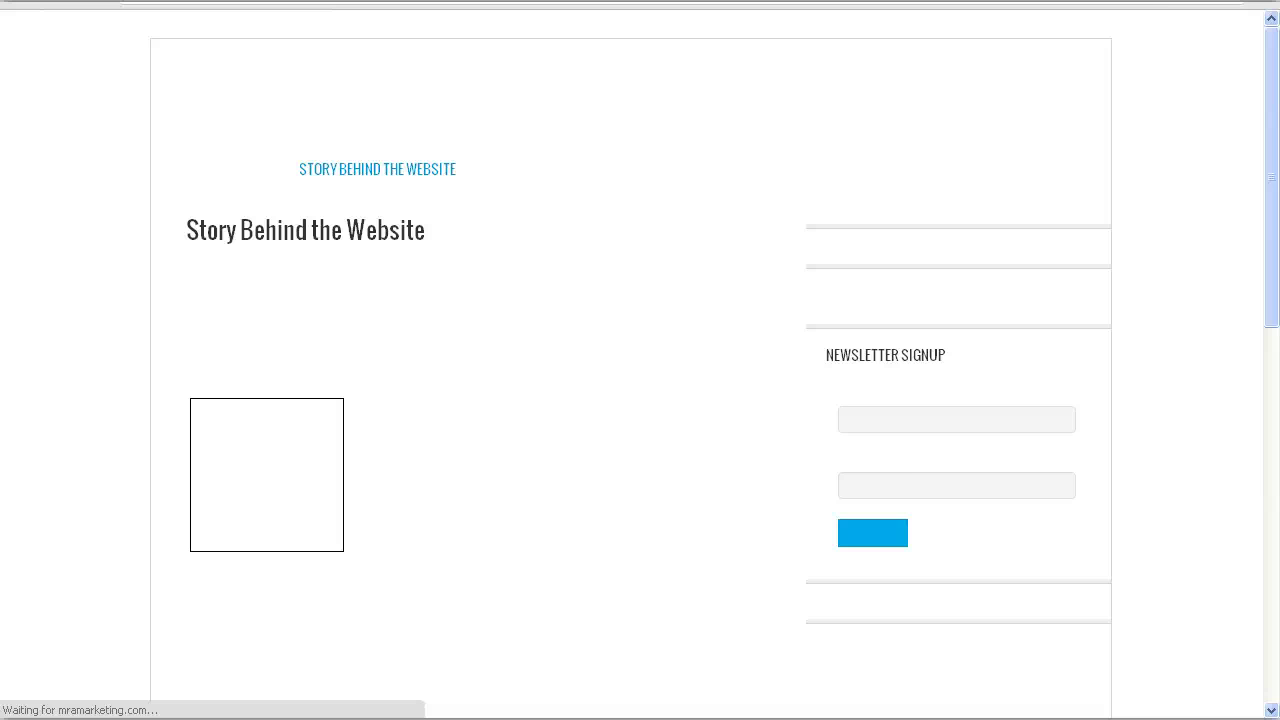
Scroll through the live Story Behind the Website page, then return to its editor tab
scroll(1272, 200, down, 10)
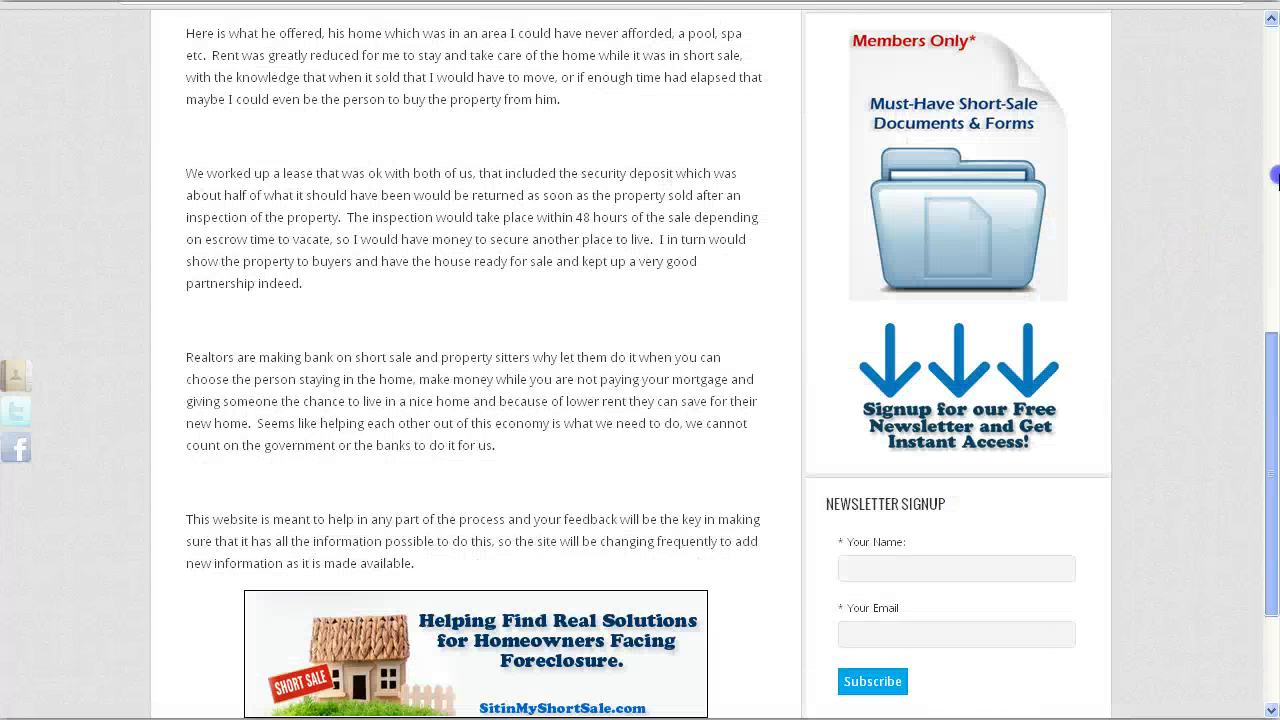
scroll(1275, 175, up, 10)
key(ctrl+Tab)
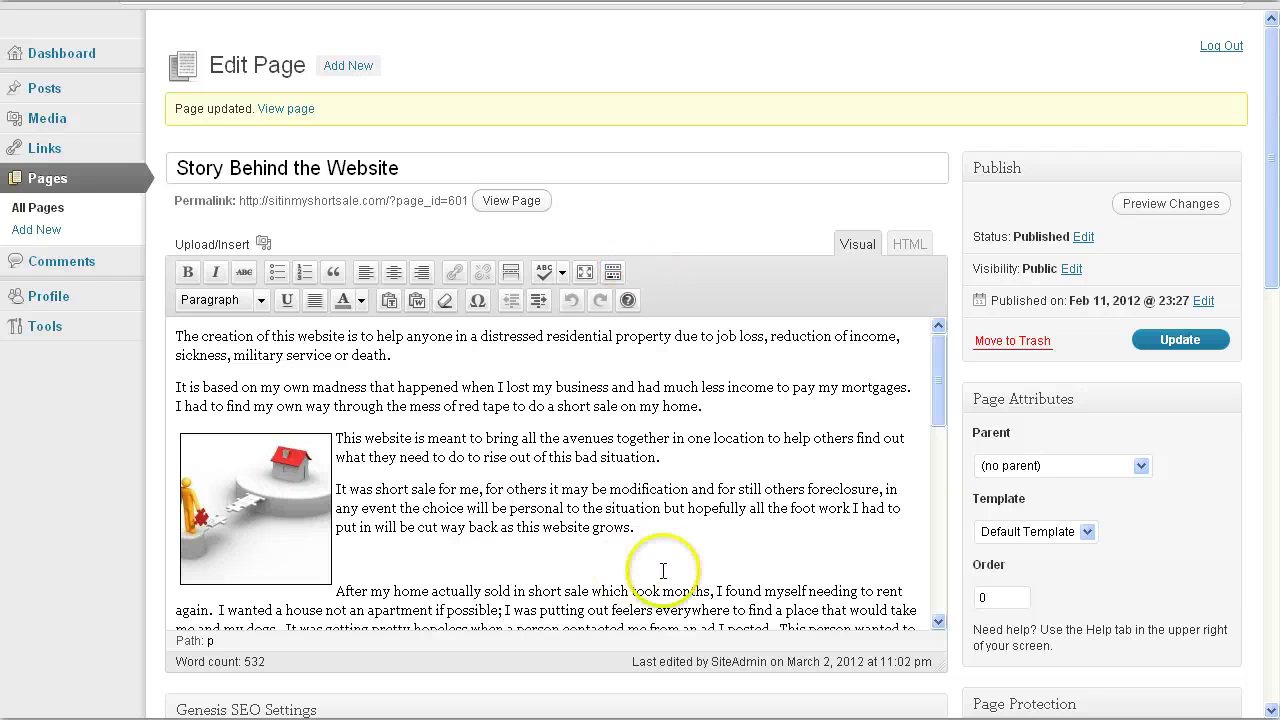
Start a new page and click into its empty title and body fields
click(50, 230)
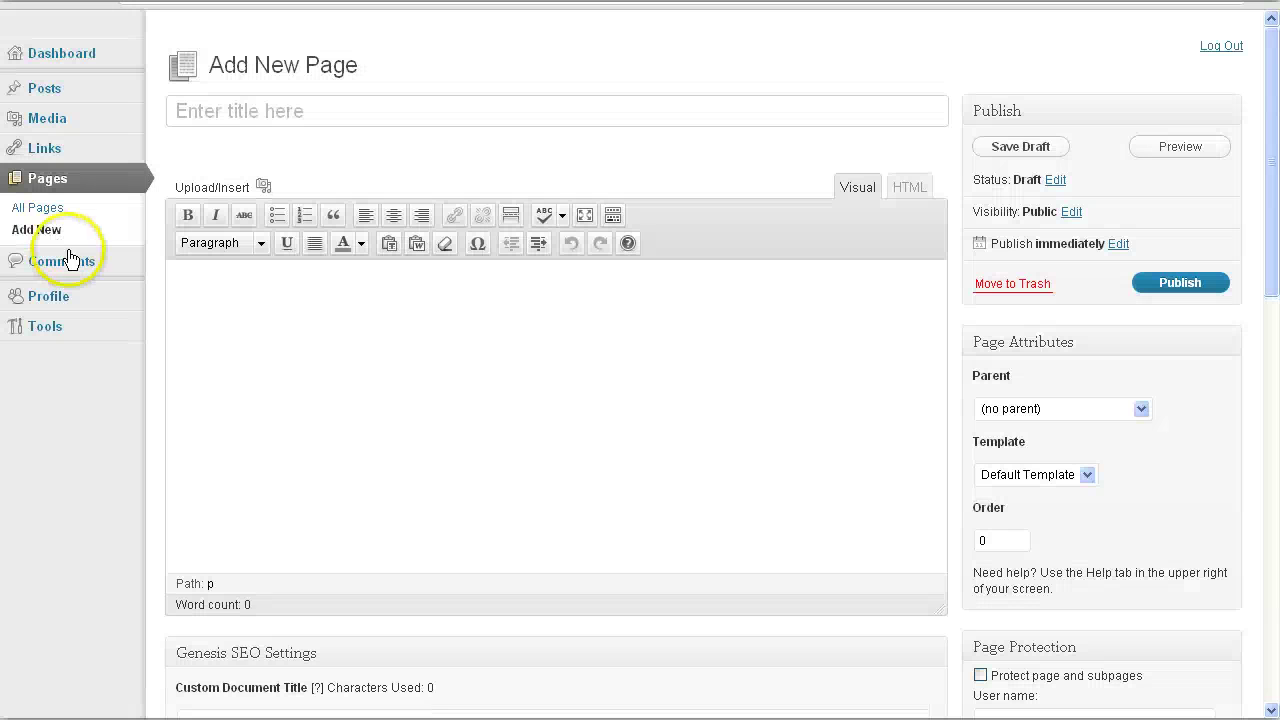
click(314, 111)
click(539, 347)
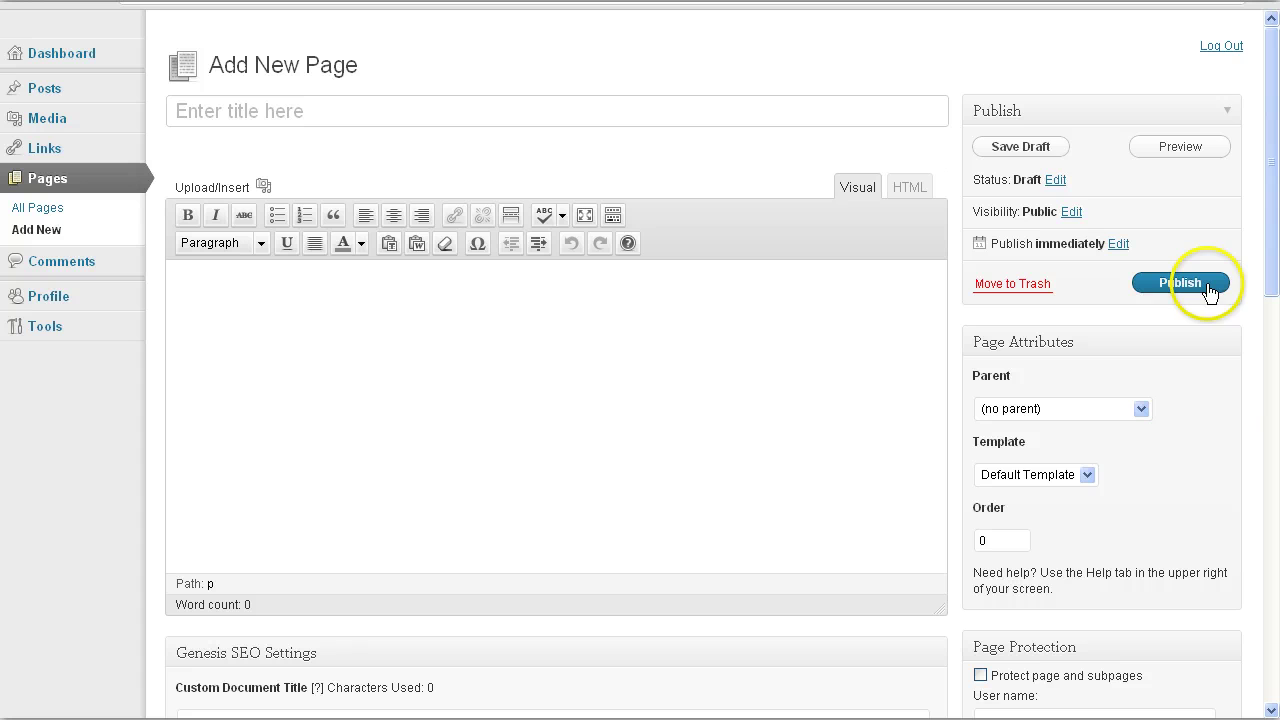
Bring up the new page's Status choices and keep it set to Draft
click(1053, 179)
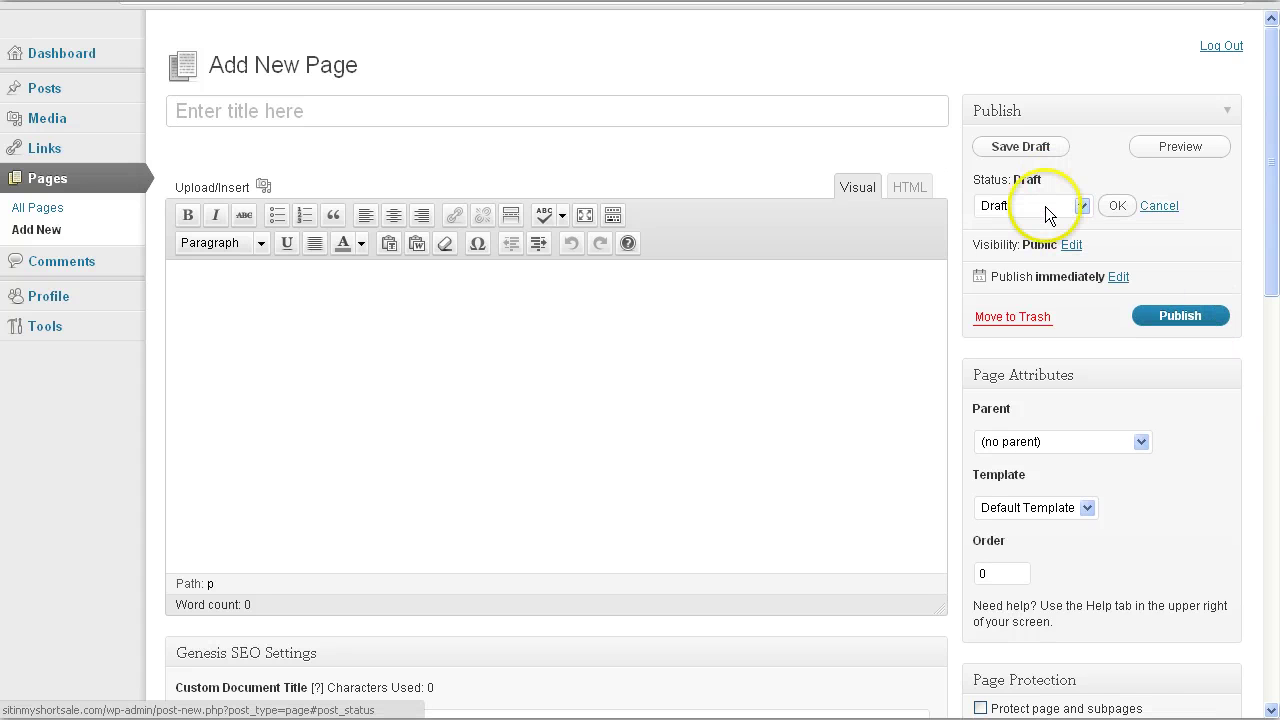
click(1045, 206)
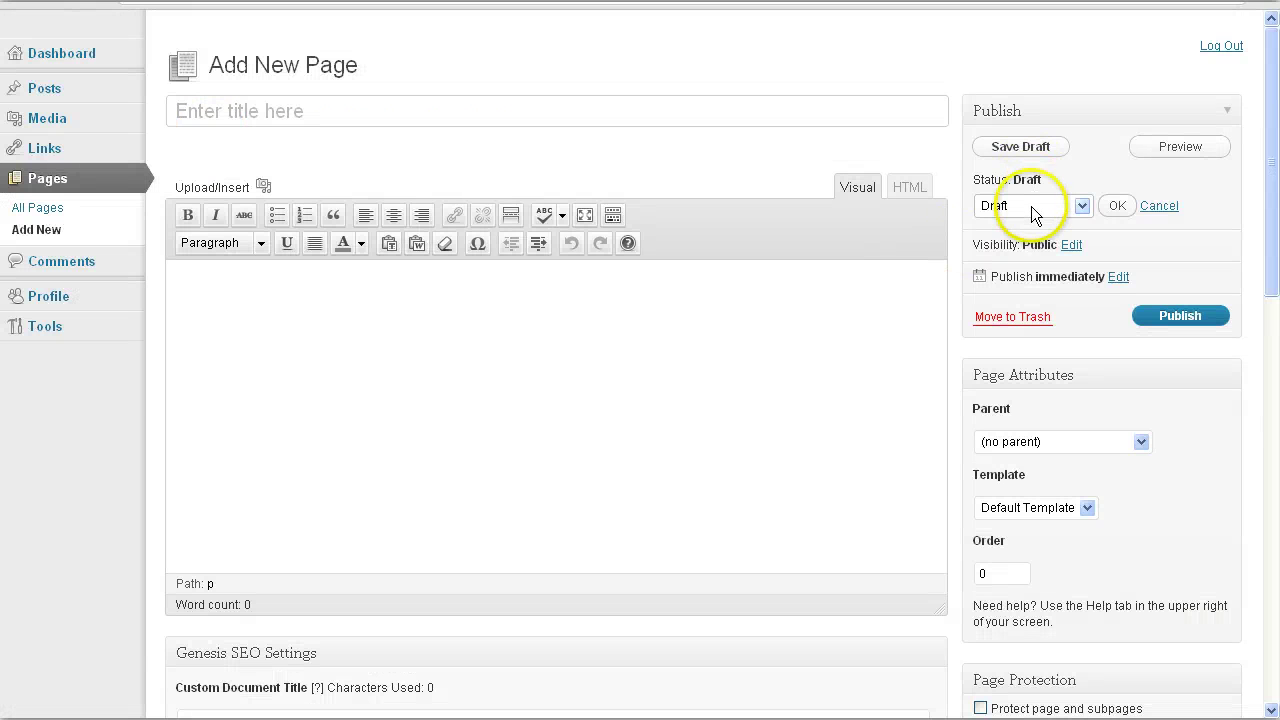
click(1031, 206)
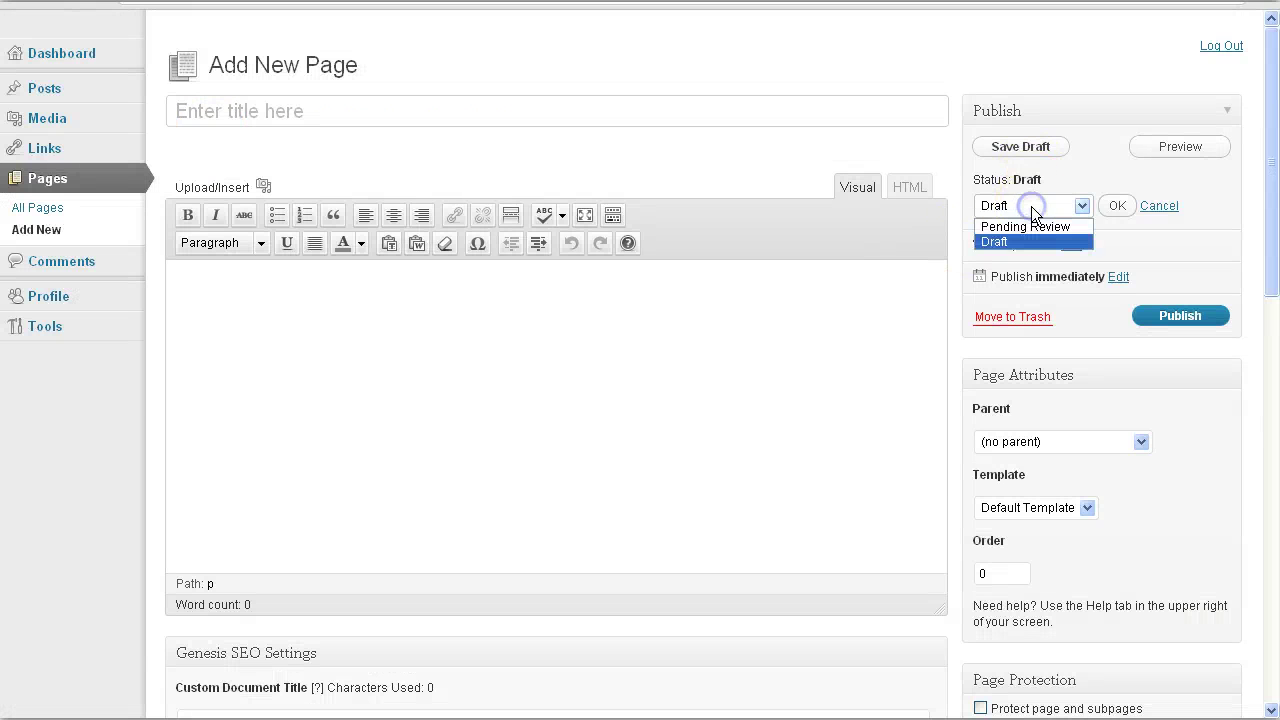
click(1031, 206)
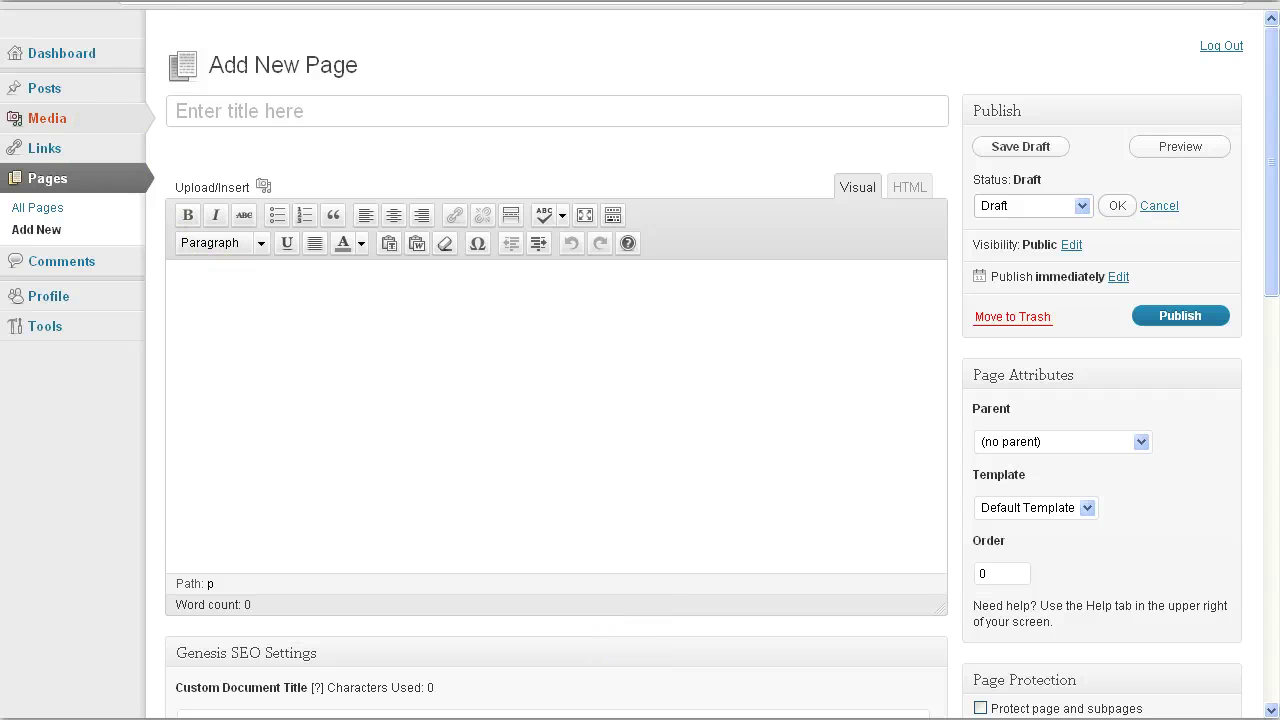
Open Posts > All Posts to list the 12 published posts
mouse_move(107, 90)
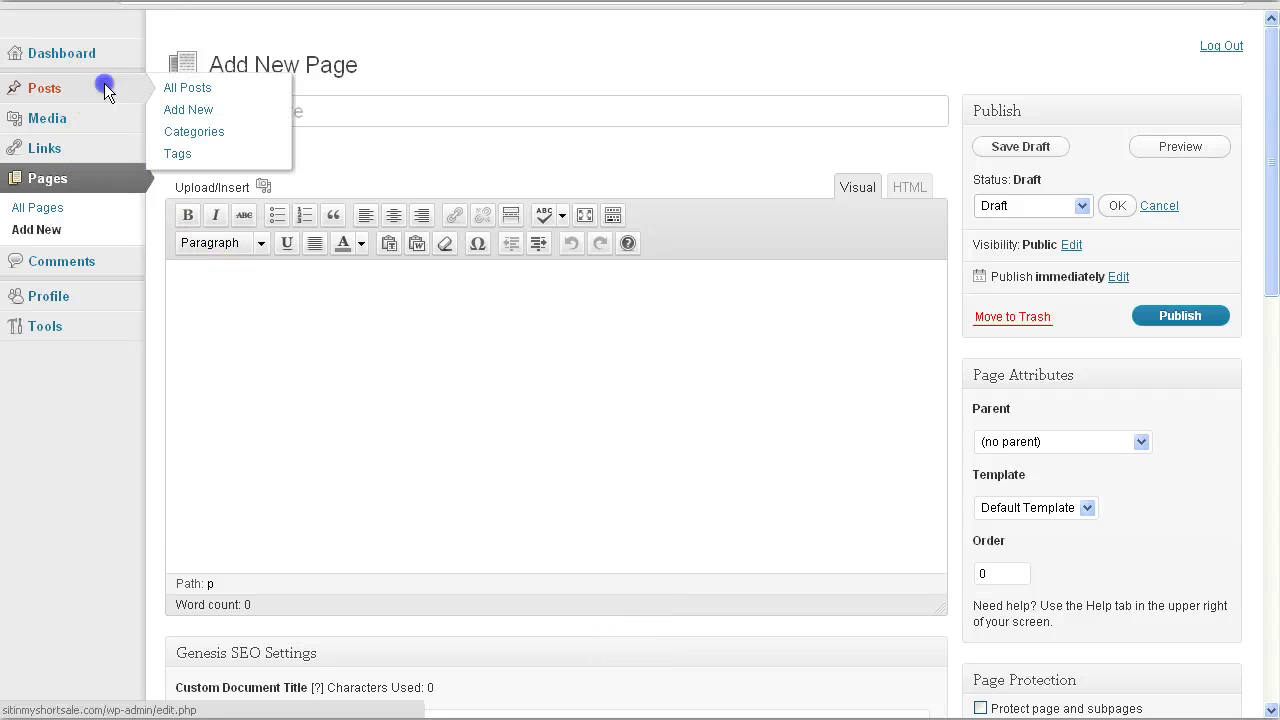
click(245, 90)
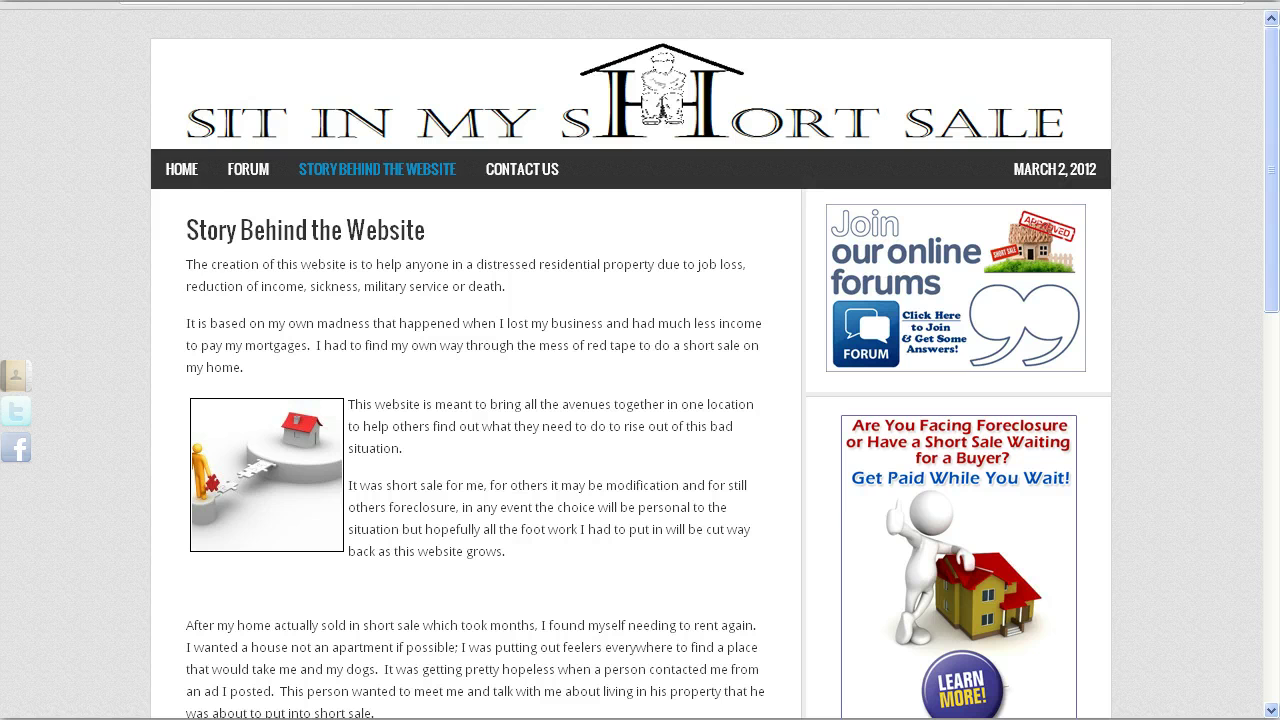
click(181, 170)
Bring up the live site's HOME page and scroll up and down through it
click(184, 180)
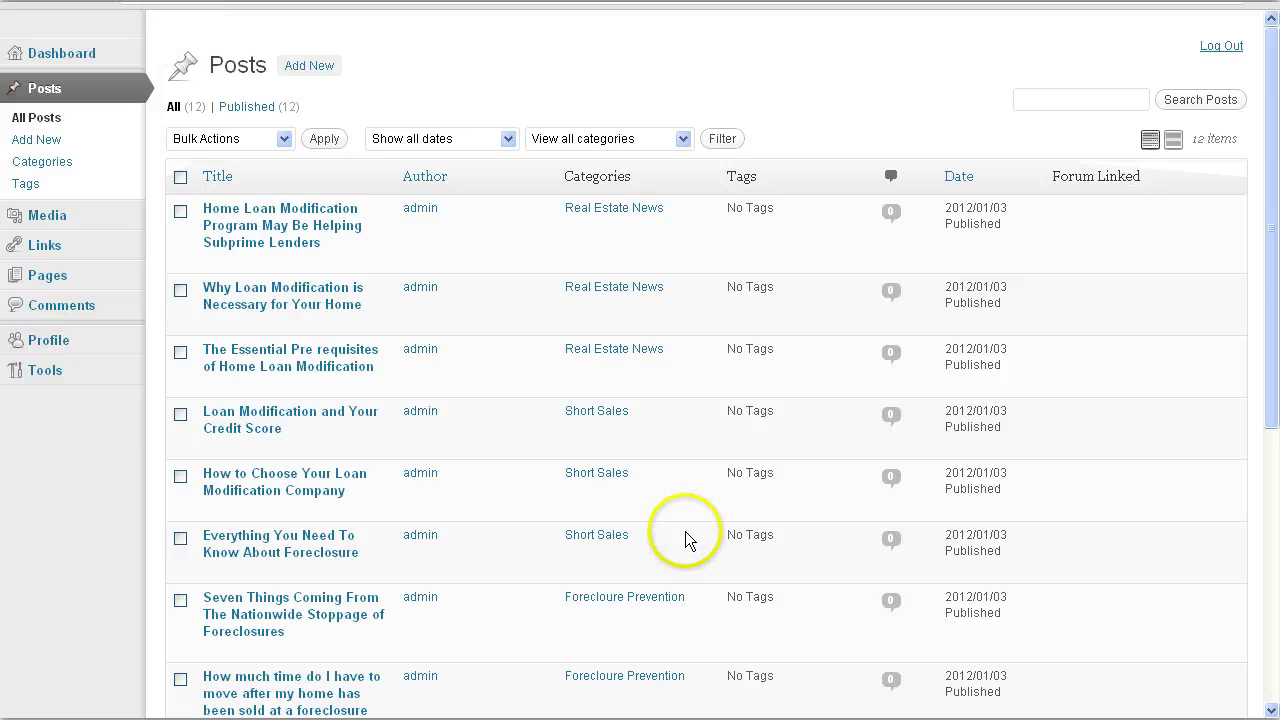
drag(1267, 318, 1266, 428)
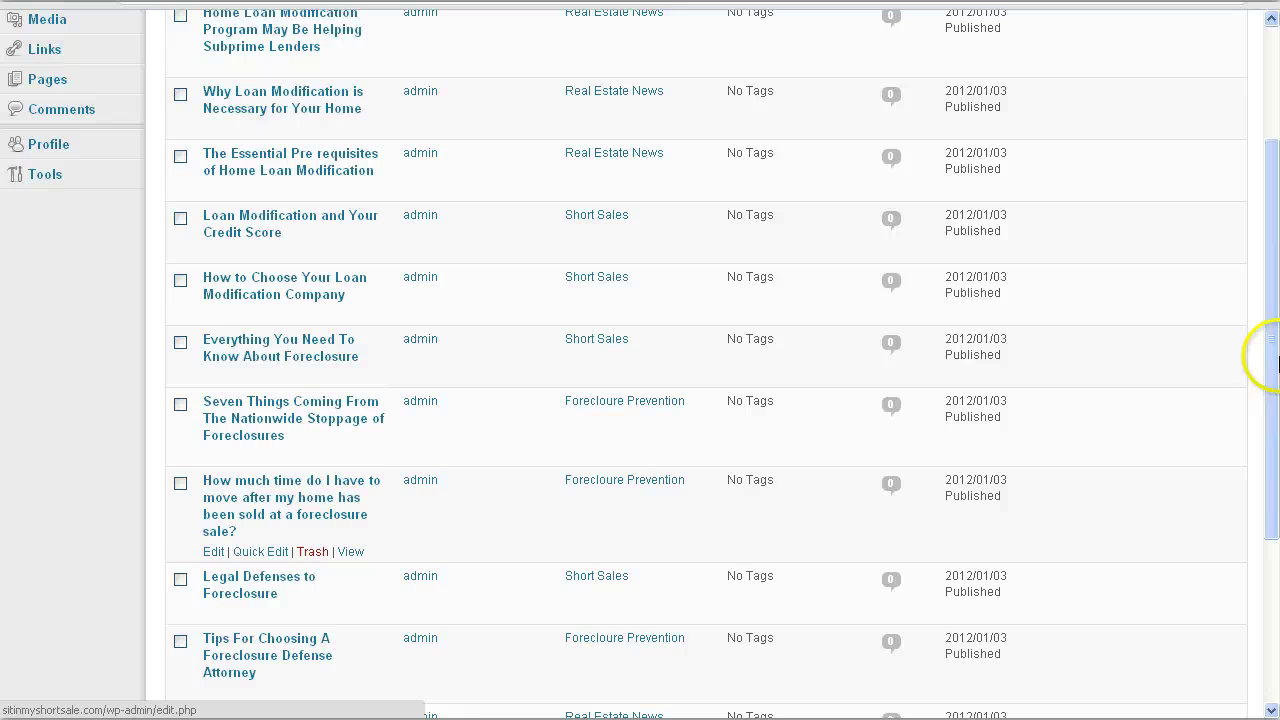
scroll(1275, 535, down, 3)
drag(1275, 535, 1274, 316)
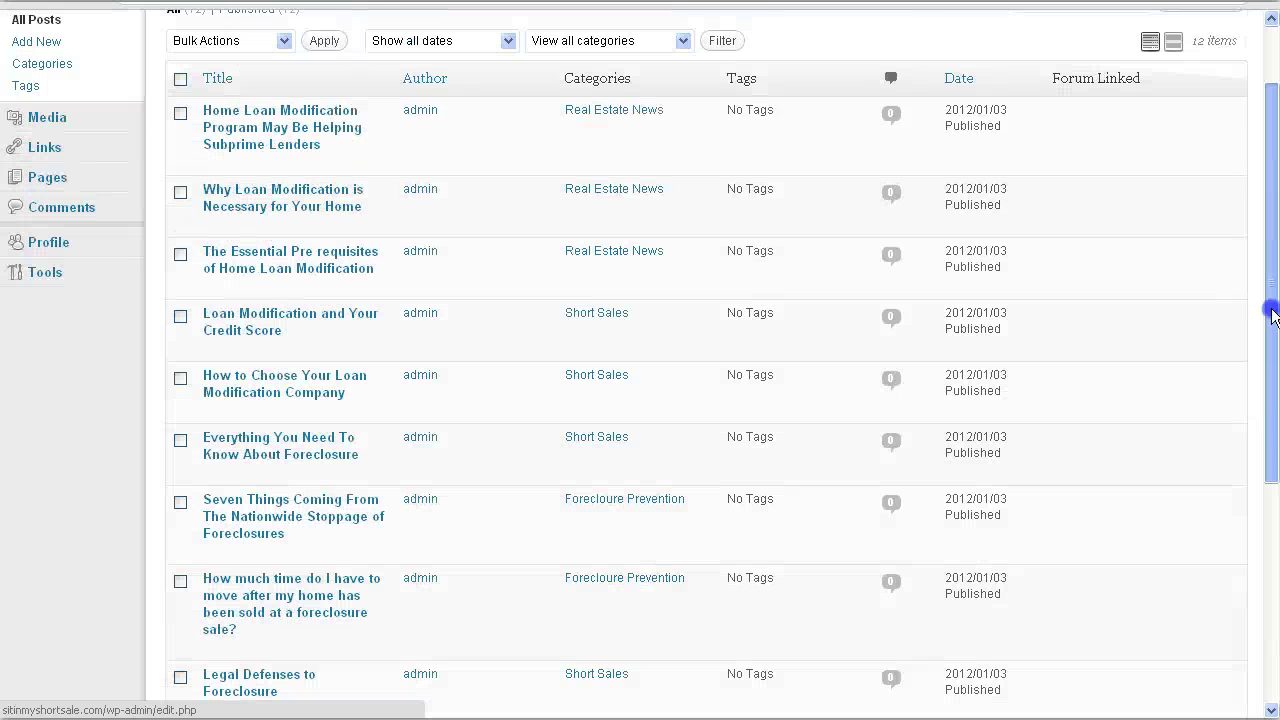
scroll(1271, 295, up, 1)
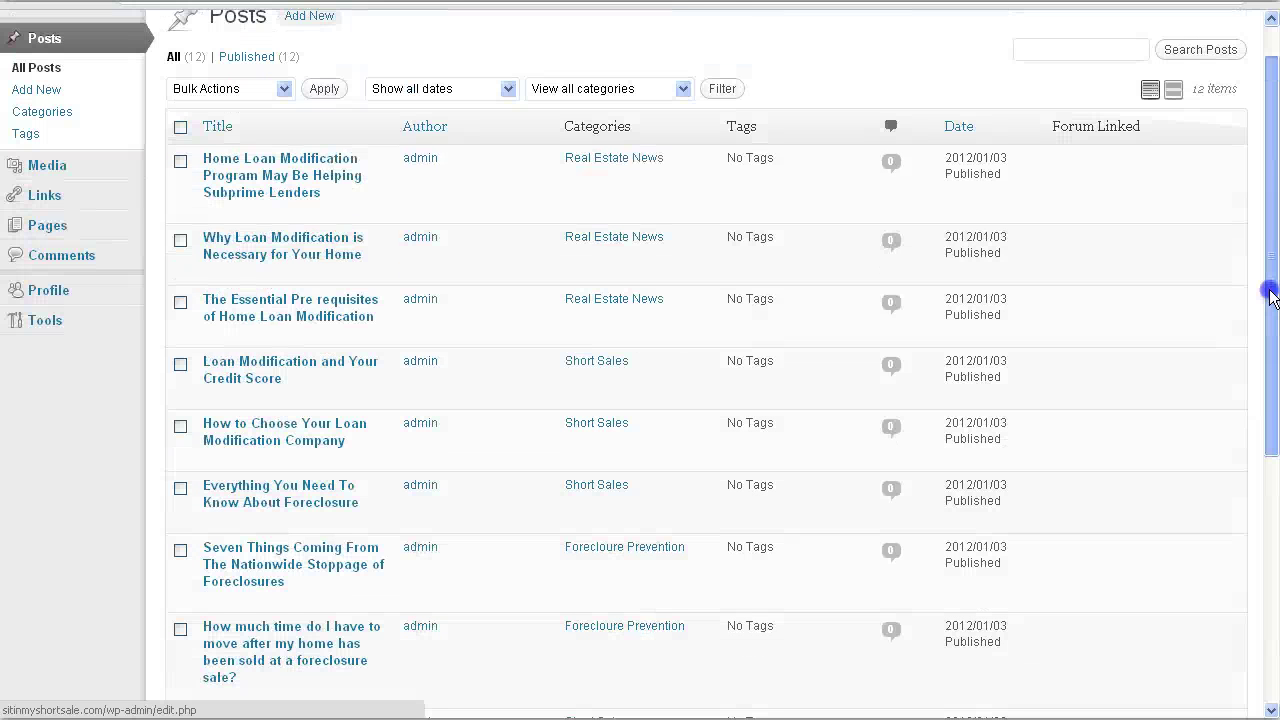
scroll(1272, 262, up, 1)
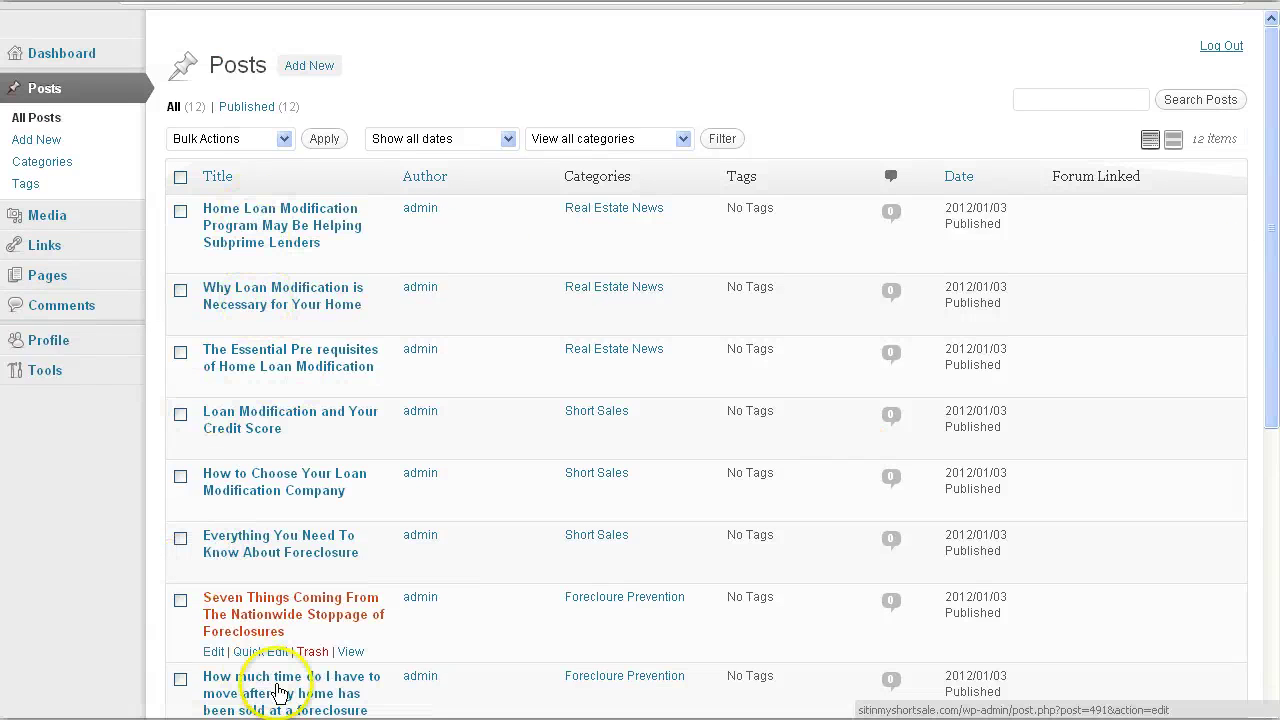
scroll(1276, 345, down, 2)
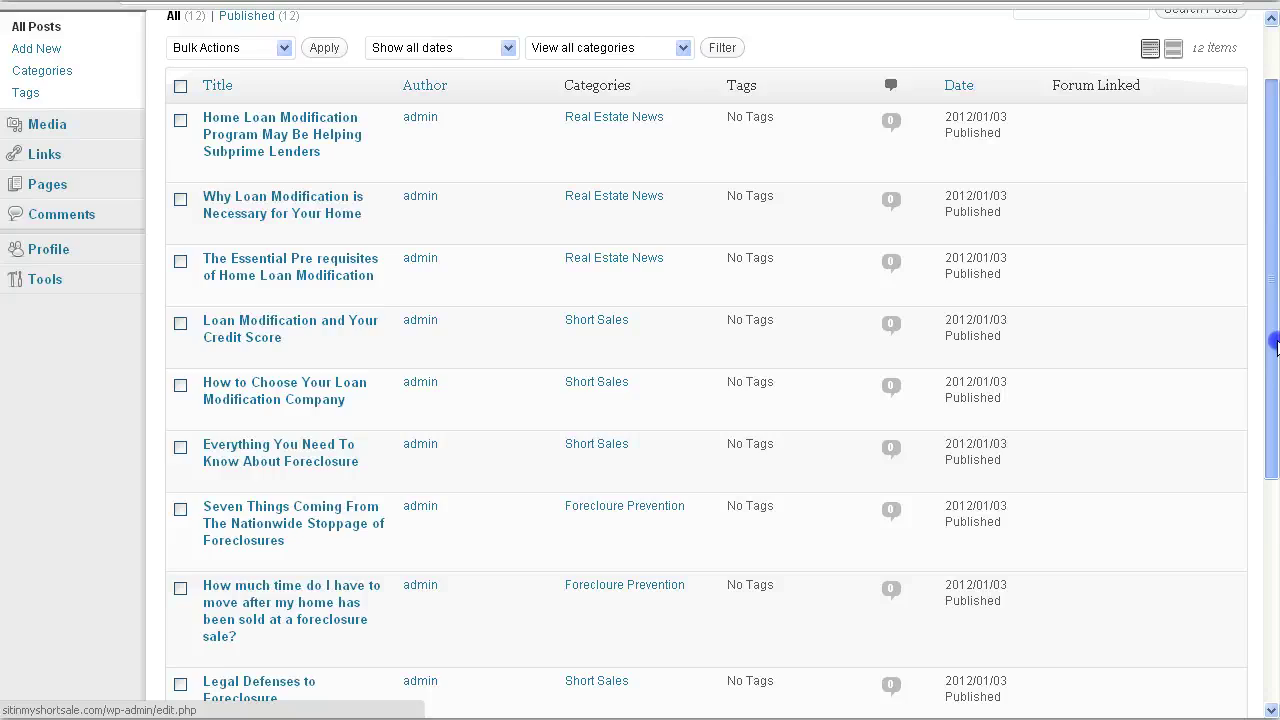
scroll(1276, 345, down, 2)
scroll(1276, 490, down, 3)
scroll(1276, 500, up, 7)
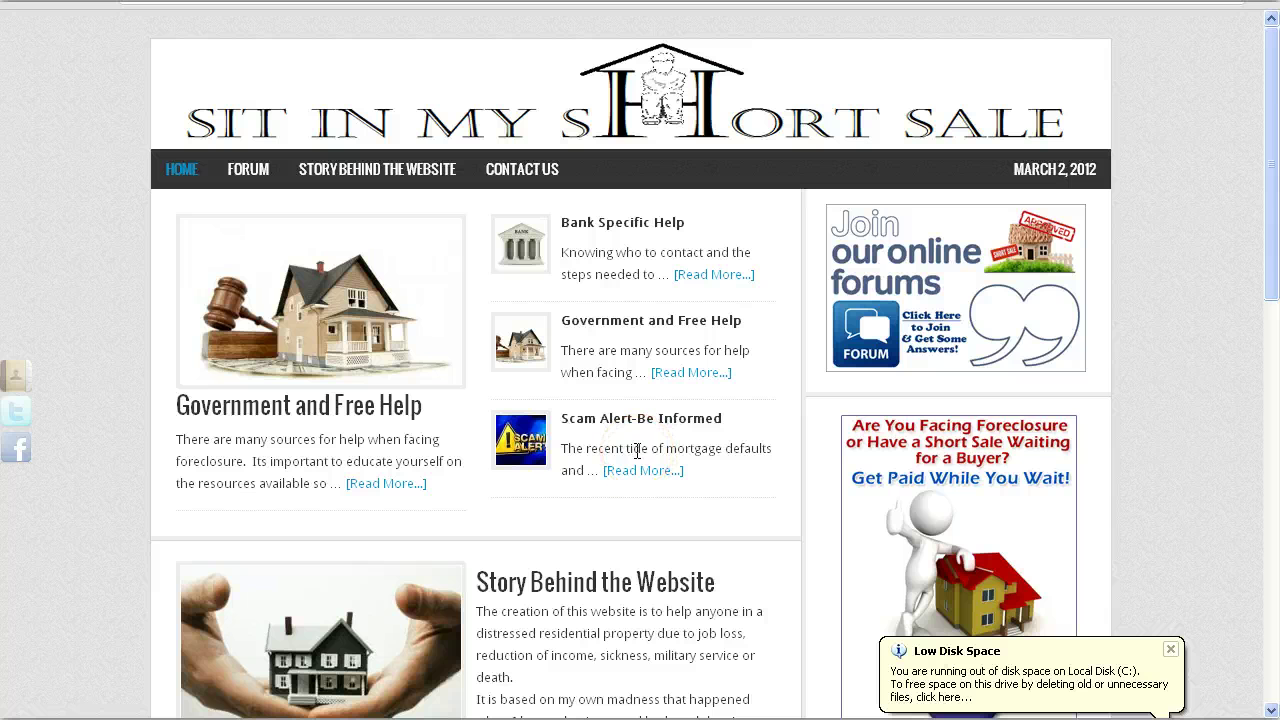
Dismiss the Low Disk Space balloon and return to the admin Posts list
click(1170, 650)
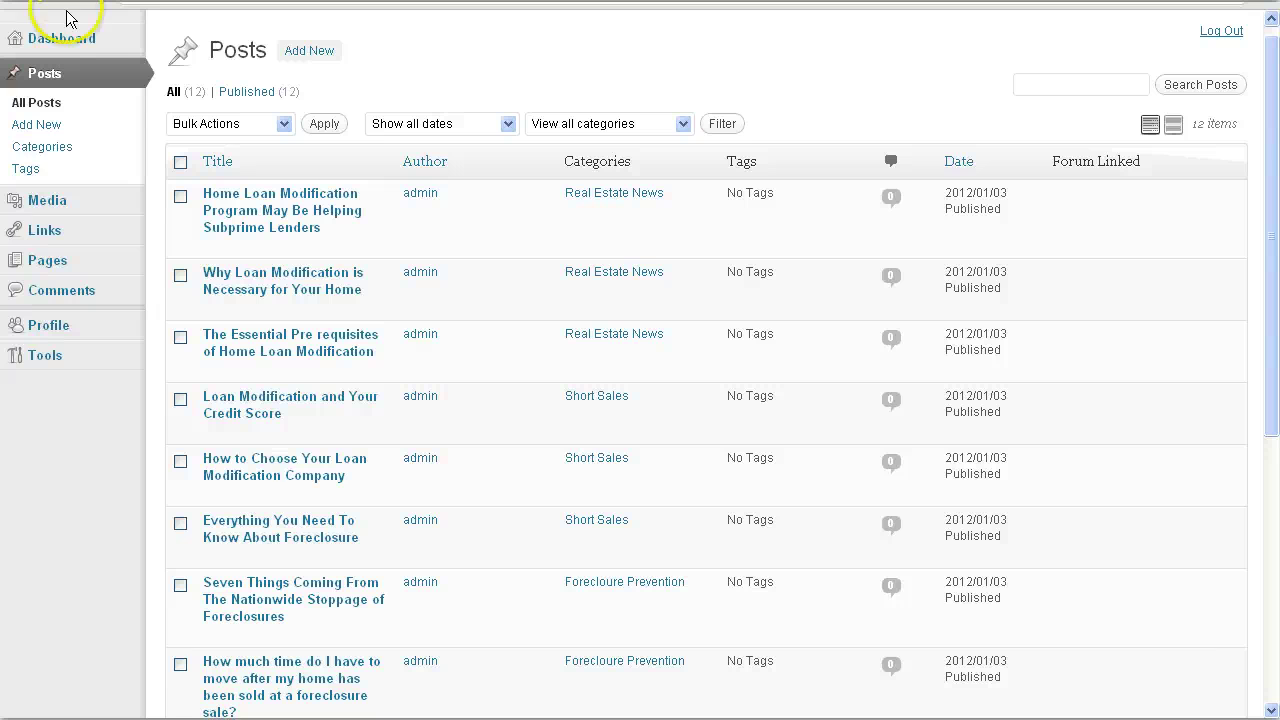
mouse_move(73, 263)
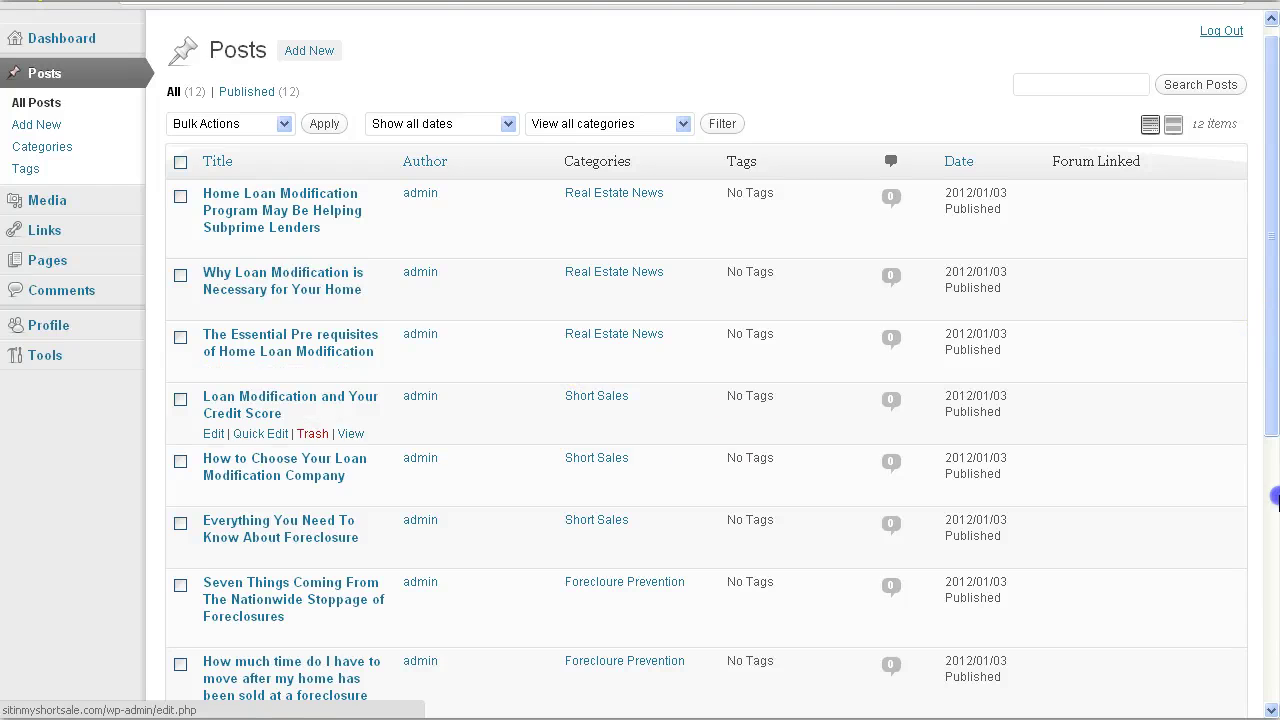
Switch to the live site and check where its contact link leads
click(1274, 497)
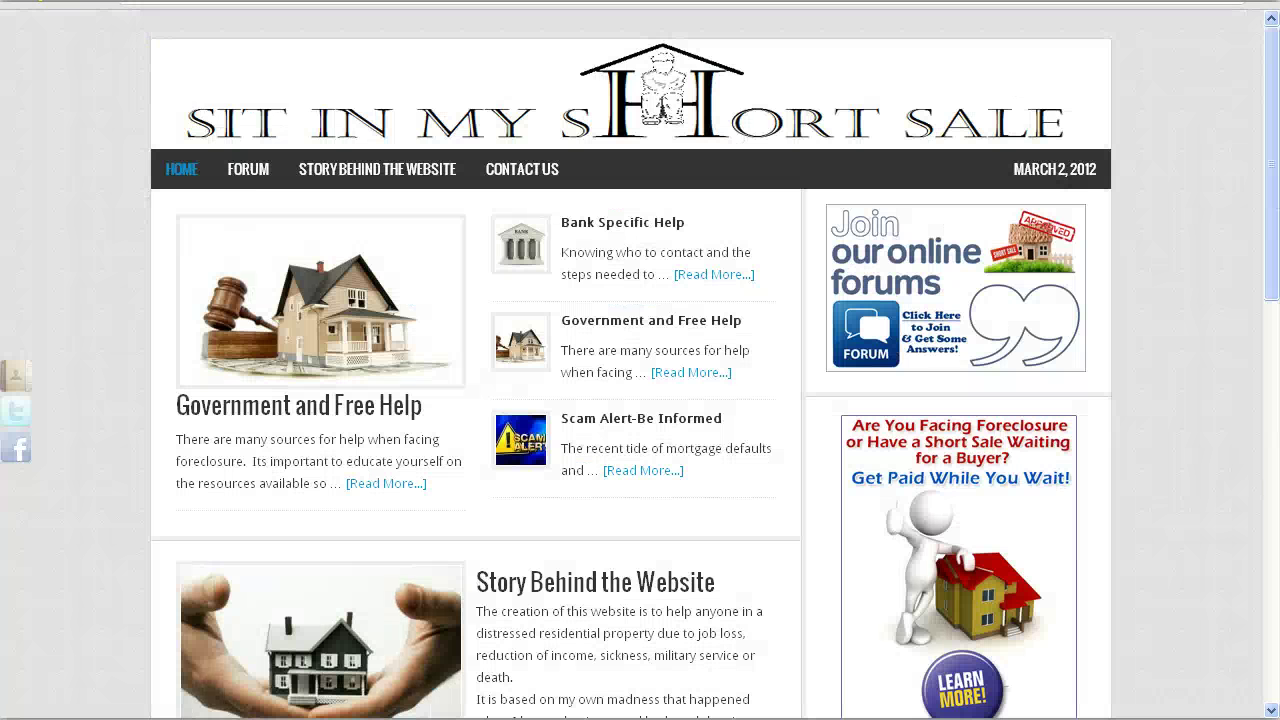
click(284, 188)
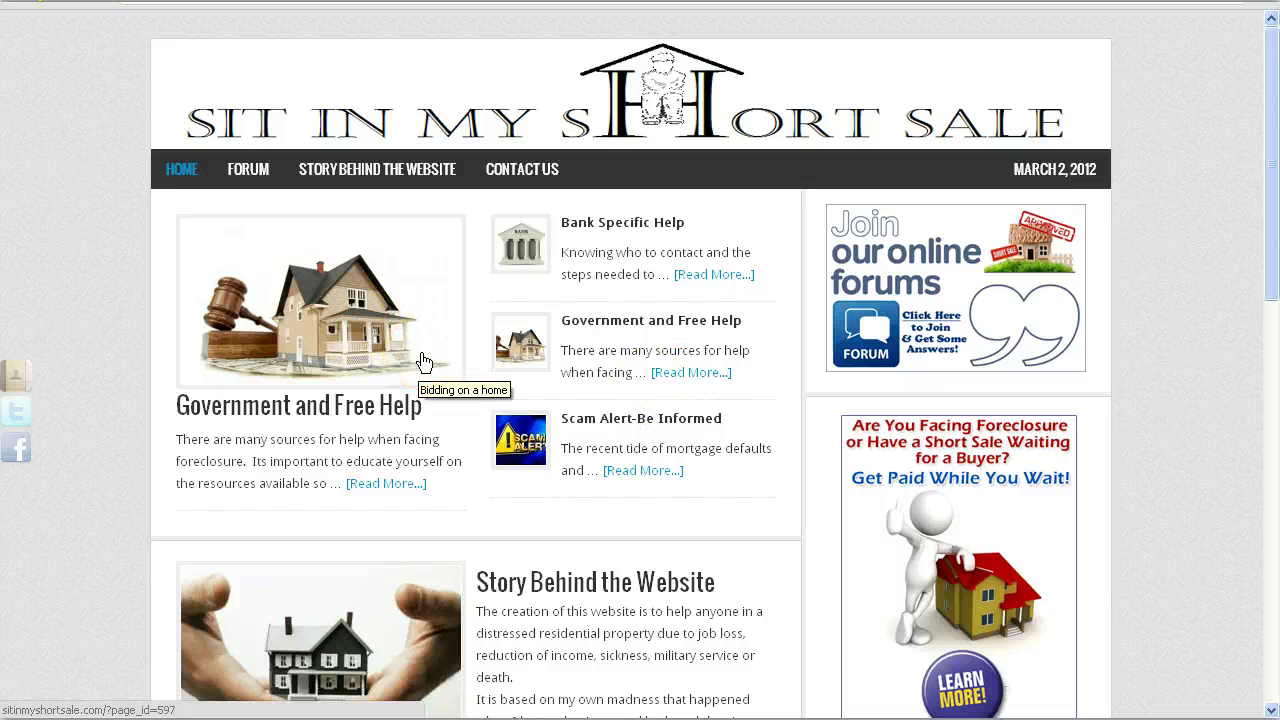
click(15, 375)
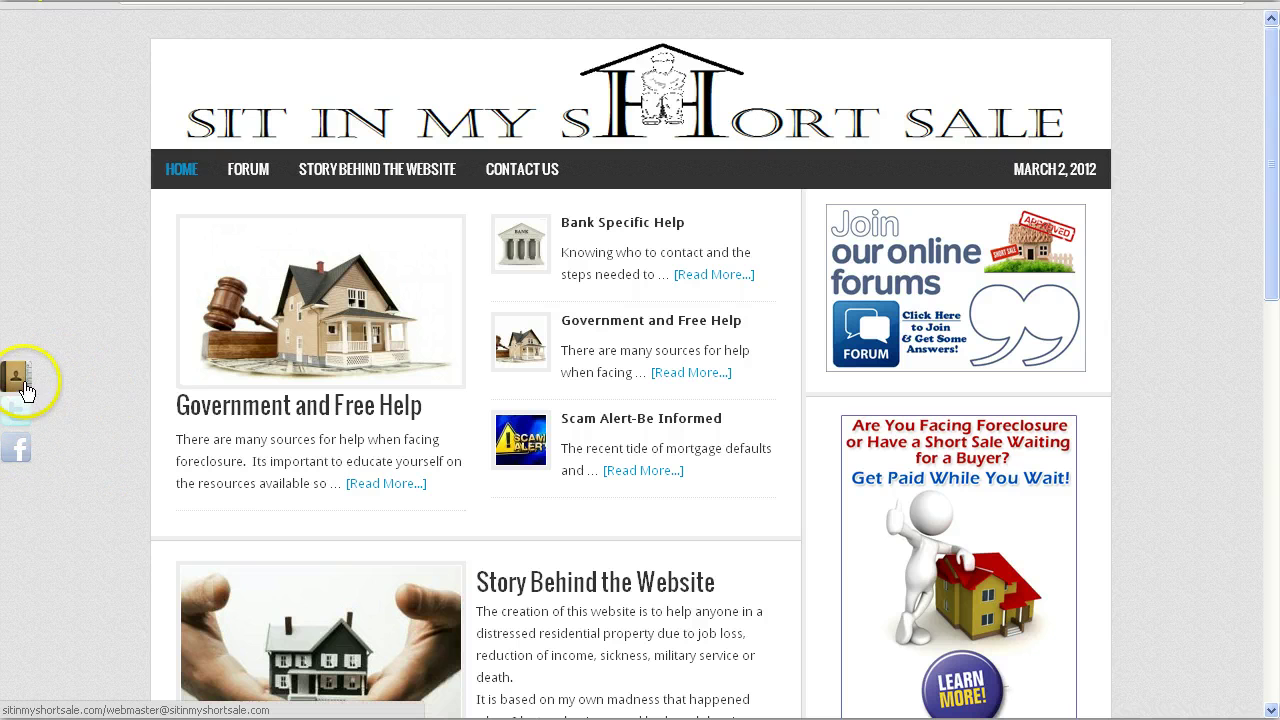
Scroll the home page down to the footer and back up, then open FORUM
click(1273, 258)
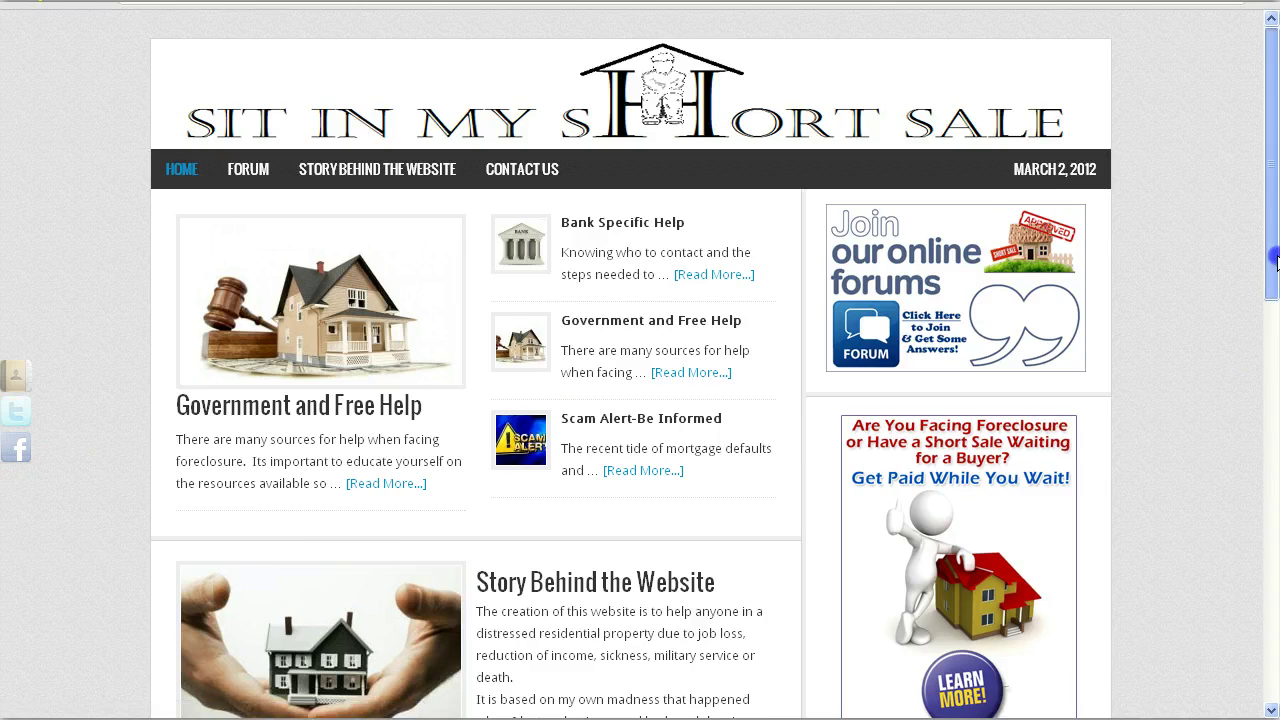
drag(1273, 258, 1273, 703)
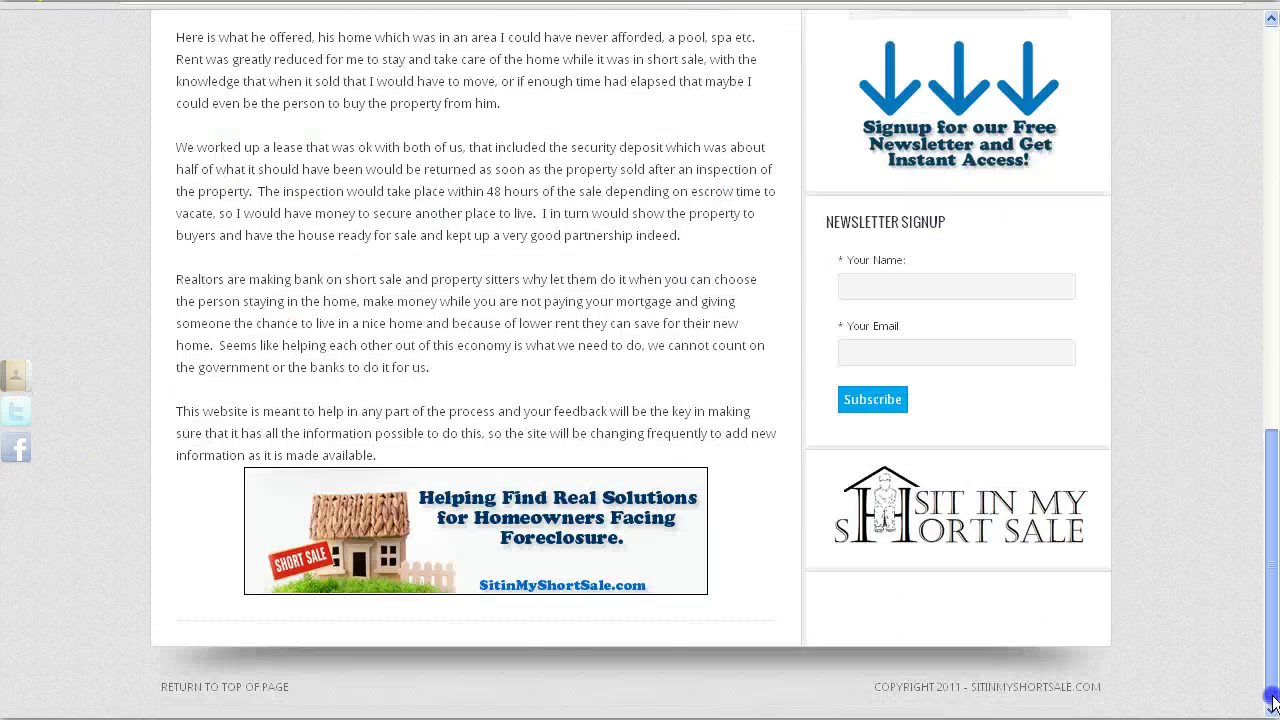
drag(1273, 615, 1272, 228)
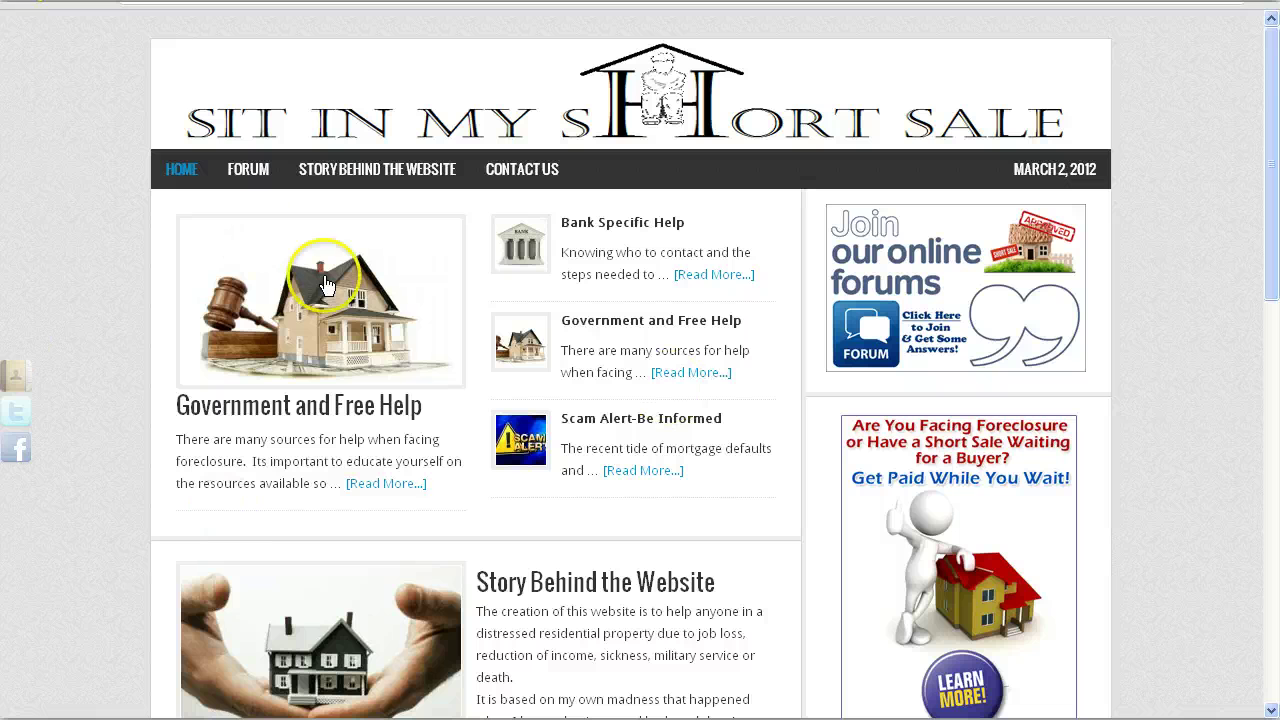
click(245, 163)
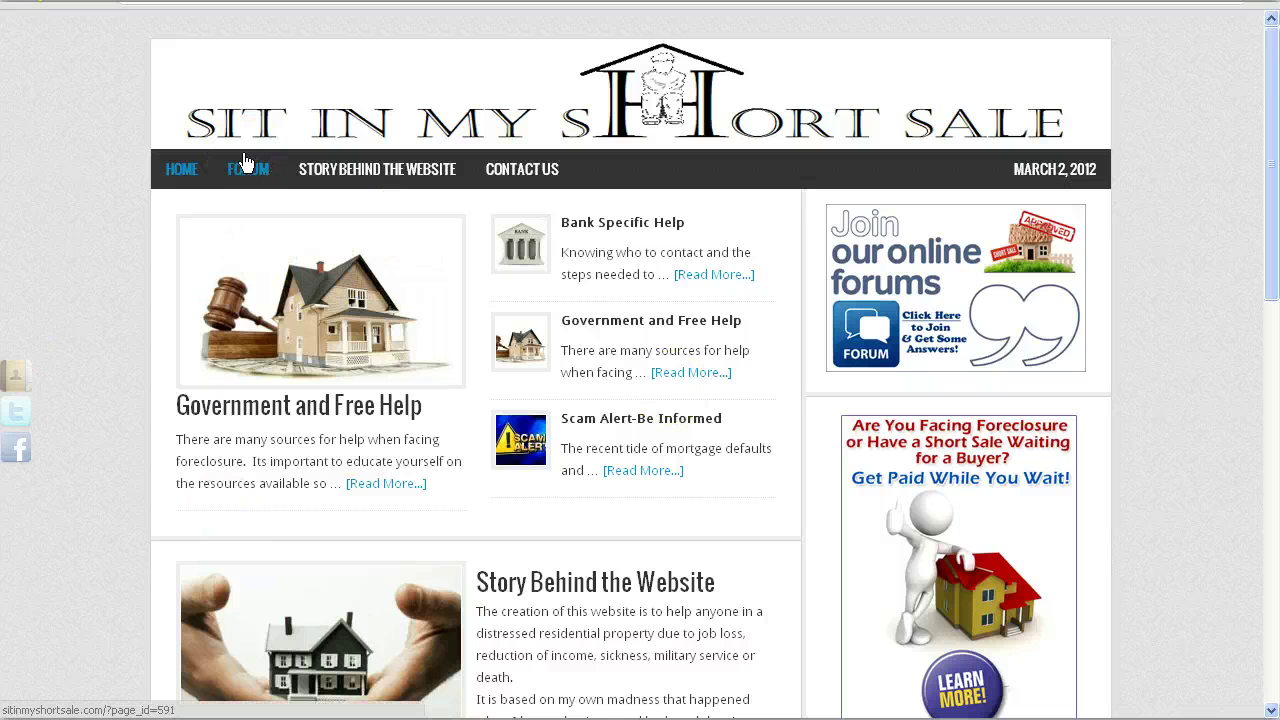